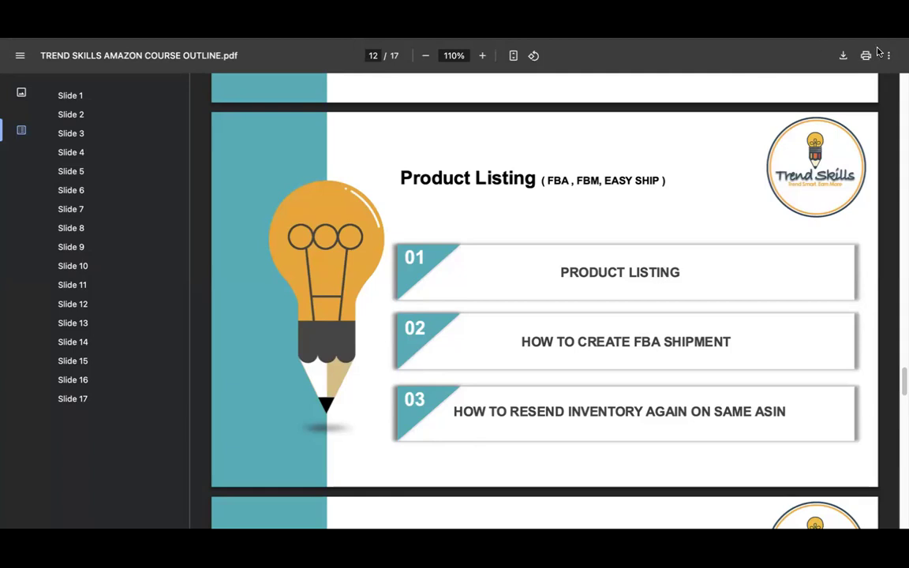
# Review the Product Listing slide's three topics and the neighbouring Seller Central Setting and Self Listing Creation slides in the course outline
pyautogui.moveTo(903, 377); pyautogui.dragTo(902, 354)
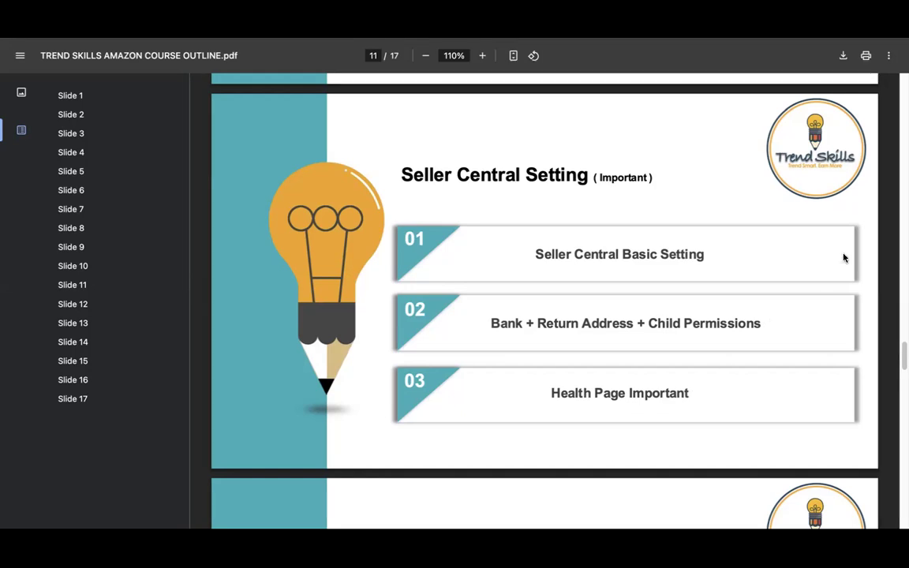
pyautogui.moveTo(901, 355); pyautogui.dragTo(902, 381)
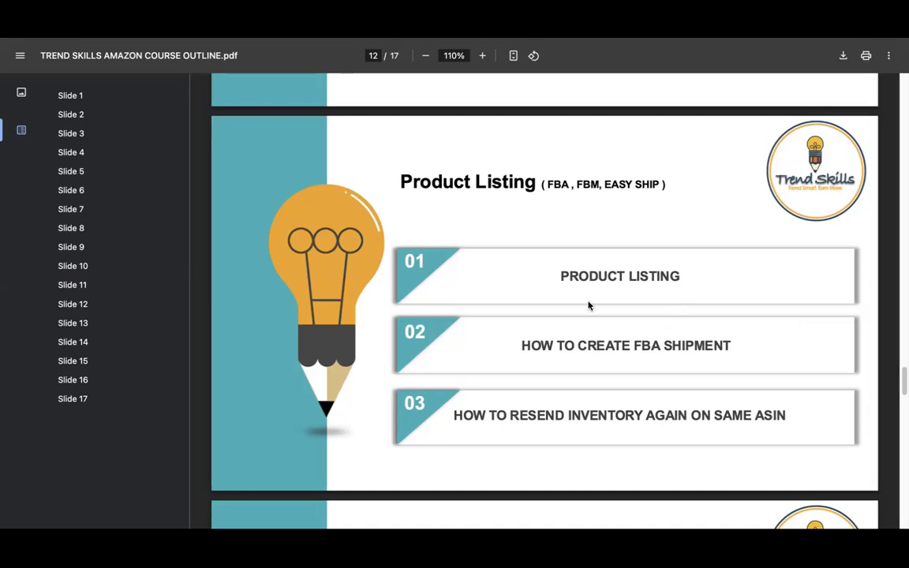
pyautogui.tripleClick(603, 276)
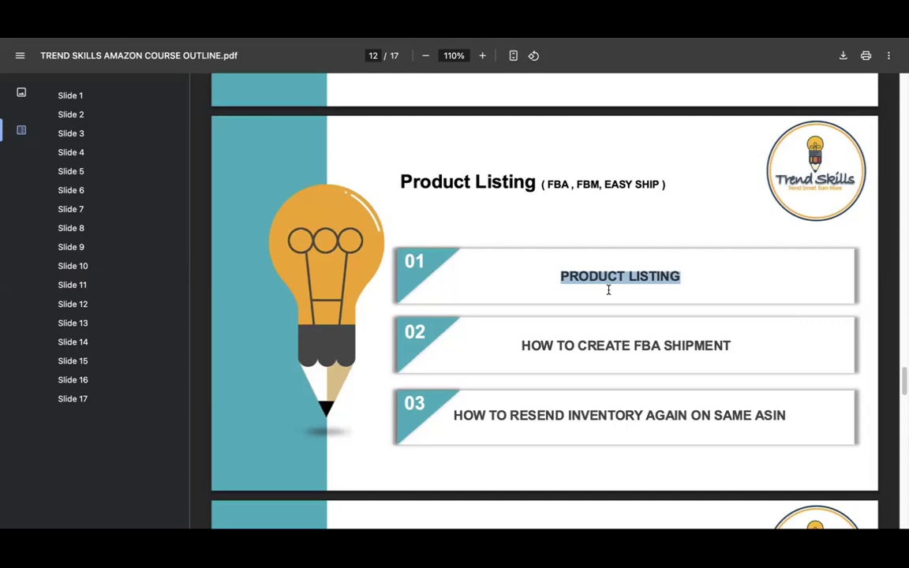
pyautogui.tripleClick(581, 345)
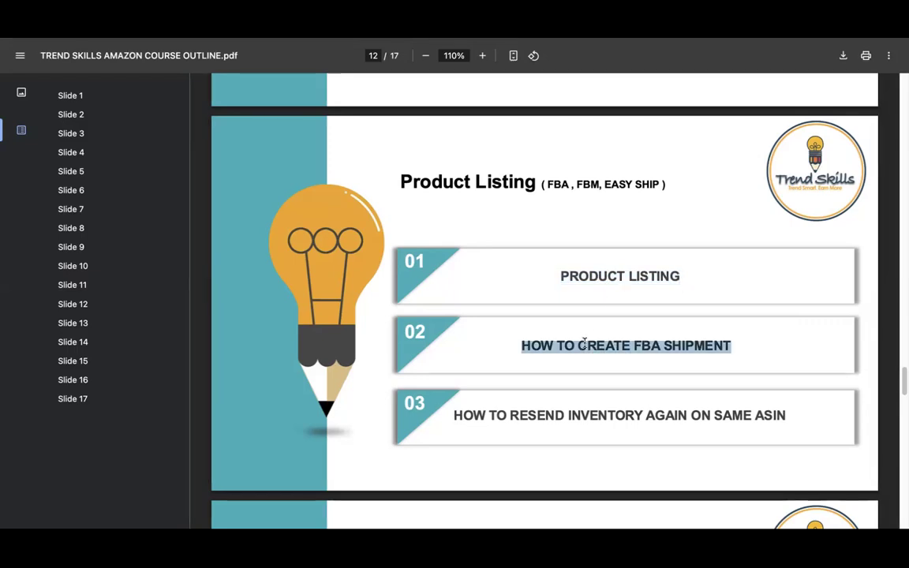
pyautogui.tripleClick(584, 343)
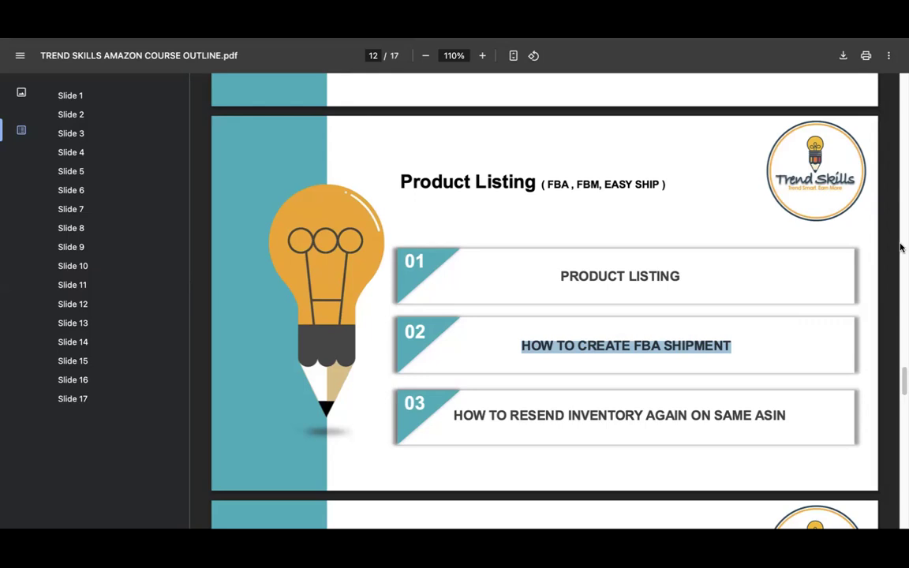
pyautogui.moveTo(902, 385); pyautogui.dragTo(902, 414)
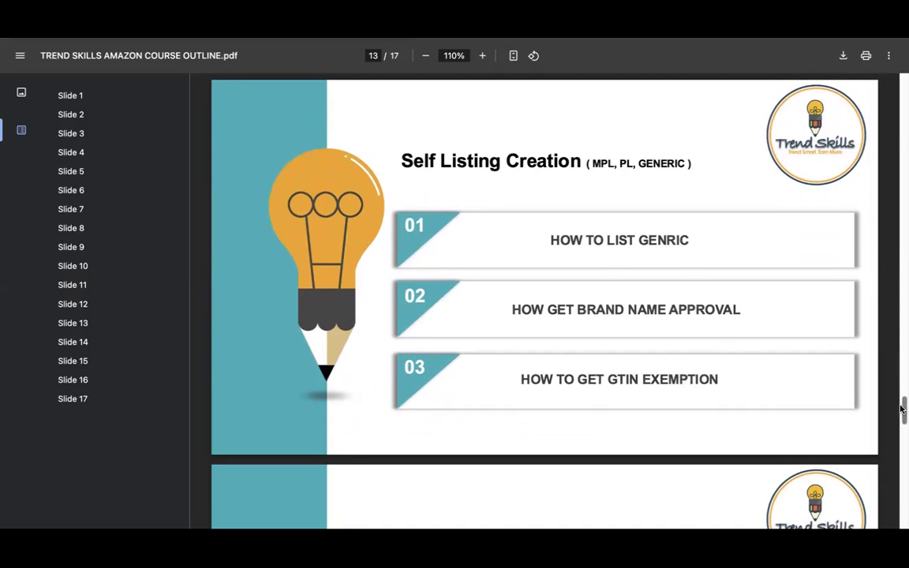
pyautogui.scroll(-3, 902, 414)
pyautogui.moveTo(902, 426); pyautogui.dragTo(902, 378)
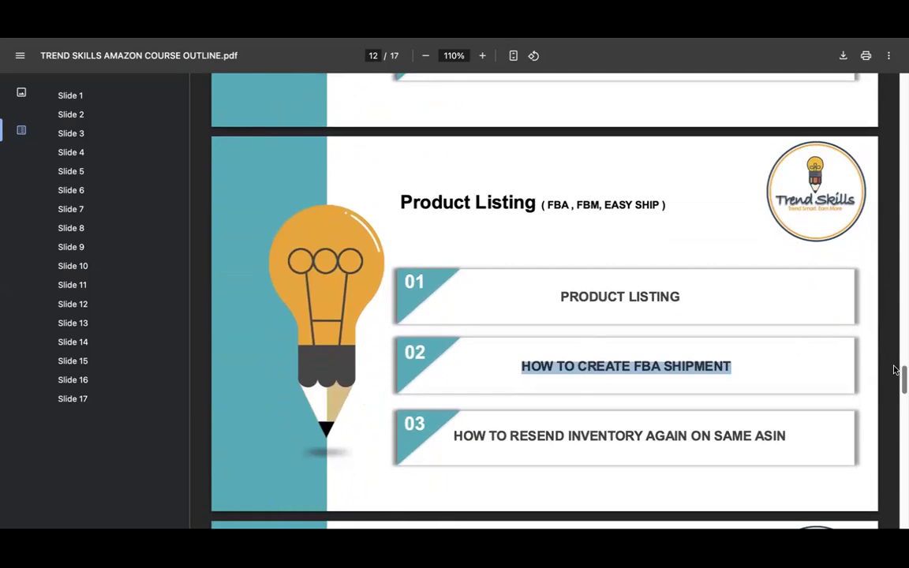
pyautogui.scroll(-1, 903, 380)
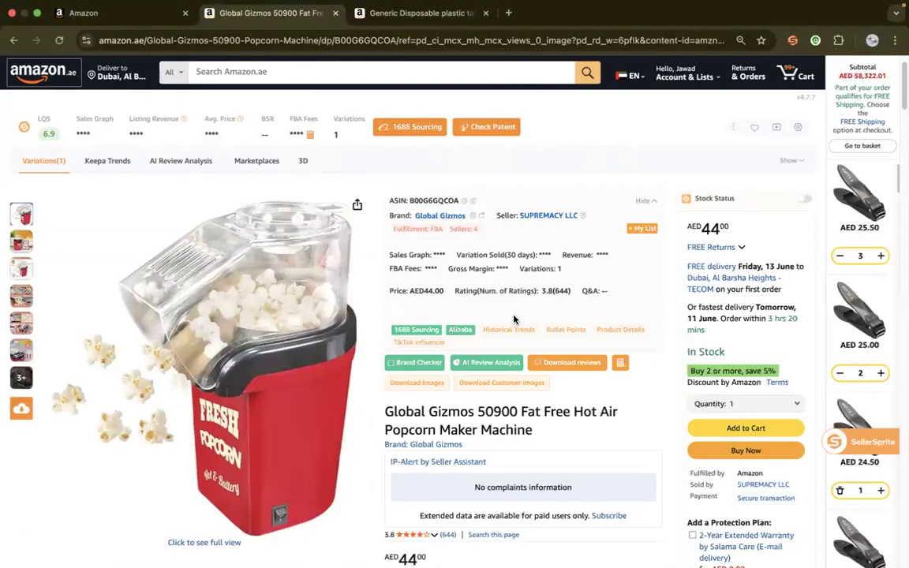
# Load amazon.ae in a new tab of the course outline's browser window and open the Fisher-Price wooden stacker product
pyautogui.click(122, 20)
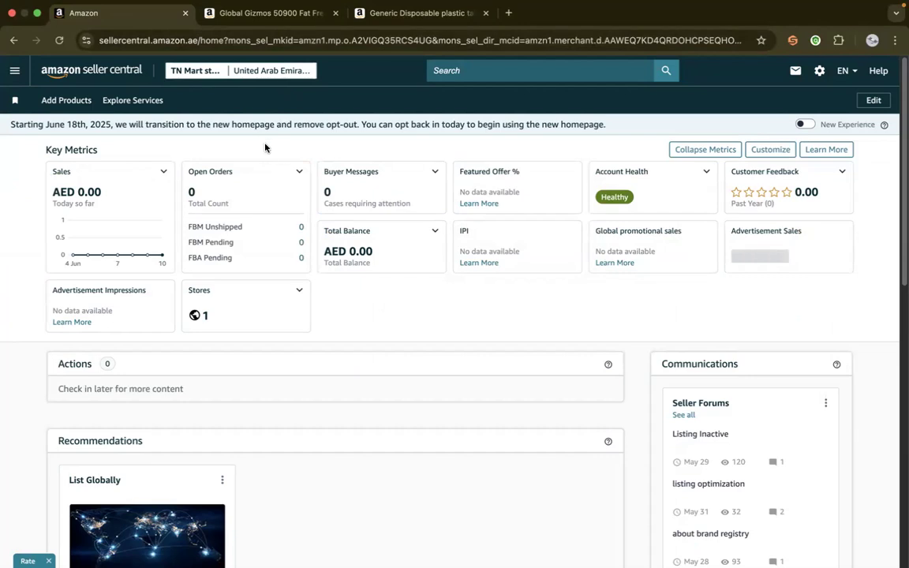
pyautogui.hotkey('ctrl', 'Left')
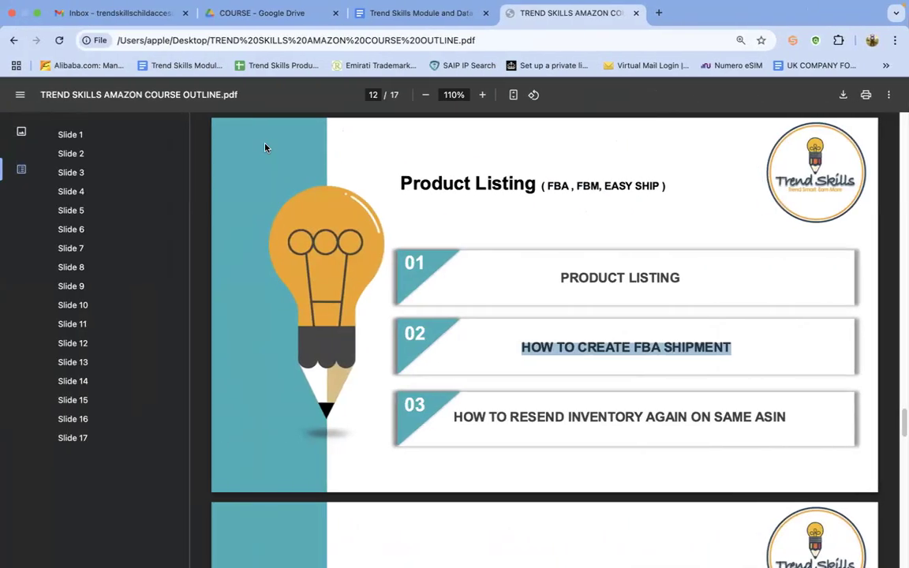
pyautogui.click(654, 13)
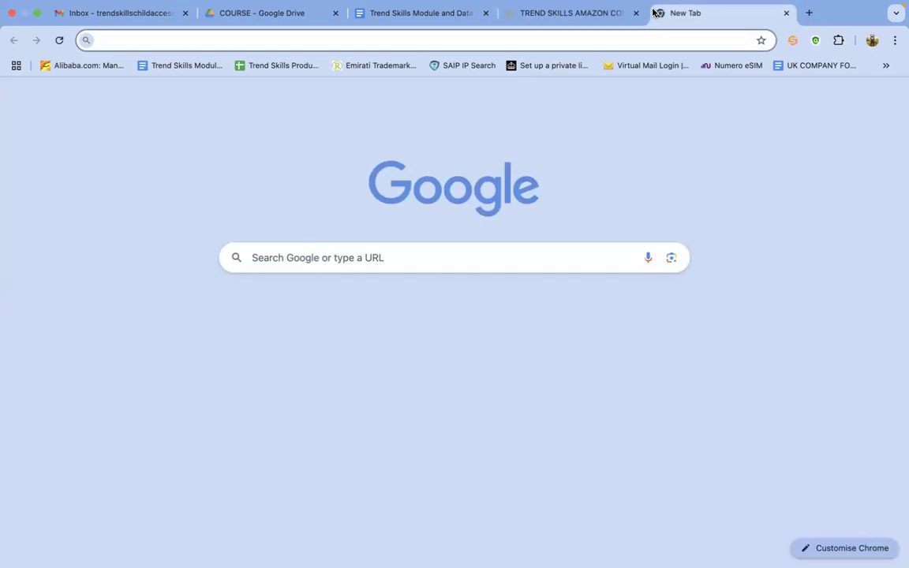
pyautogui.write('a')
pyautogui.write('mazon.ae')
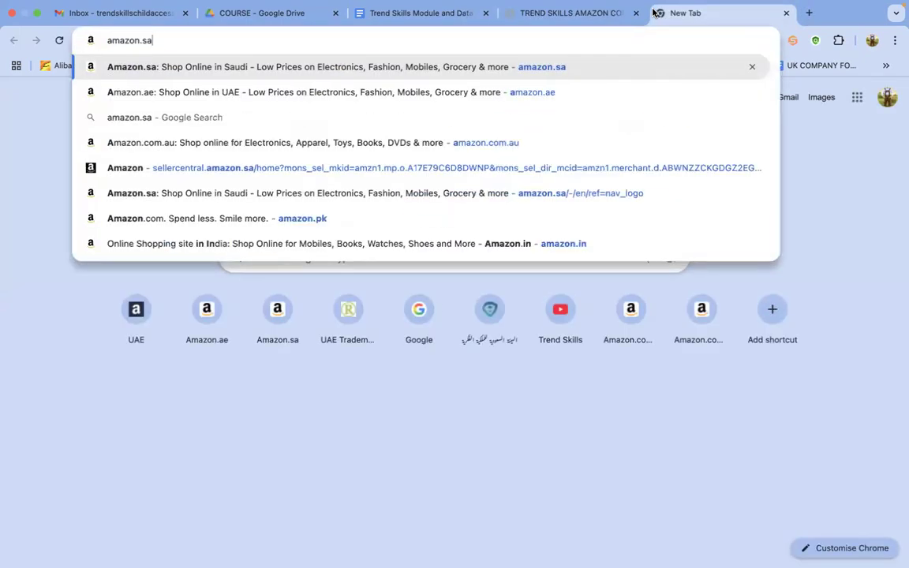
pyautogui.press('Return')
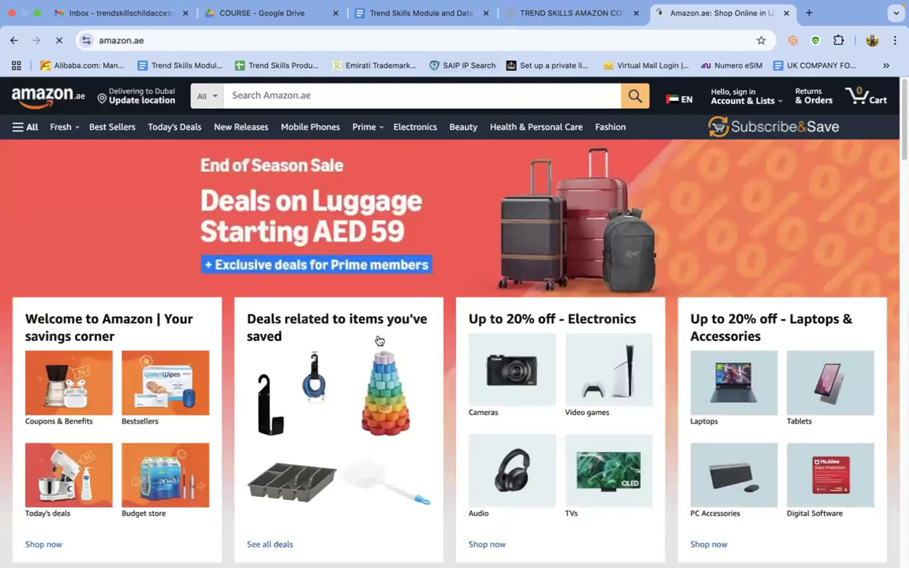
pyautogui.click(385, 386)
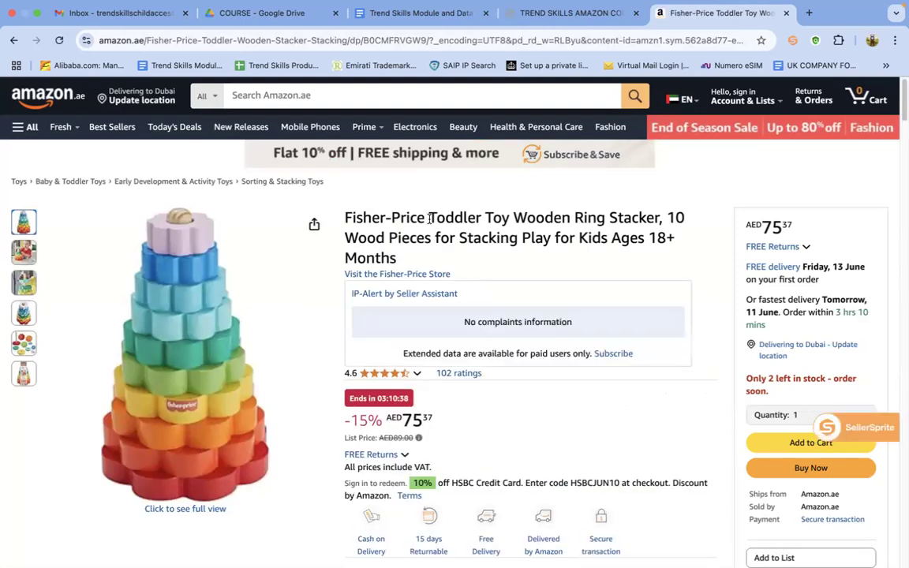
pyautogui.moveTo(722, 269); pyautogui.dragTo(815, 230)
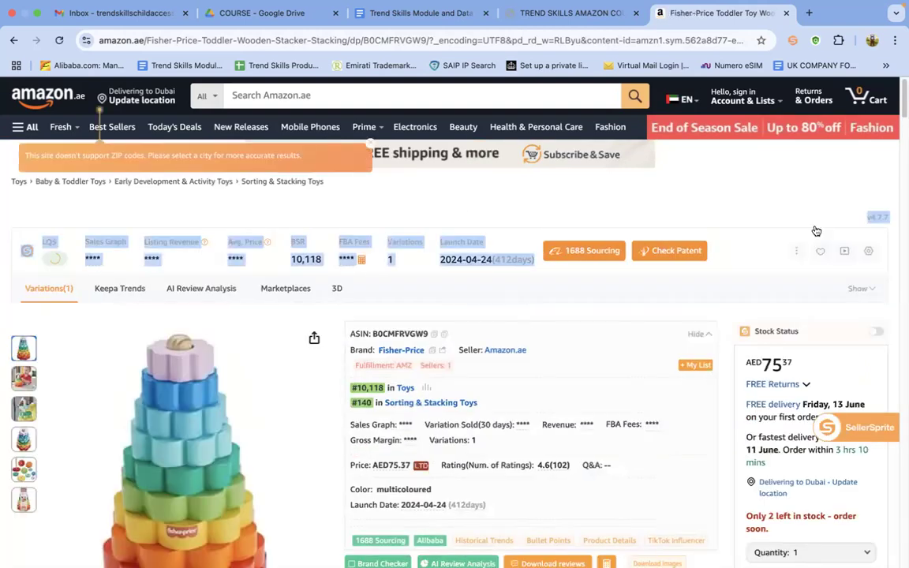
pyautogui.click(900, 136)
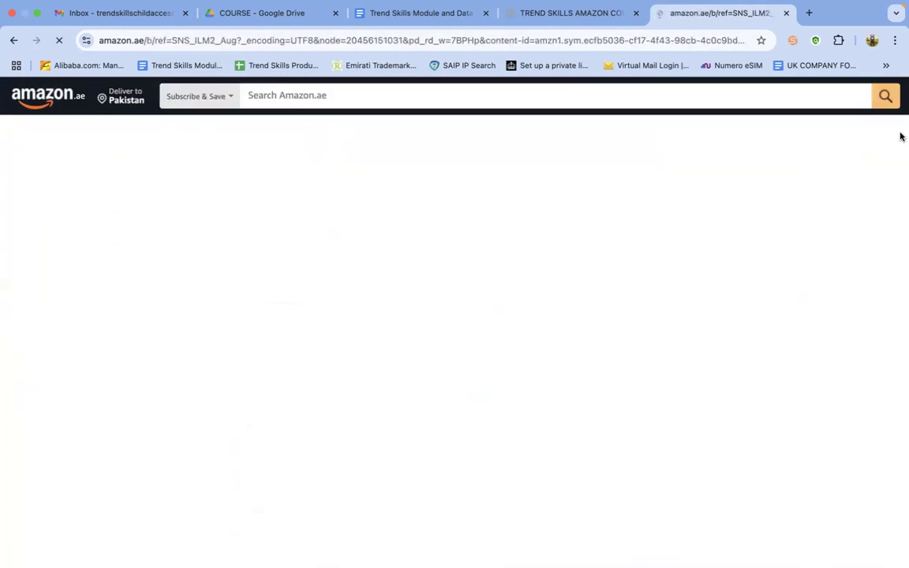
pyautogui.click(16, 40)
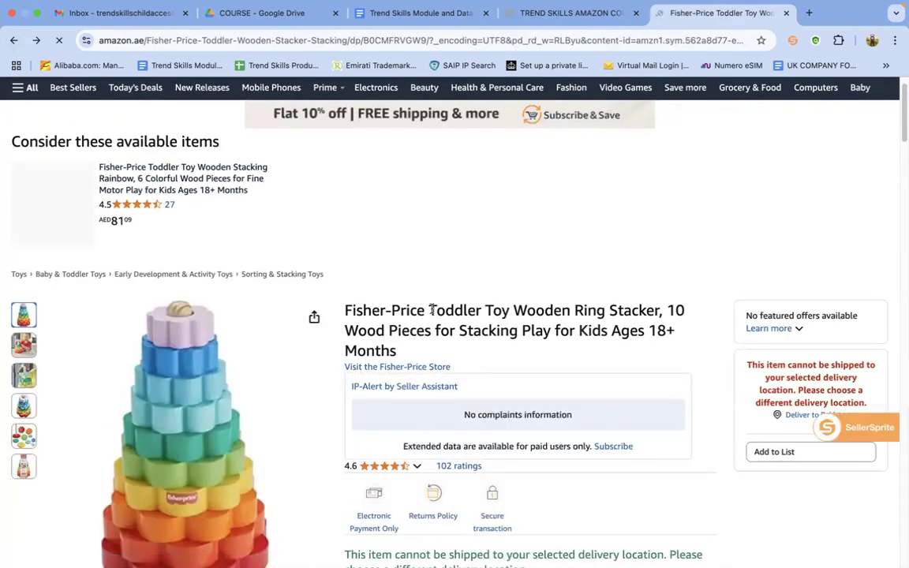
# Copy "Toddler Toy Wooden Ring Stacker" from the product title and search Amazon.ae for it
pyautogui.scroll(-1, 901, 128)
pyautogui.moveTo(901, 130); pyautogui.dragTo(901, 182)
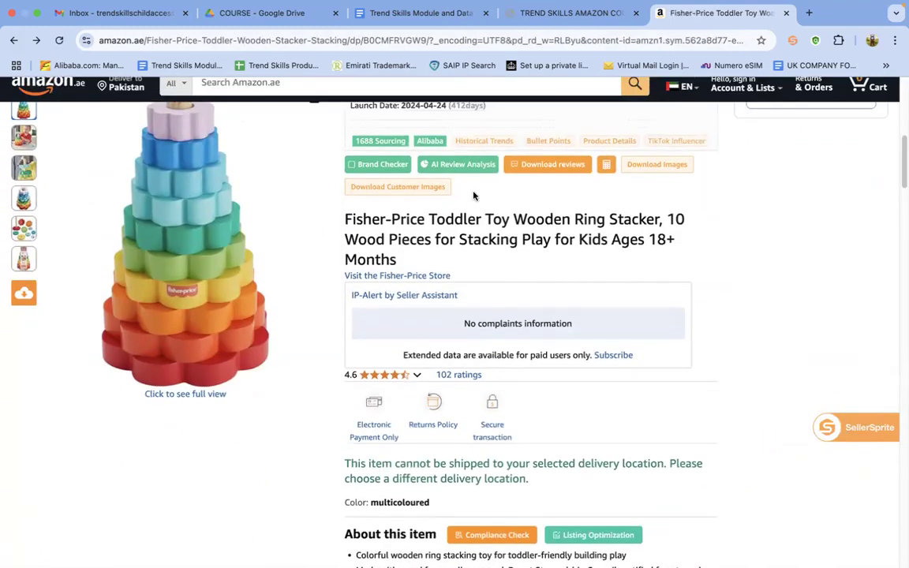
pyautogui.moveTo(430, 219); pyautogui.dragTo(660, 219)
pyautogui.press('super+c')
pyautogui.rightClick(659, 220)
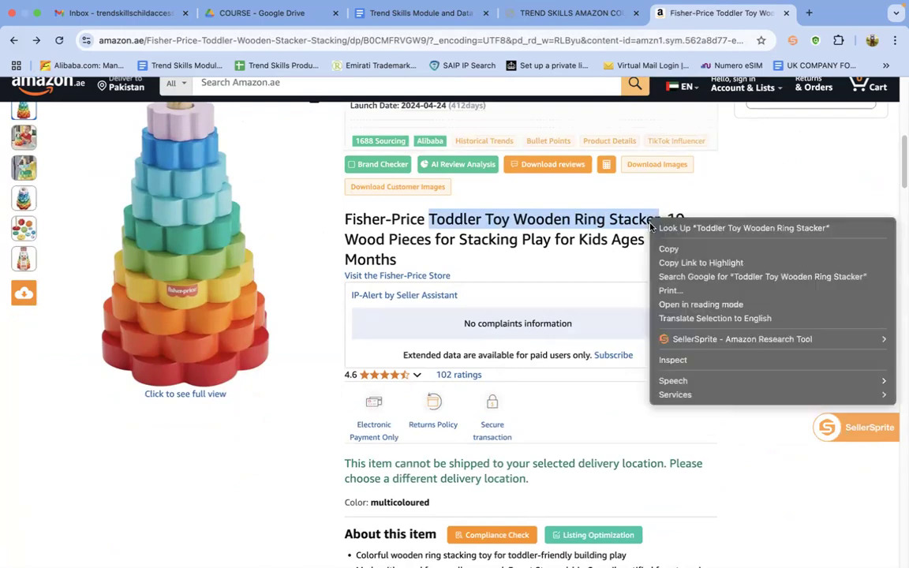
pyautogui.click(671, 248)
pyautogui.rightClick(234, 88)
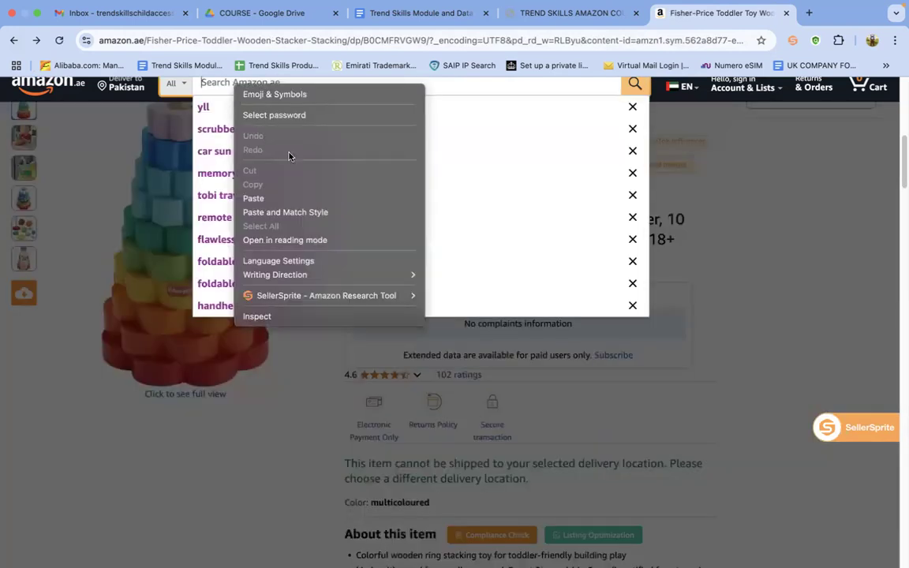
pyautogui.click(278, 197)
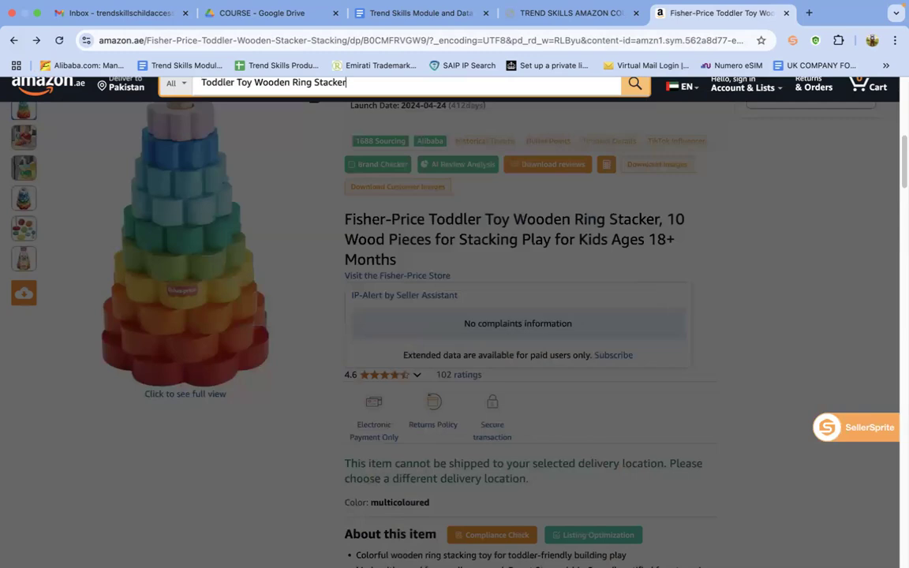
pyautogui.press('Return')
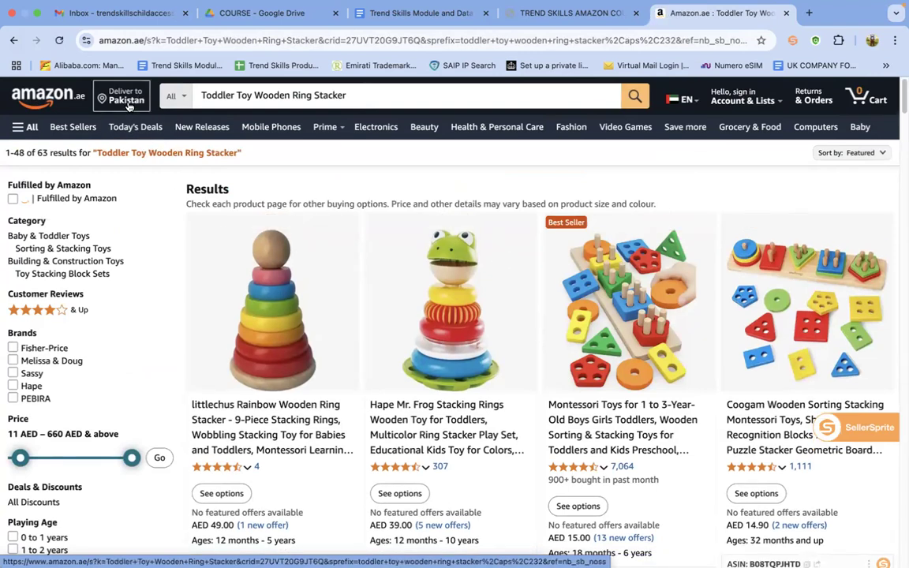
# Change the Amazon delivery location to the city of Dubai and apply it to the search results
pyautogui.click(281, 168)
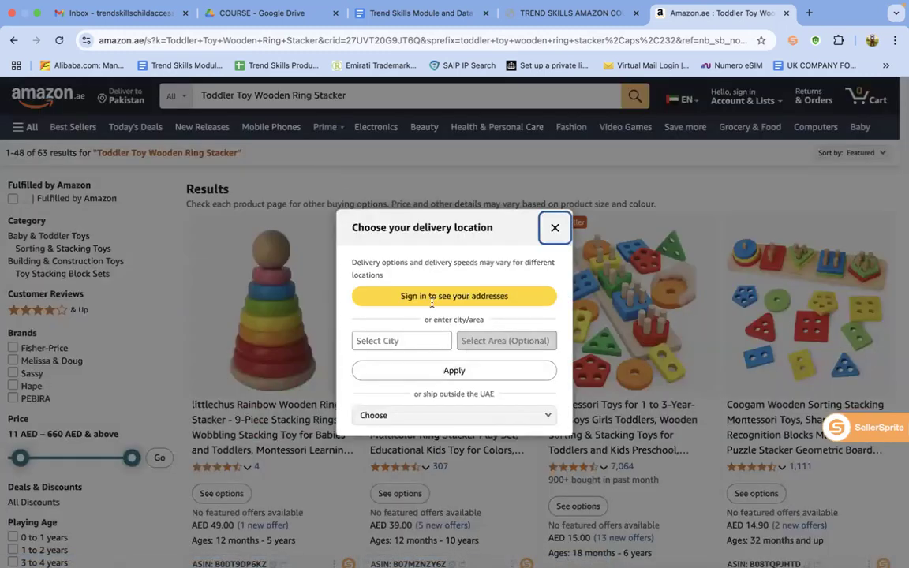
pyautogui.click(411, 415)
pyautogui.click(401, 338)
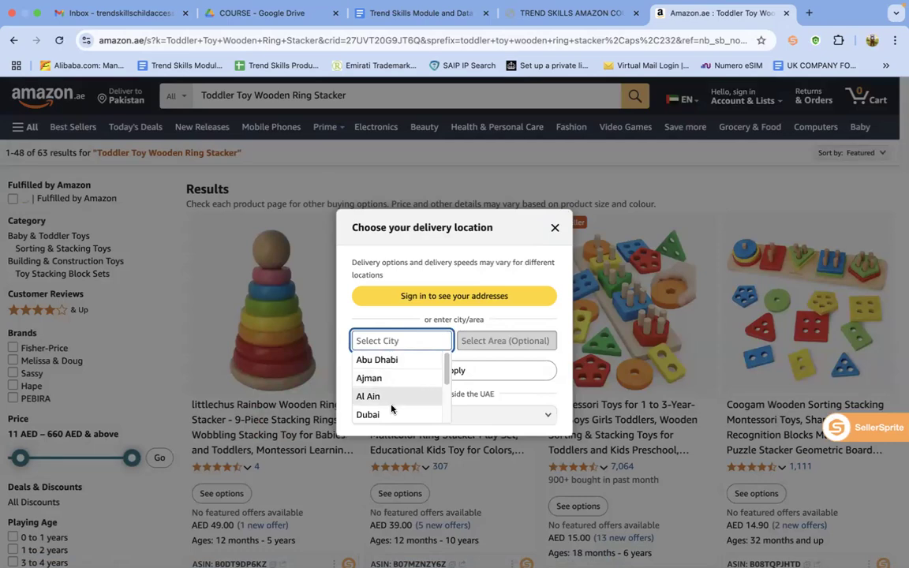
pyautogui.click(370, 414)
pyautogui.click(455, 370)
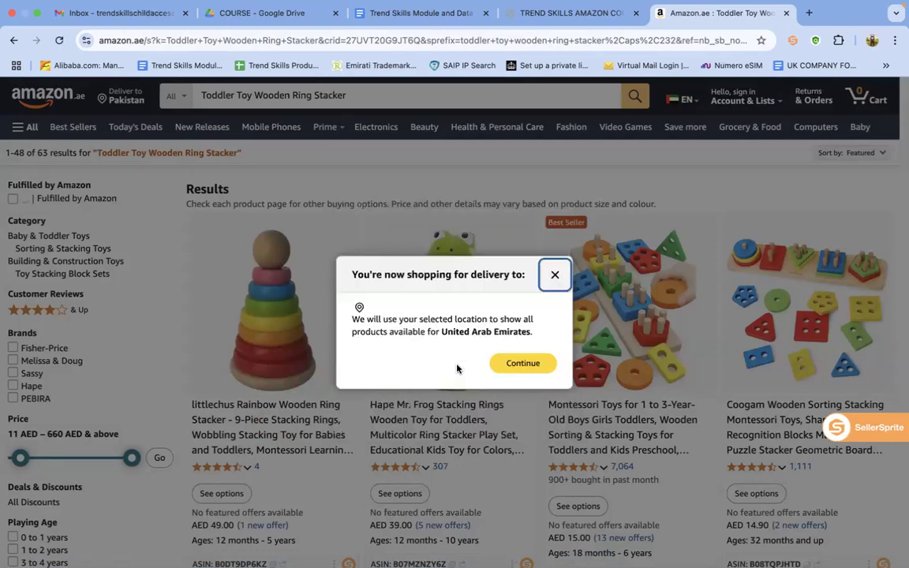
pyautogui.click(522, 364)
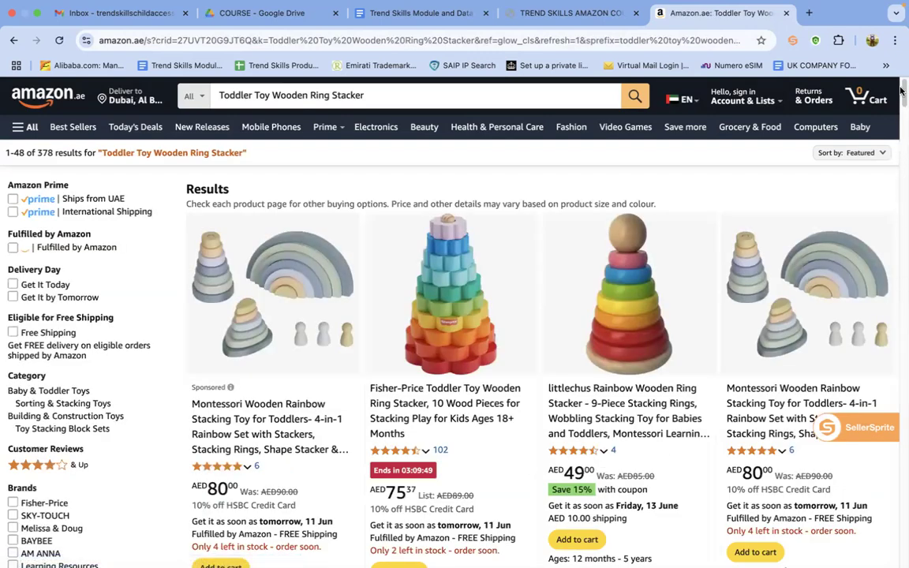
# Browse the search results, inspect the littlechus Rainbow Wooden Ring Stacker page, and return to the results
pyautogui.moveTo(901, 95); pyautogui.dragTo(901, 131)
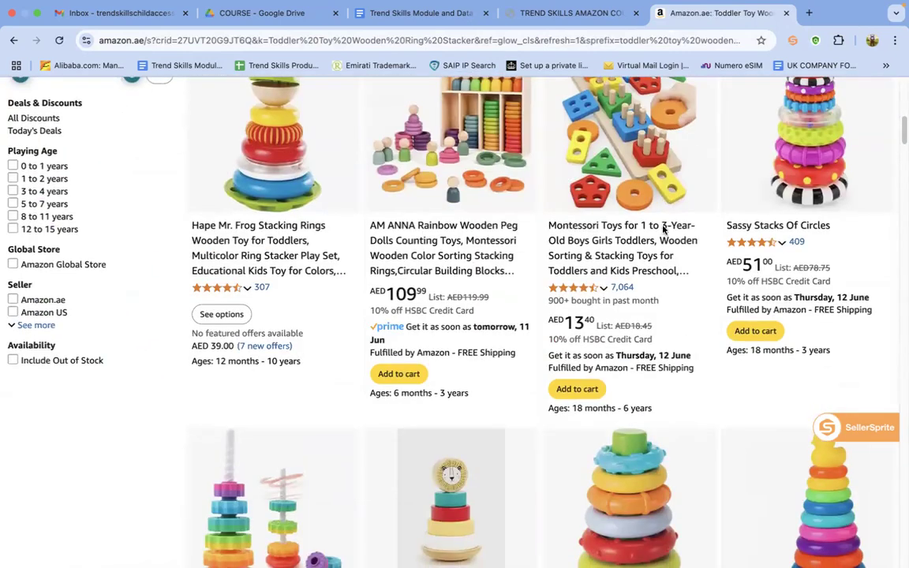
pyautogui.click(654, 185)
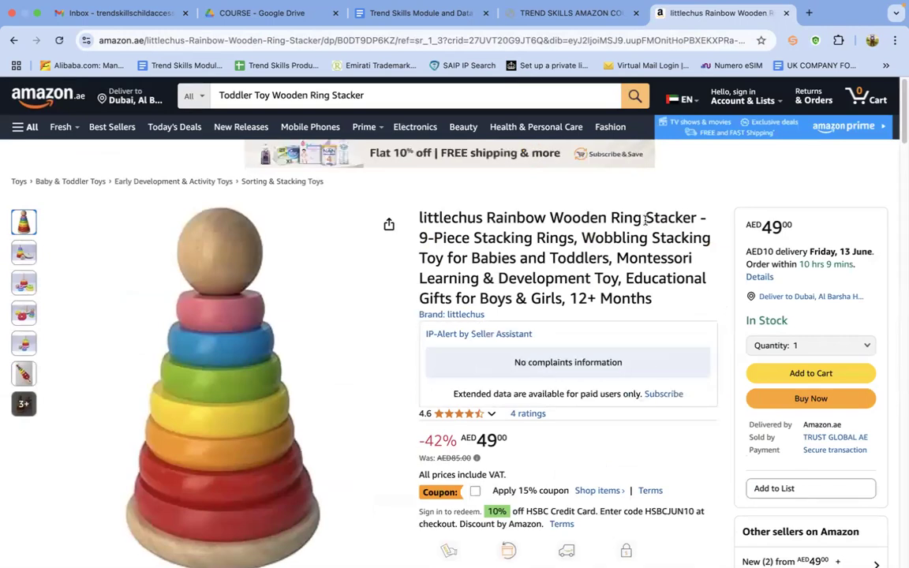
pyautogui.moveTo(901, 101); pyautogui.dragTo(901, 147)
pyautogui.click(11, 39)
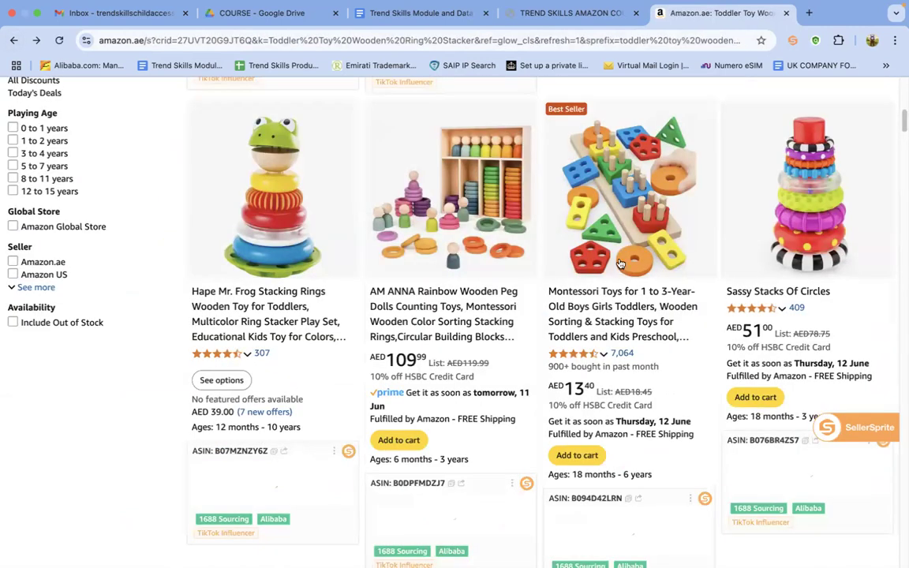
# Open the Best Seller Montessori Toys for 1 to 3-Year-Old listing and copy its brand name, PEBIRA
pyautogui.click(623, 314)
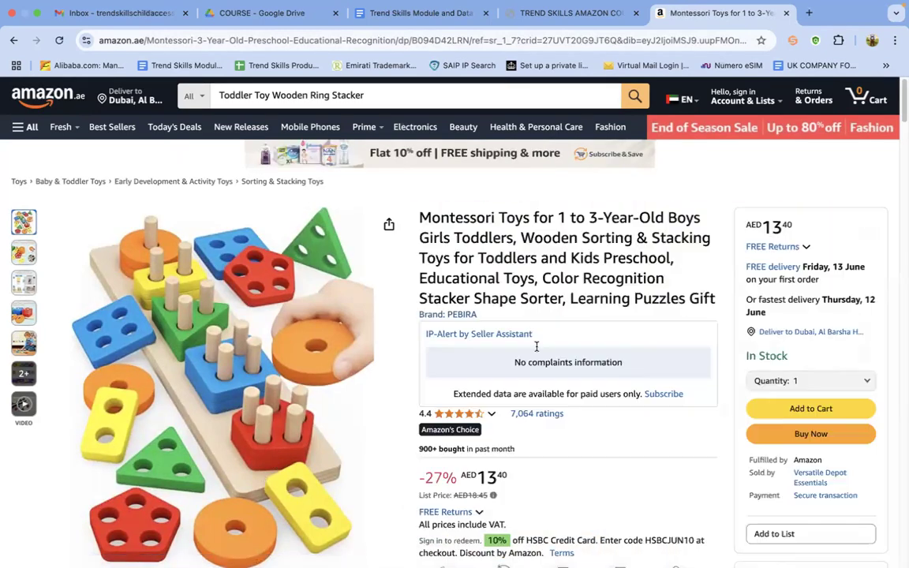
pyautogui.moveTo(482, 318); pyautogui.dragTo(447, 317)
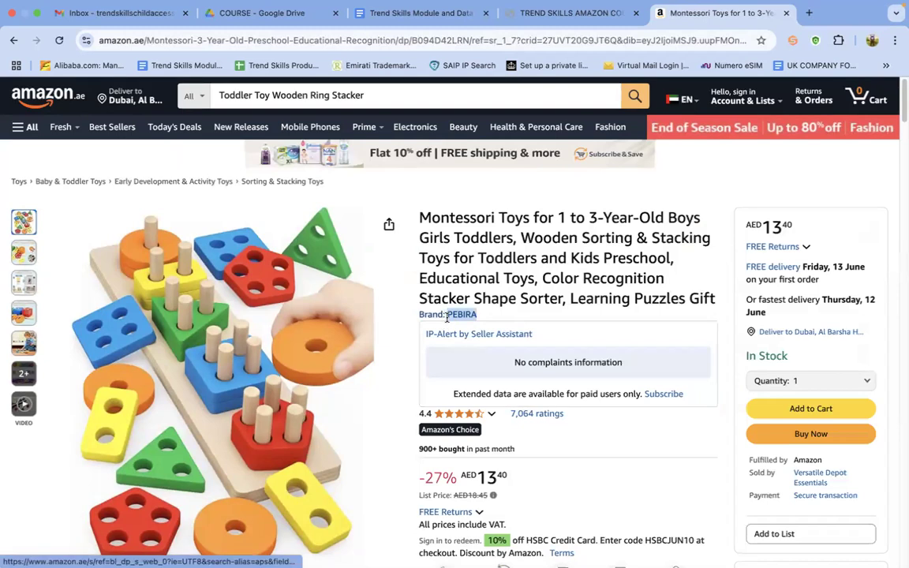
pyautogui.rightClick(447, 317)
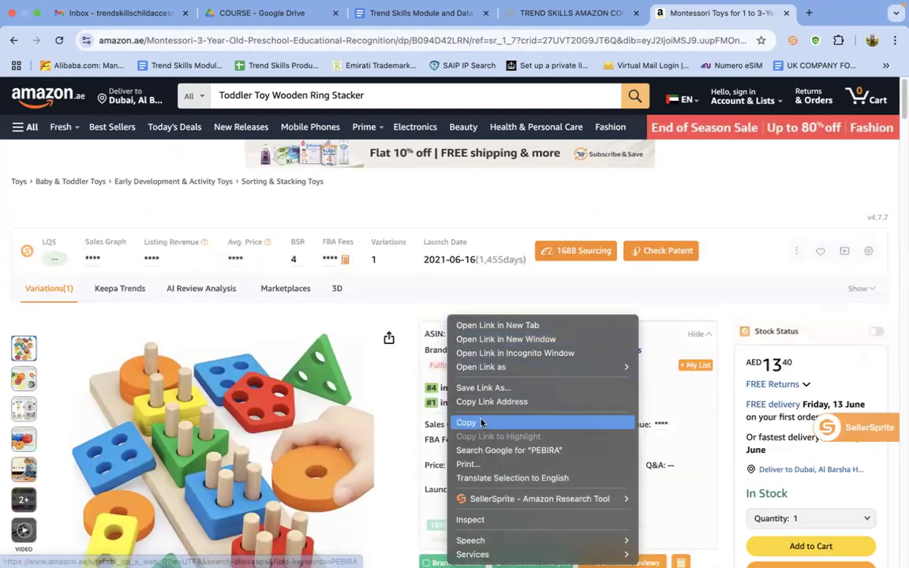
pyautogui.click(470, 422)
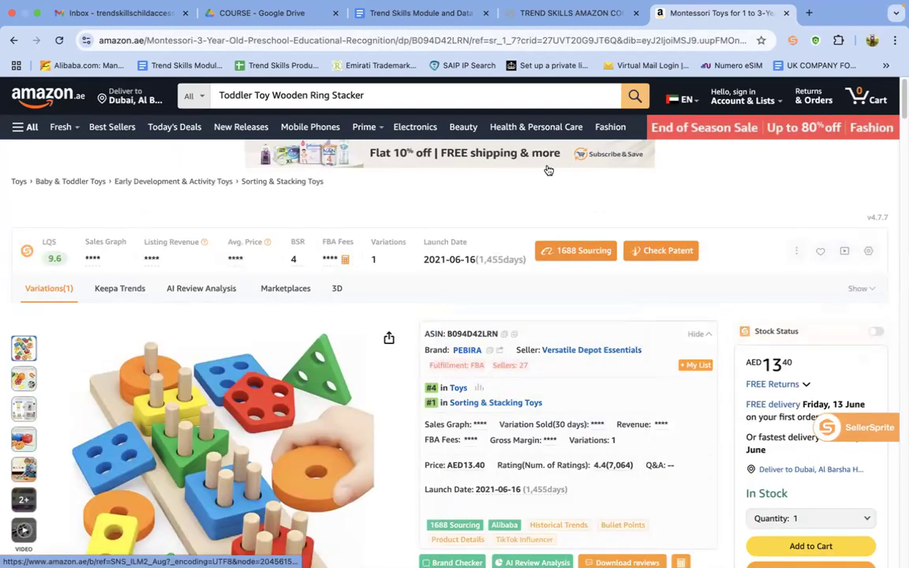
# Open the bookmarked Marcaria trademark search for the United Arab Emirates in a new tab
pyautogui.hotkey('ctrl', 'Right')
pyautogui.hotkey('ctrl', 'Left')
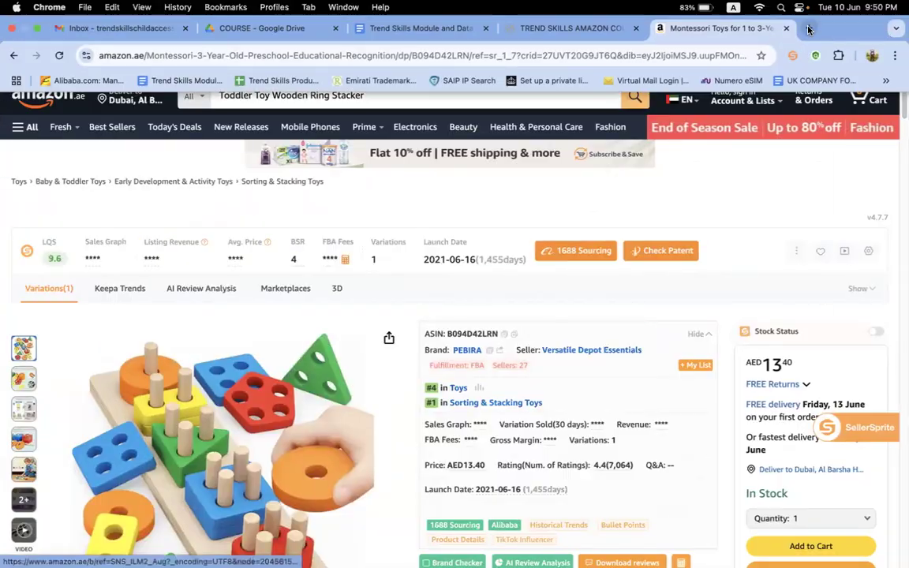
pyautogui.click(808, 29)
pyautogui.click(389, 78)
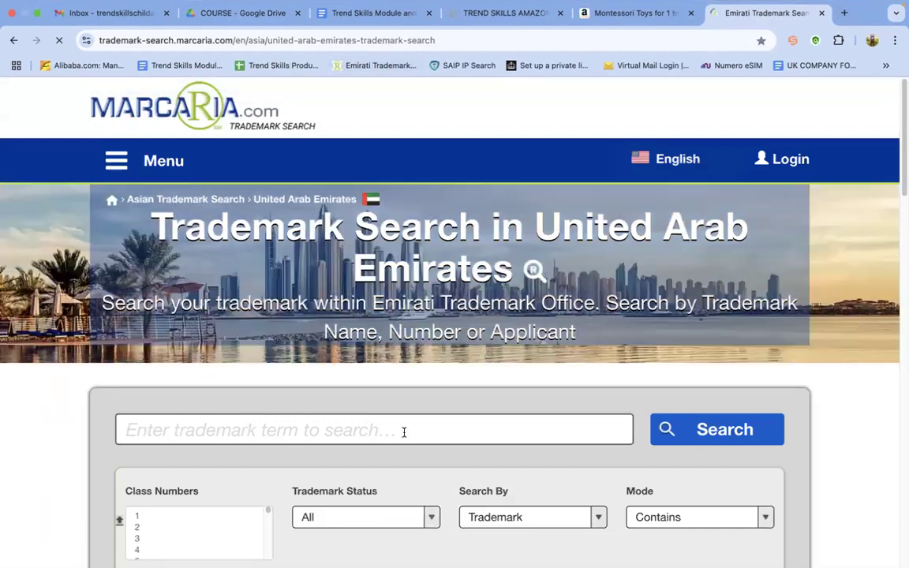
# Search the UAE trademark database for the copied brand name PEBIRA and log in with a Google account
pyautogui.rightClick(385, 436)
pyautogui.click(430, 435)
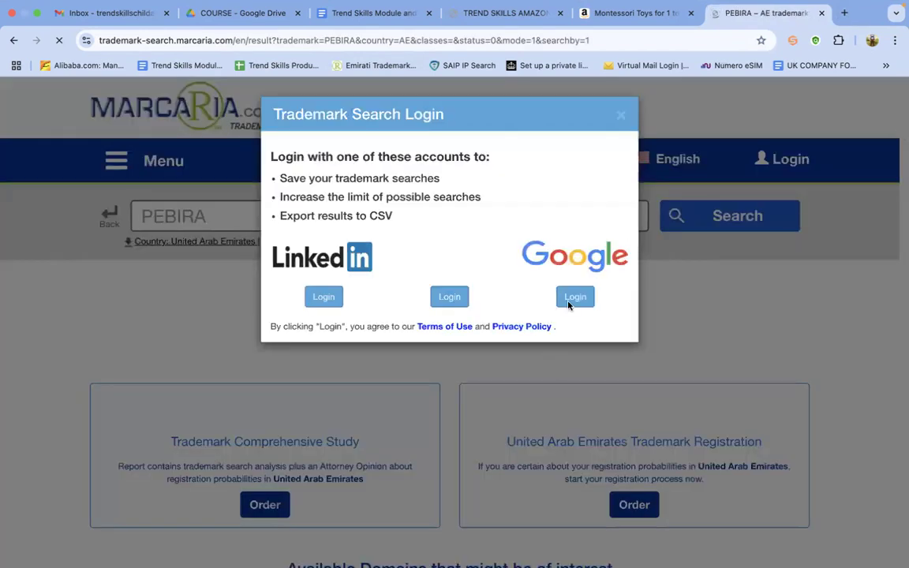
pyautogui.click(573, 300)
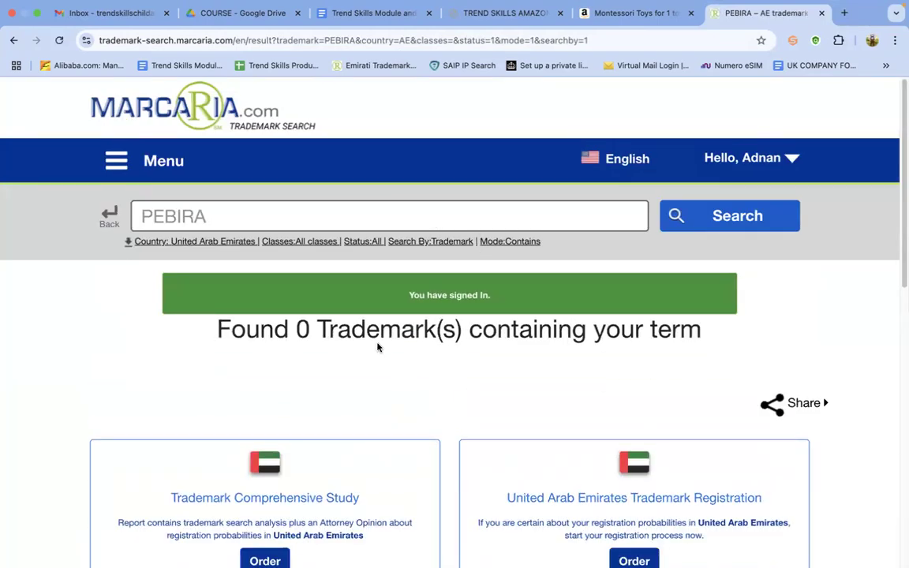
# Return to the Montessori toys listing on Amazon.ae, copy its ASIN, and look through the product page
pyautogui.click(635, 13)
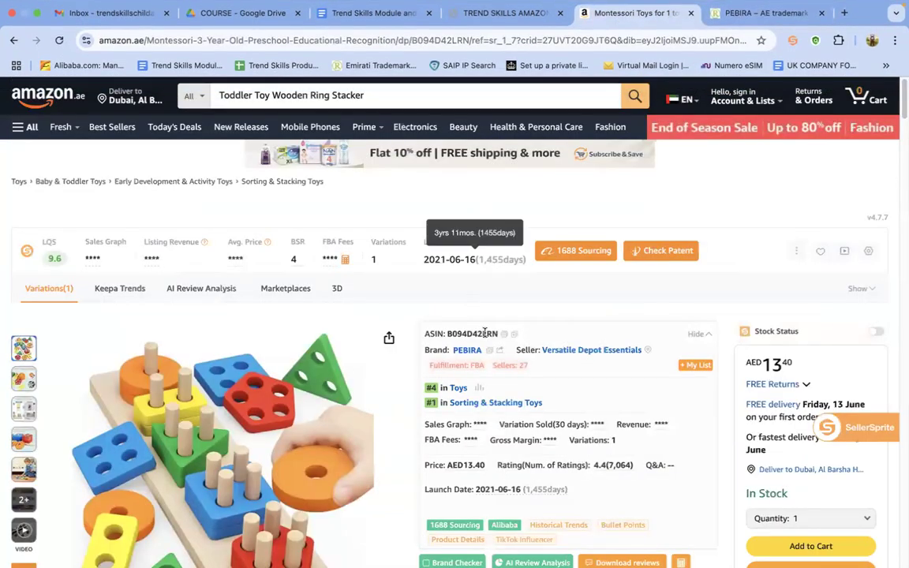
pyautogui.click(504, 335)
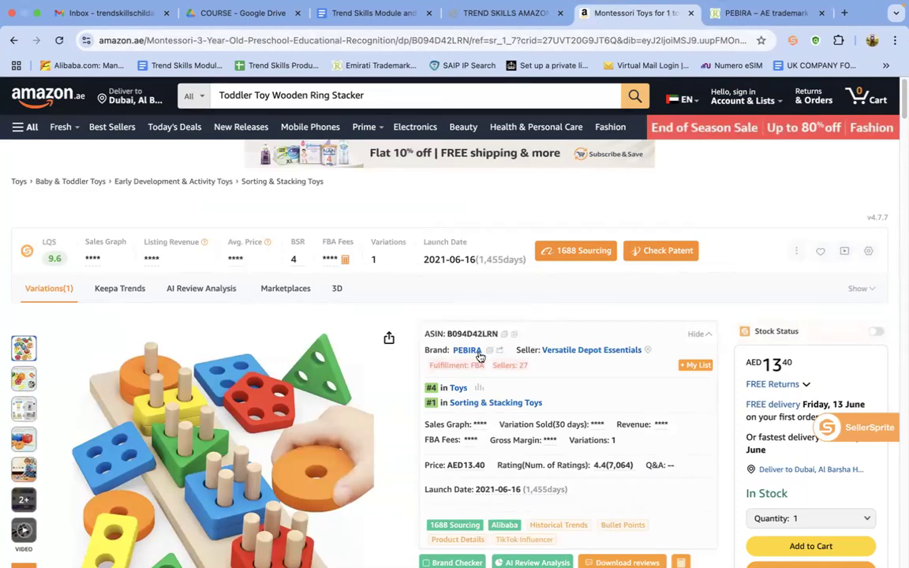
pyautogui.scroll(-3, 901, 136)
pyautogui.moveTo(900, 136); pyautogui.dragTo(901, 237)
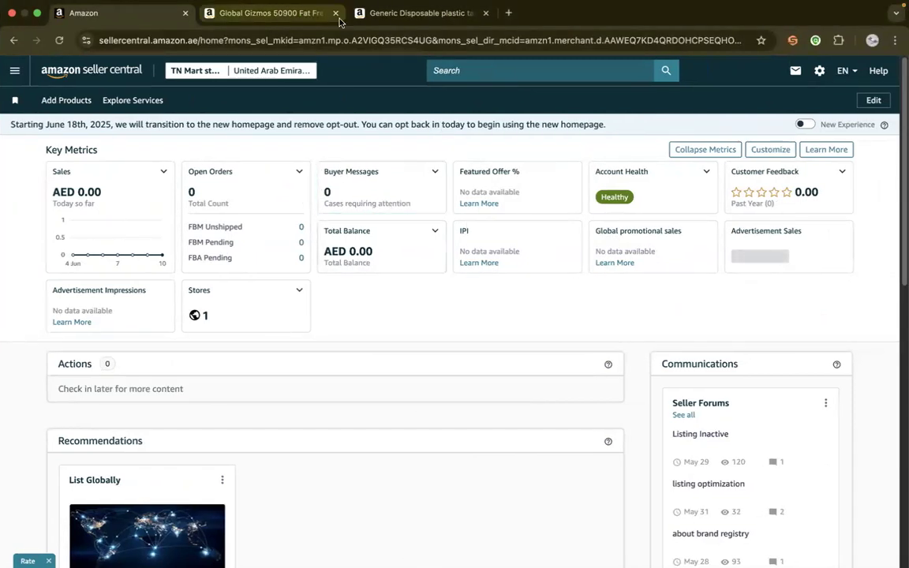
# Switch to the Amazon Seller Central window, close the two product listing tabs, and dismiss the menu that failed to load
pyautogui.click(337, 14)
pyautogui.click(308, 13)
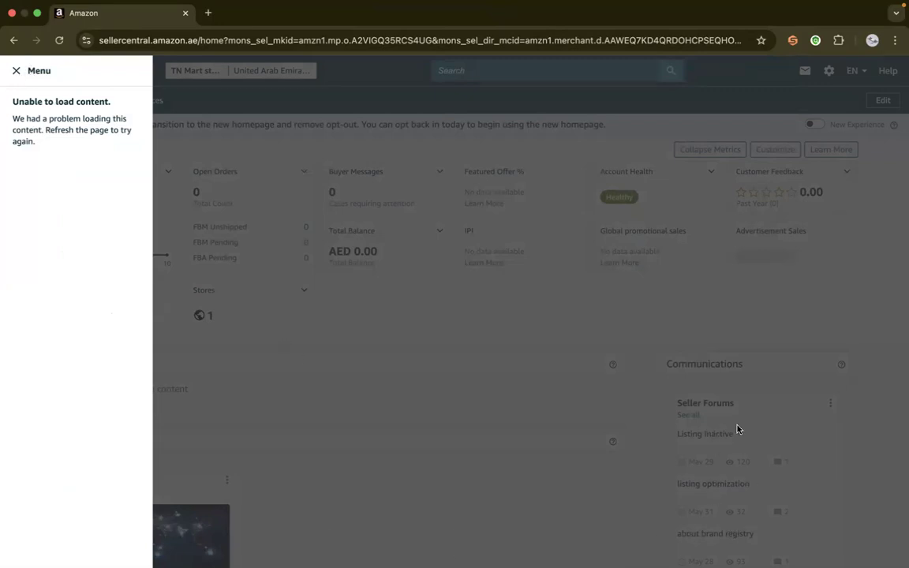
pyautogui.click(630, 384)
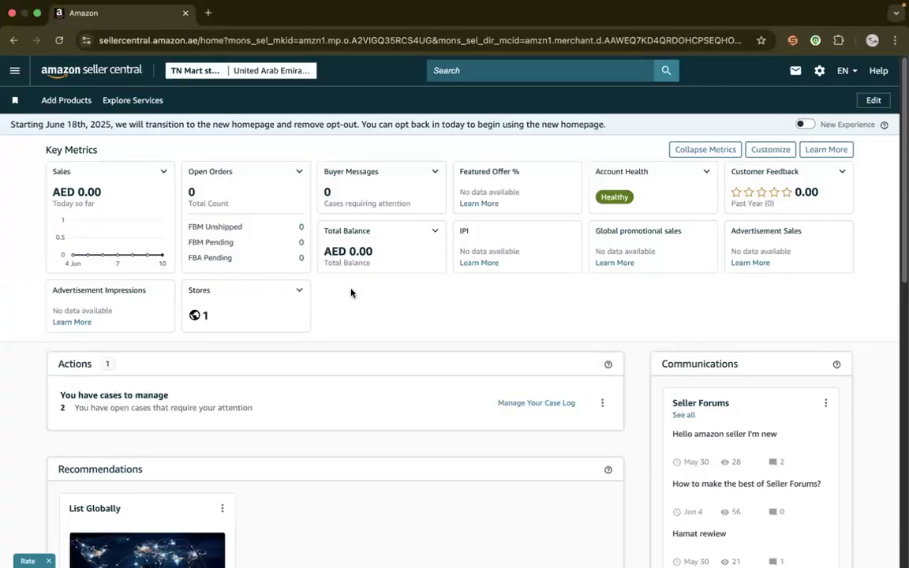
# Open the Add Products page from the catalog, view the product image option, and return to the search option
pyautogui.click(15, 70)
pyautogui.moveTo(63, 116)
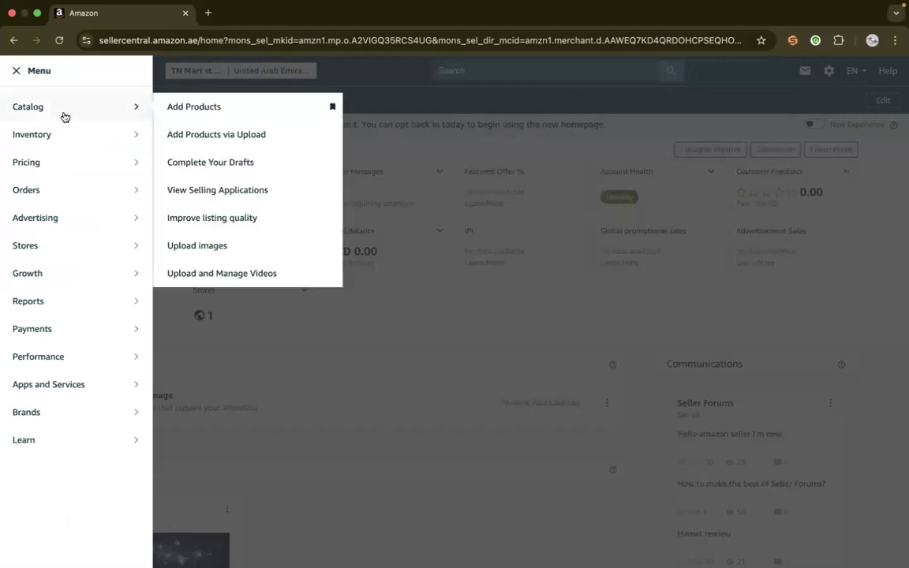
pyautogui.click(223, 117)
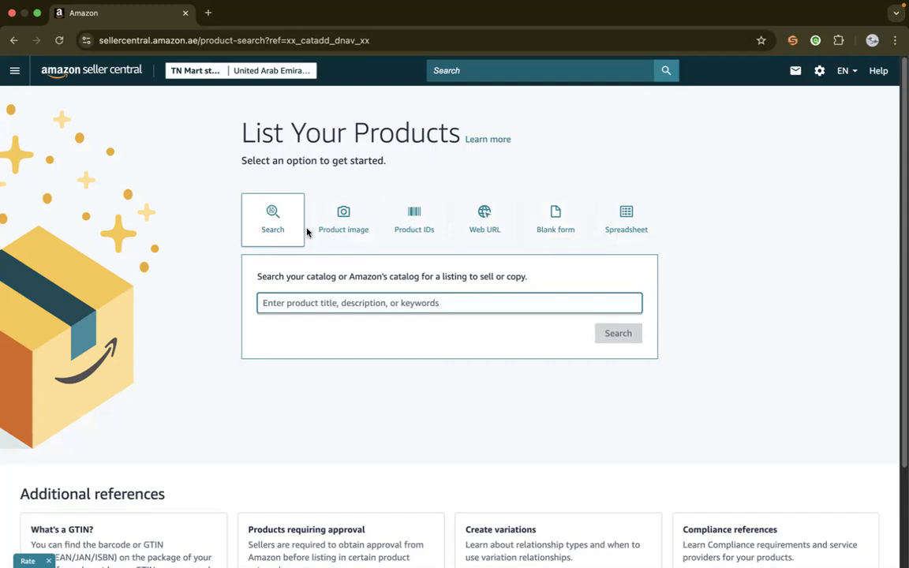
pyautogui.click(335, 215)
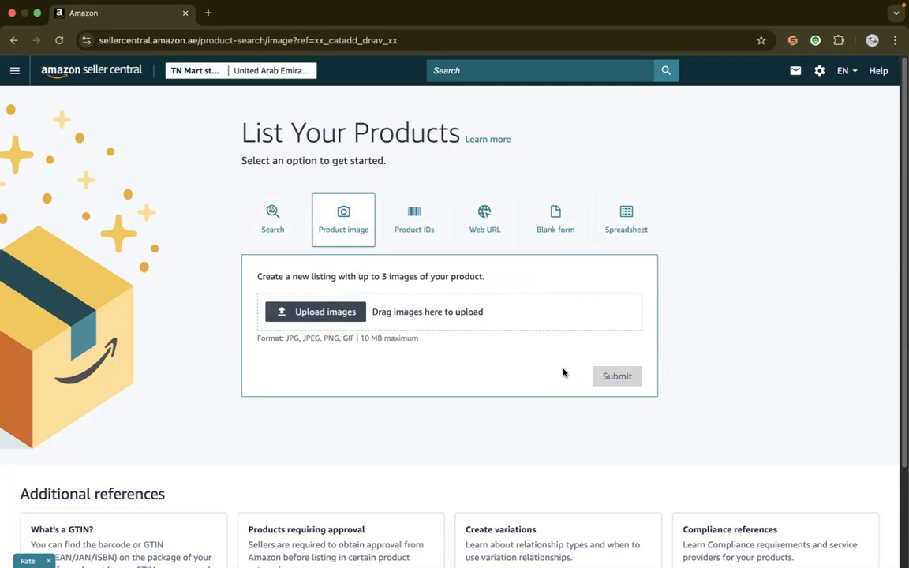
pyautogui.click(266, 226)
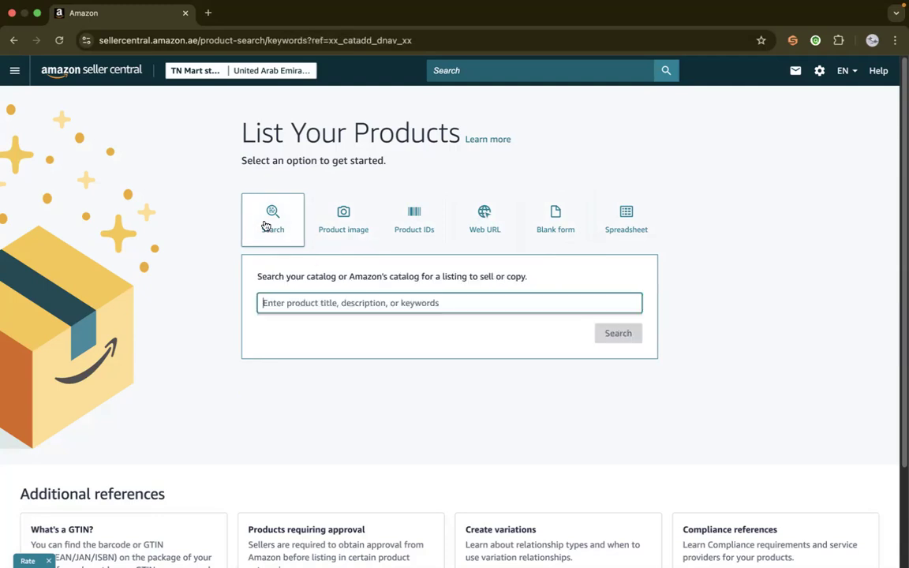
# Search the catalog for the copied ASIN B094D42LRN and open the matching product's information
pyautogui.rightClick(350, 304)
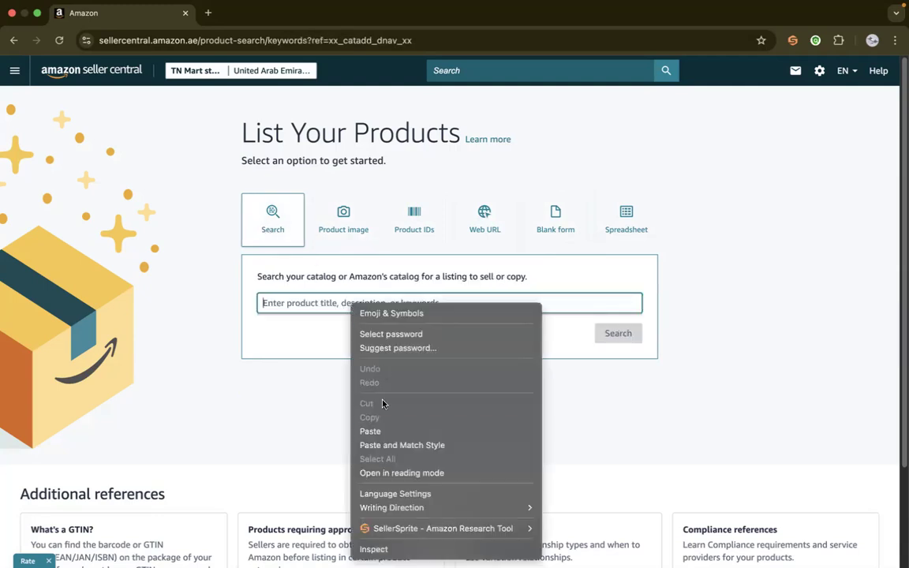
pyautogui.click(388, 445)
pyautogui.click(619, 335)
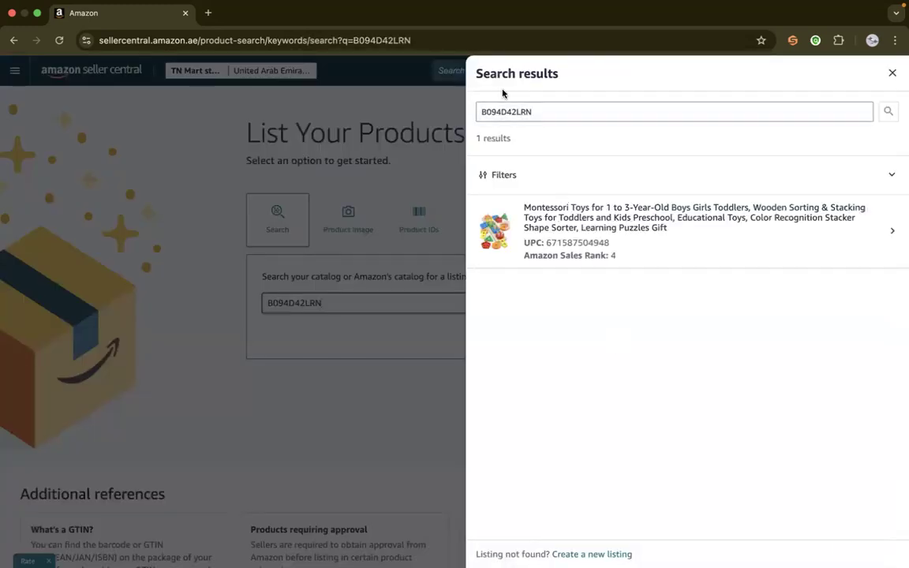
pyautogui.click(575, 233)
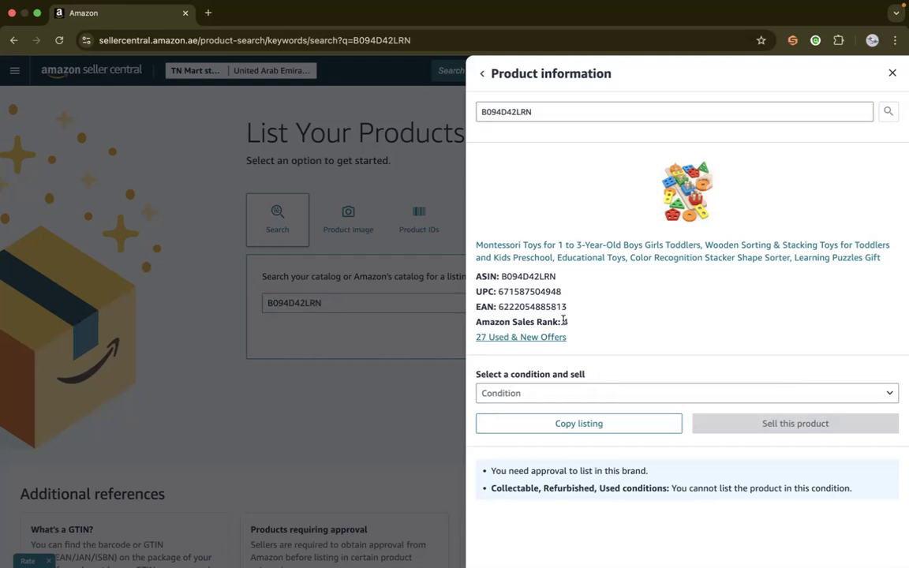
# Check the product's Amazon sales rank, set the condition to New, and apply to sell it
pyautogui.moveTo(564, 319); pyautogui.dragTo(589, 313)
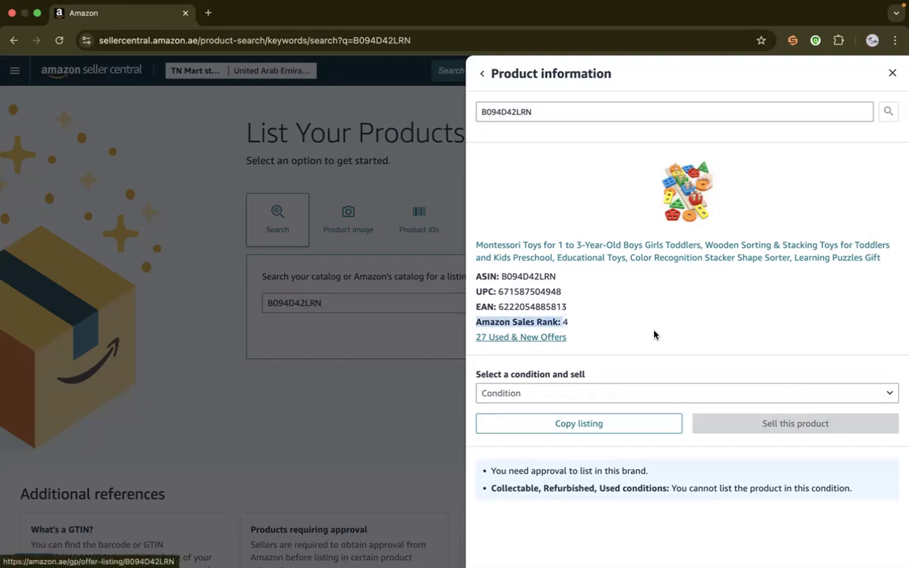
pyautogui.click(608, 299)
pyautogui.click(552, 393)
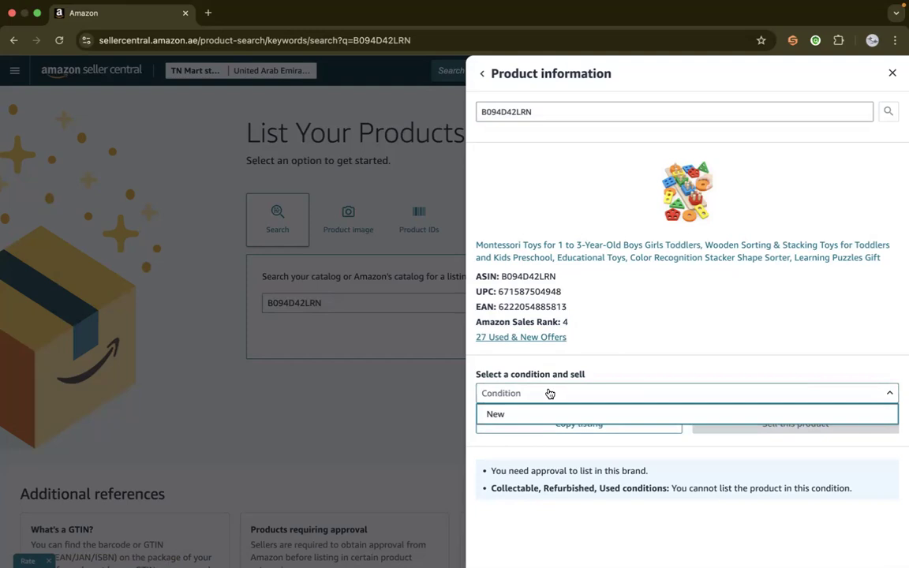
pyautogui.click(506, 413)
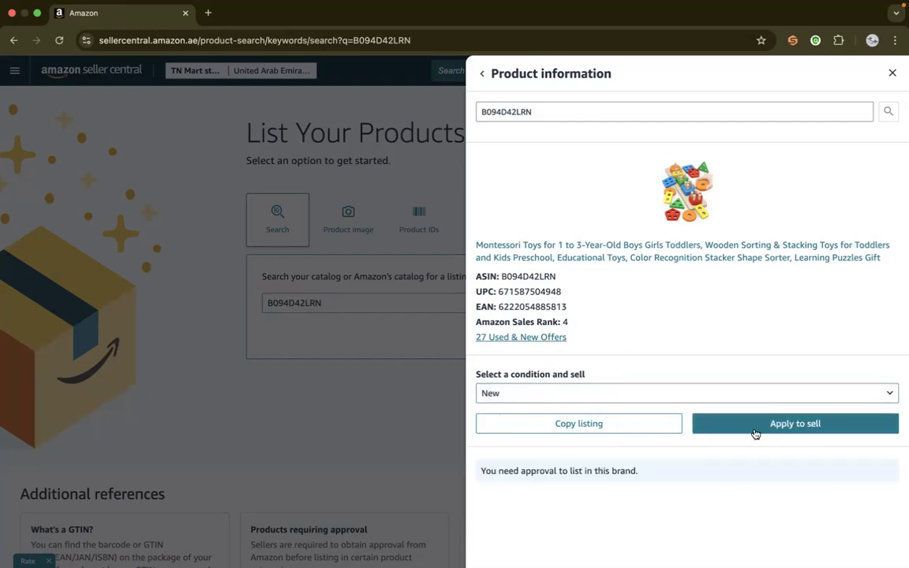
pyautogui.click(795, 425)
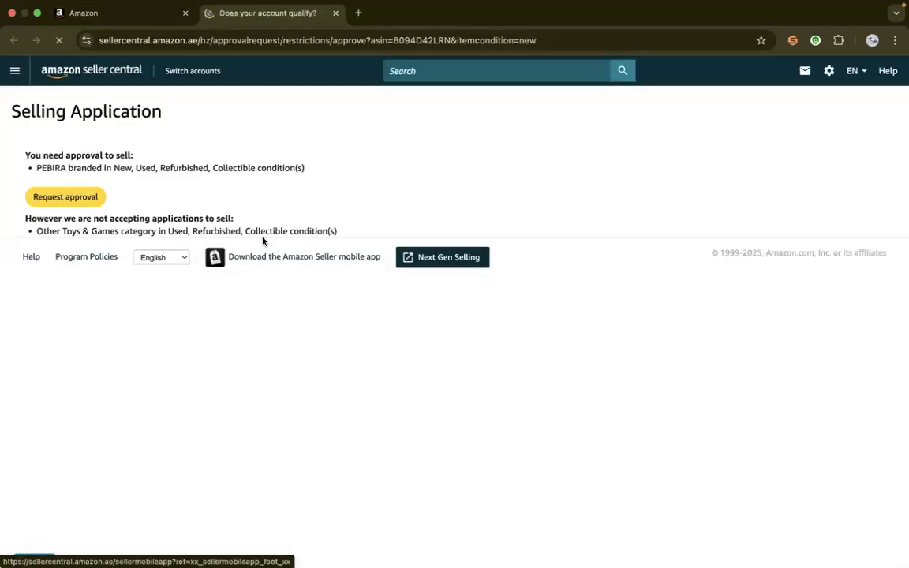
# Open the Trend Skills YouTube channel in a new tab and browse its videos for the brand ungating tutorial
pyautogui.click(358, 12)
pyautogui.write('tr')
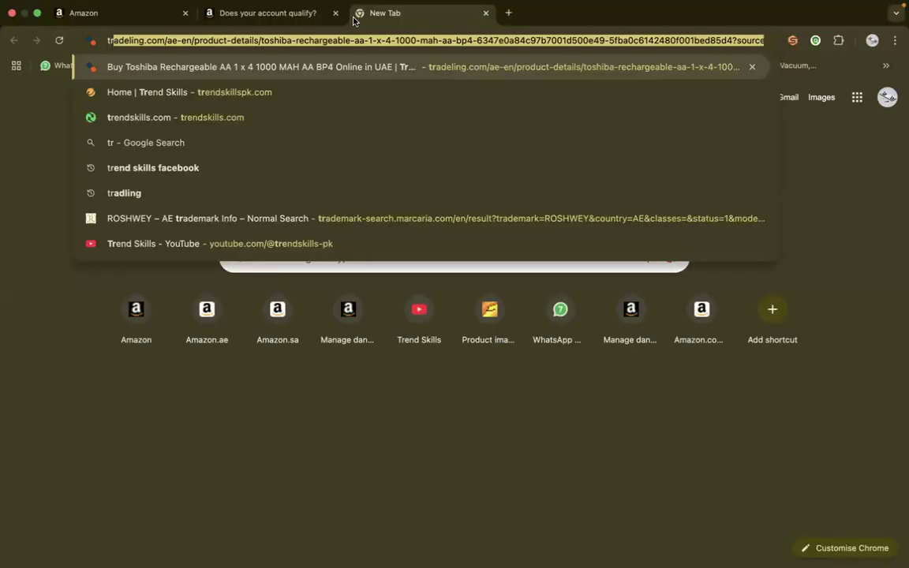
pyautogui.click(237, 217)
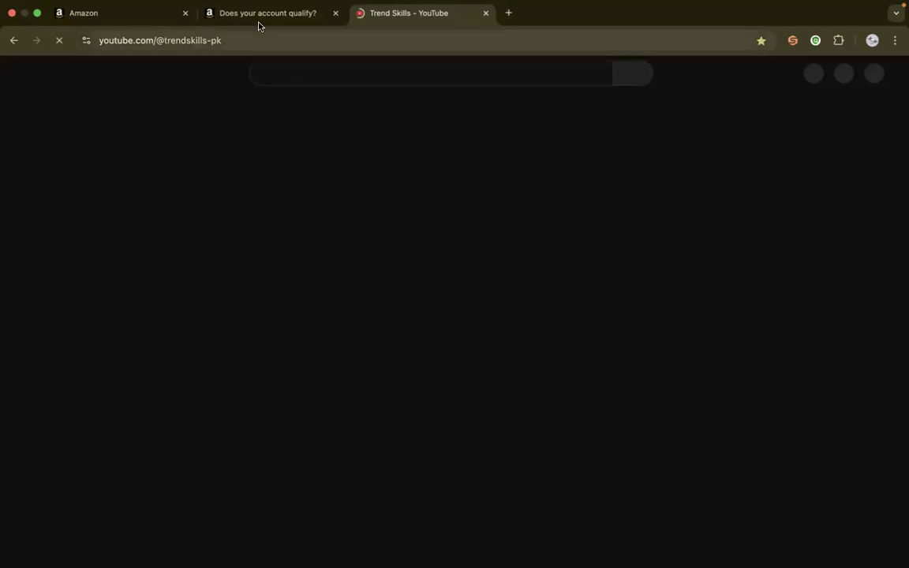
pyautogui.click(262, 16)
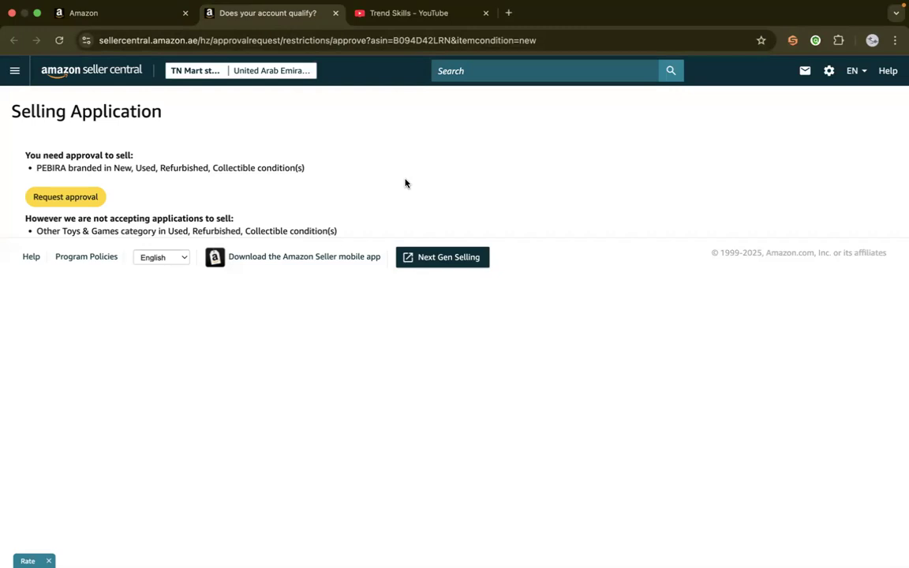
pyautogui.click(377, 17)
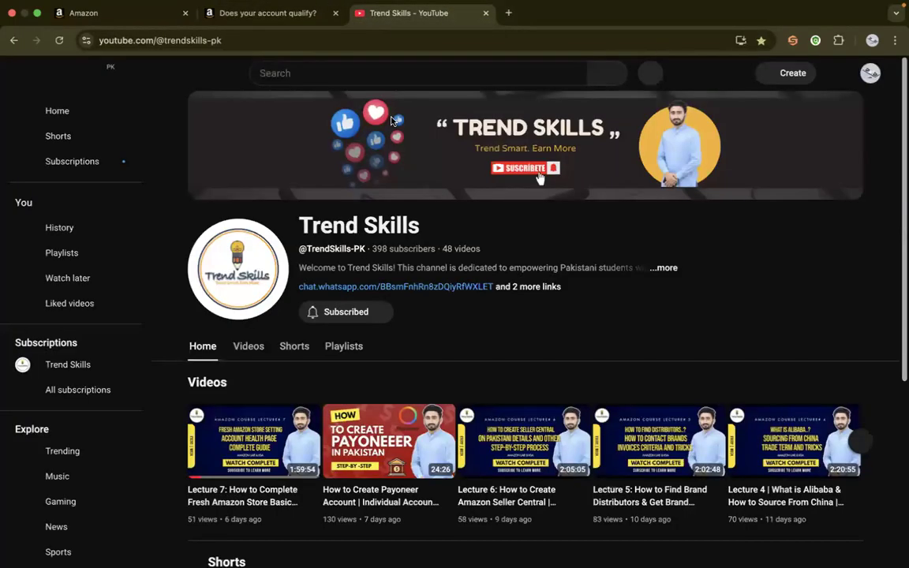
pyautogui.scroll(-3, 900, 218)
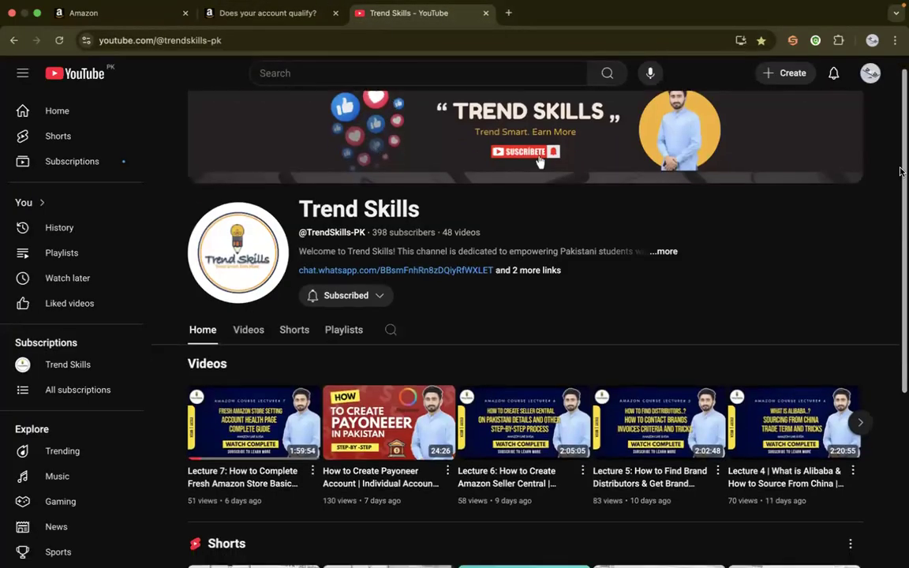
pyautogui.click(248, 204)
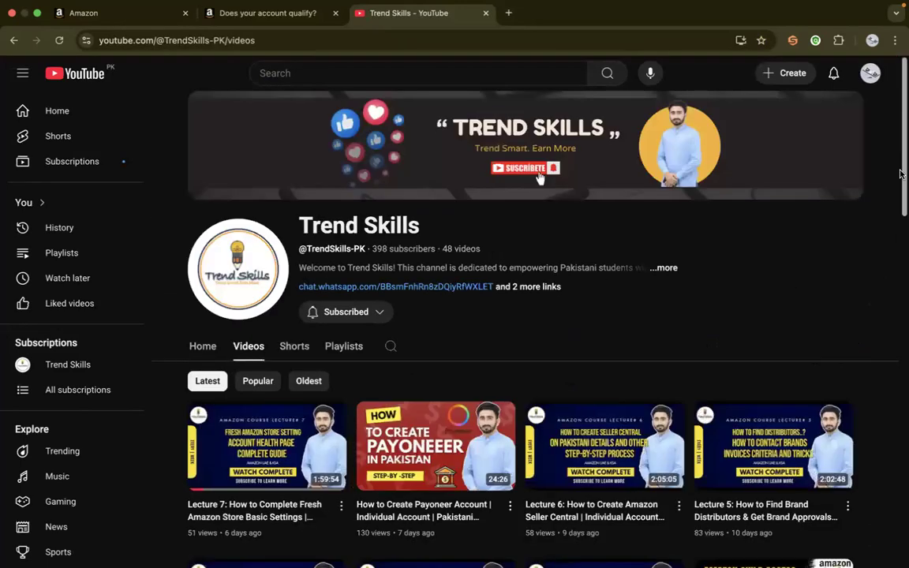
pyautogui.moveTo(900, 117); pyautogui.dragTo(900, 286)
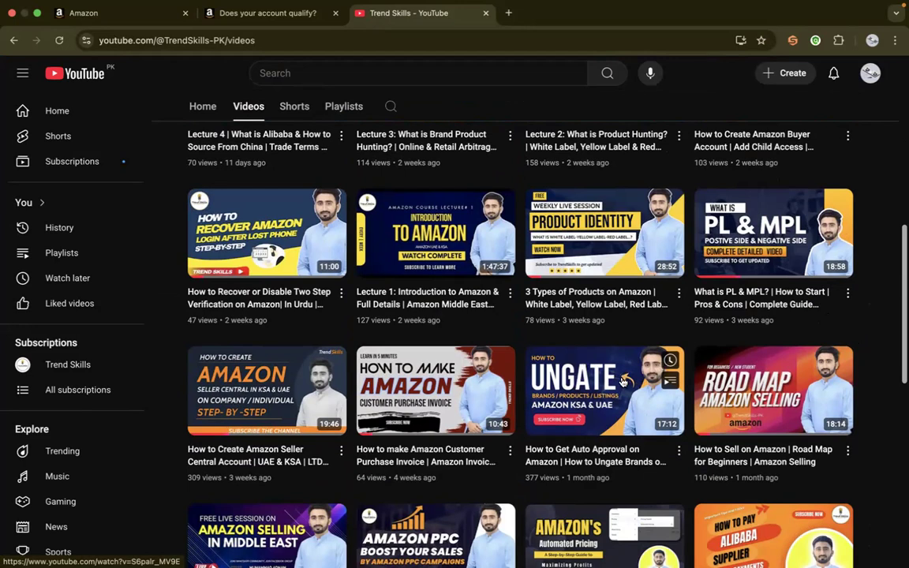
# Request approval to sell PEBIRA branded items and tick all seven document requirements in the selling application
pyautogui.click(268, 13)
pyautogui.click(103, 201)
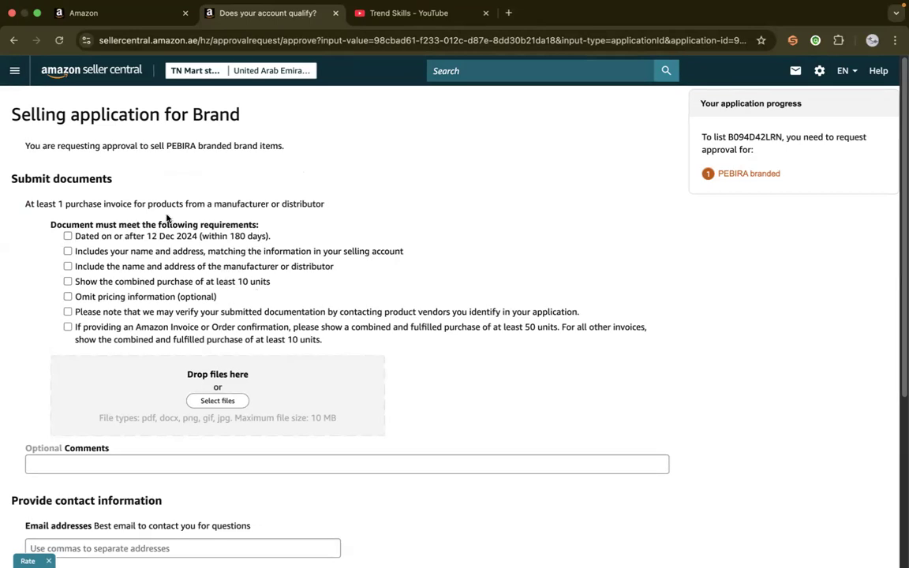
pyautogui.click(154, 236)
pyautogui.doubleClick(162, 251)
pyautogui.click(264, 266)
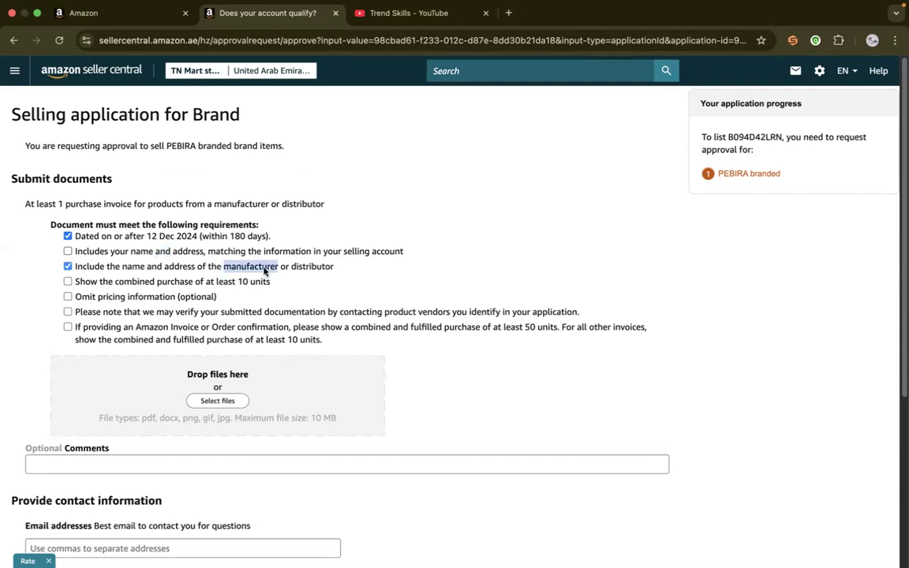
pyautogui.click(262, 281)
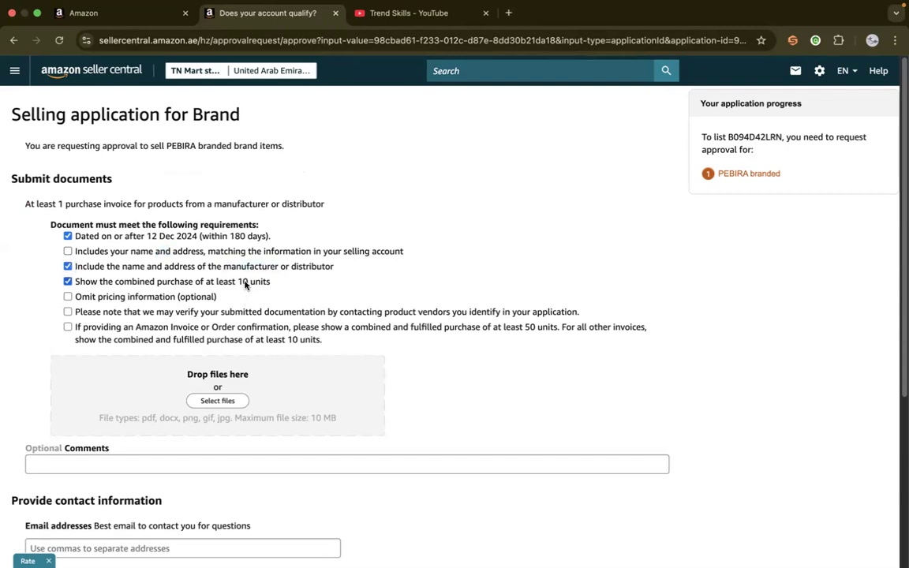
pyautogui.click(188, 299)
pyautogui.click(335, 314)
pyautogui.click(68, 328)
pyautogui.click(67, 251)
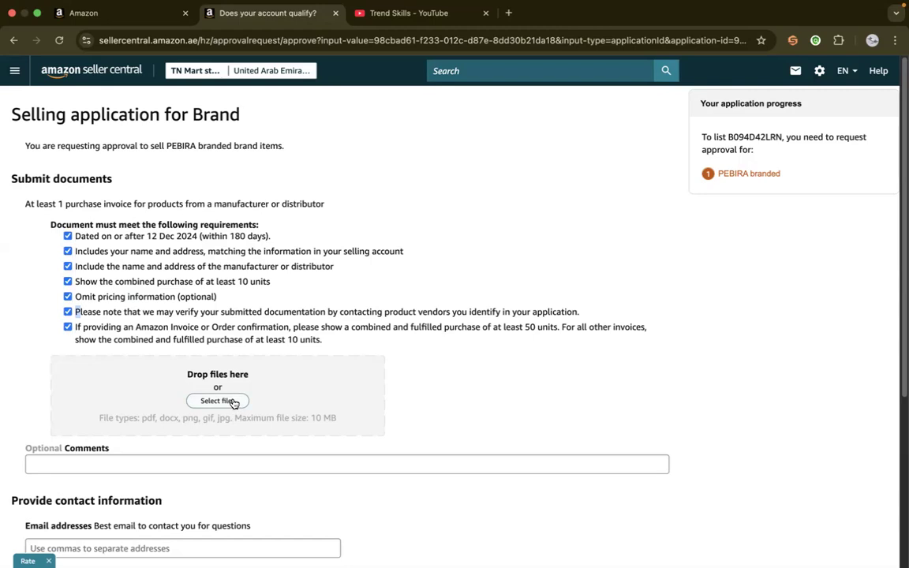
# Attach 623502.pdf from the Downloads folder to the selling application as the purchase invoice
pyautogui.click(228, 402)
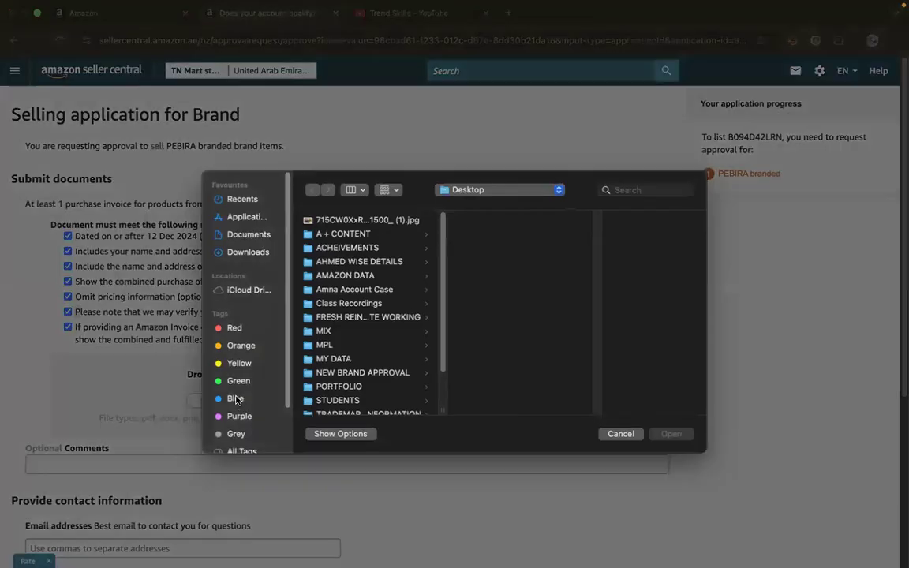
pyautogui.click(235, 253)
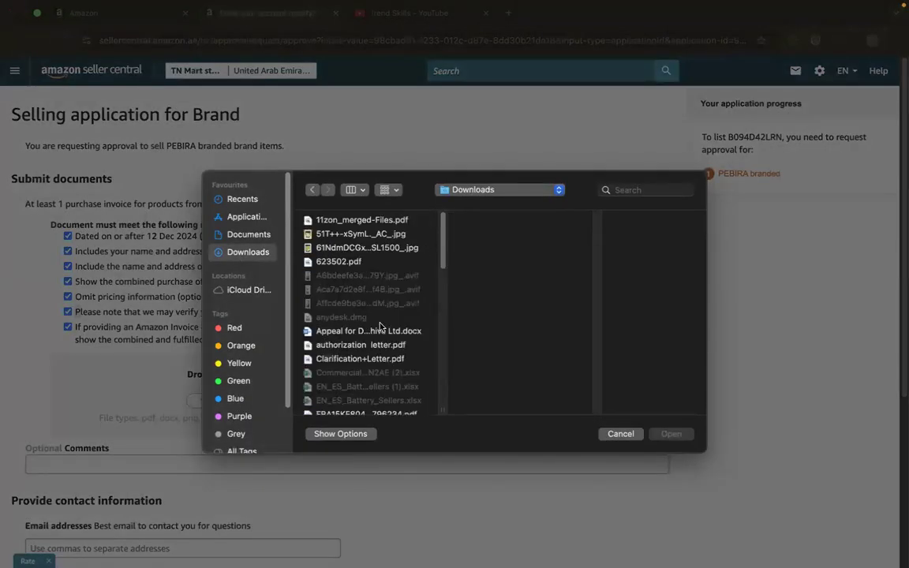
pyautogui.click(355, 262)
pyautogui.click(670, 433)
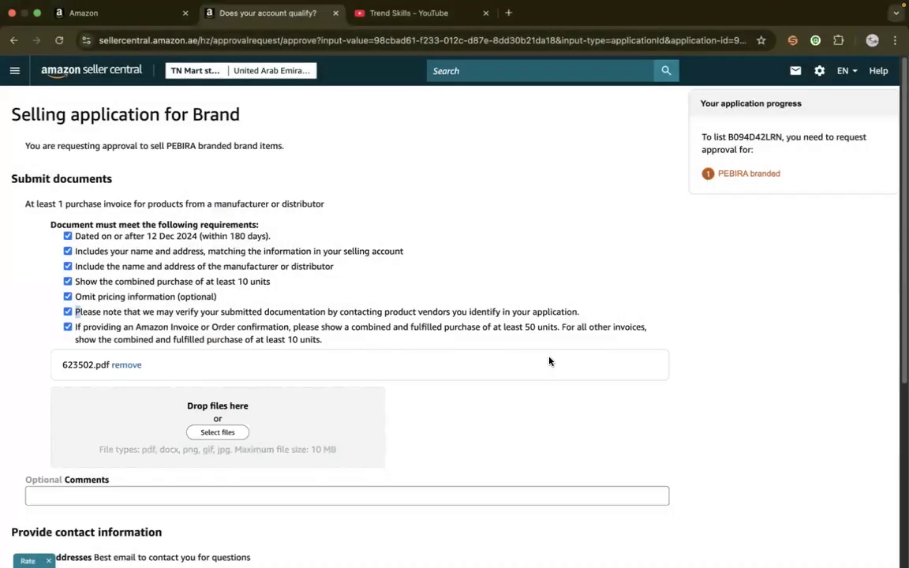
# Fill in the contact e-mail address and phone number from the saved browser details
pyautogui.scroll(-5, 876, 355)
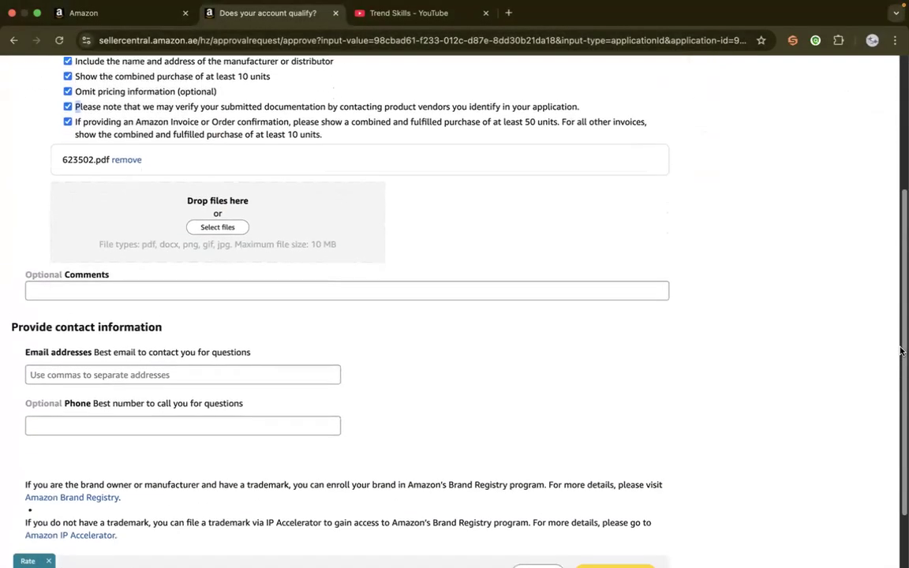
pyautogui.click(152, 325)
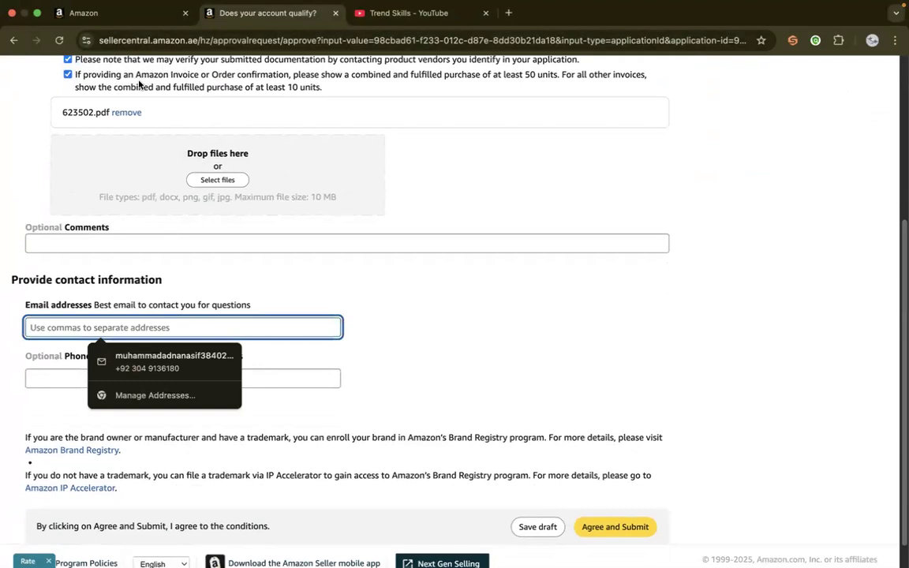
pyautogui.click(175, 359)
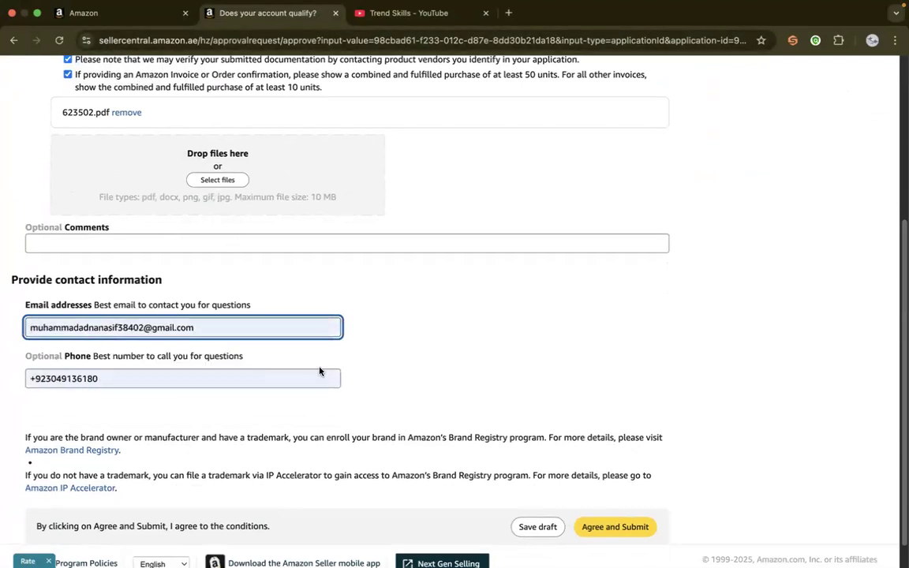
# Clear the optional contact phone number and submit the PEBIRA brand selling application
pyautogui.click(182, 381)
pyautogui.doubleClick(183, 383)
pyautogui.press('BackSpace')
pyautogui.click(432, 317)
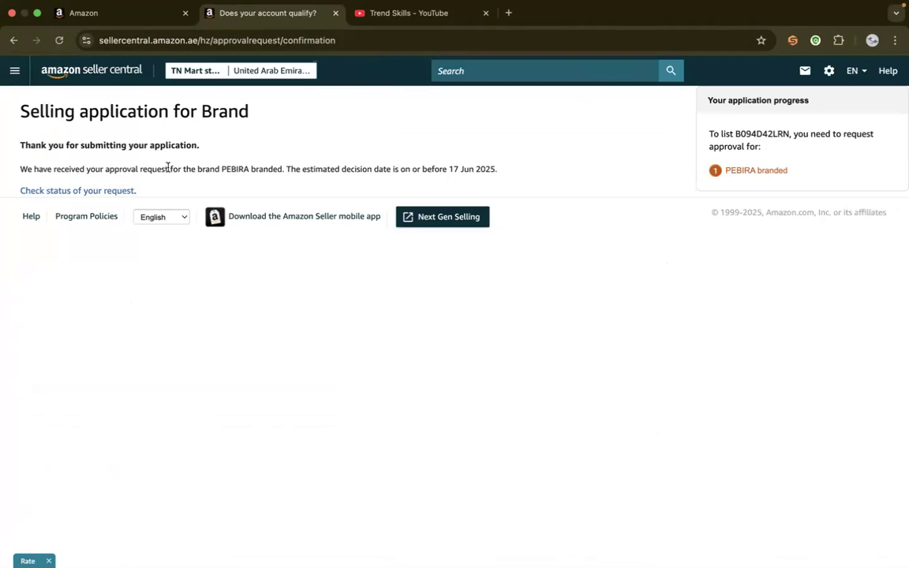
# Check the status of the submitted PEBIRA request and refresh the list of selling applications
pyautogui.click(99, 195)
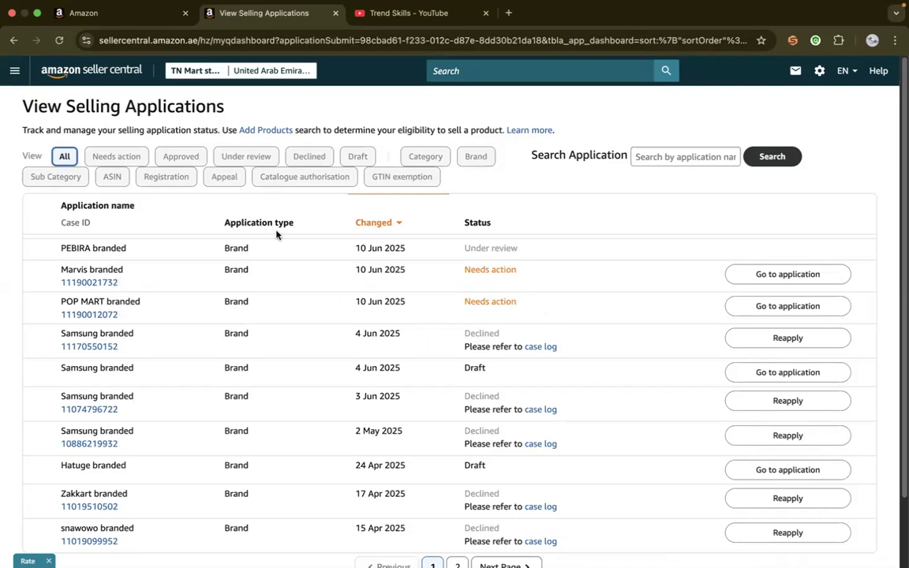
pyautogui.click(60, 41)
# Search Amazon.ae for "generic" and open the disposable plastic table cover (100x120cm) from the results
pyautogui.click(78, 14)
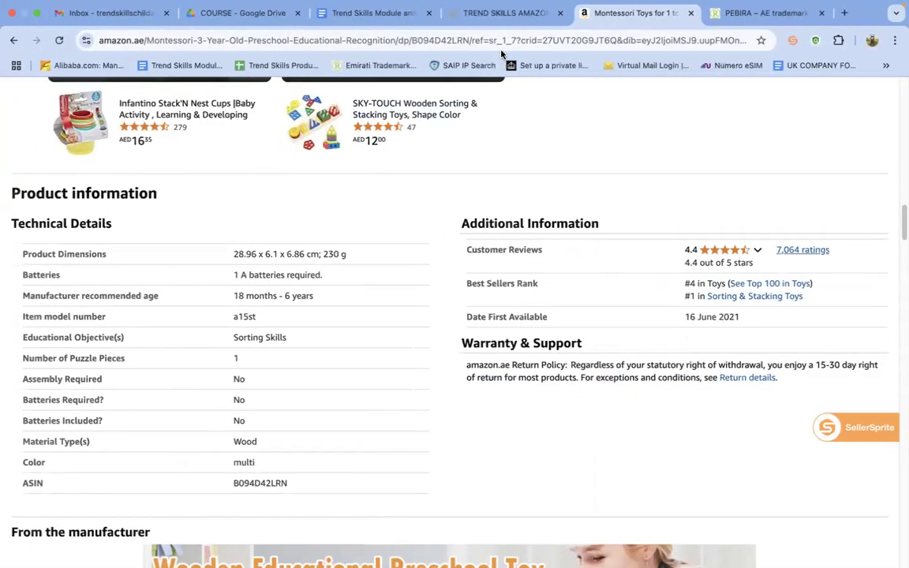
pyautogui.moveTo(904, 217); pyautogui.dragTo(900, 60)
pyautogui.click(300, 94)
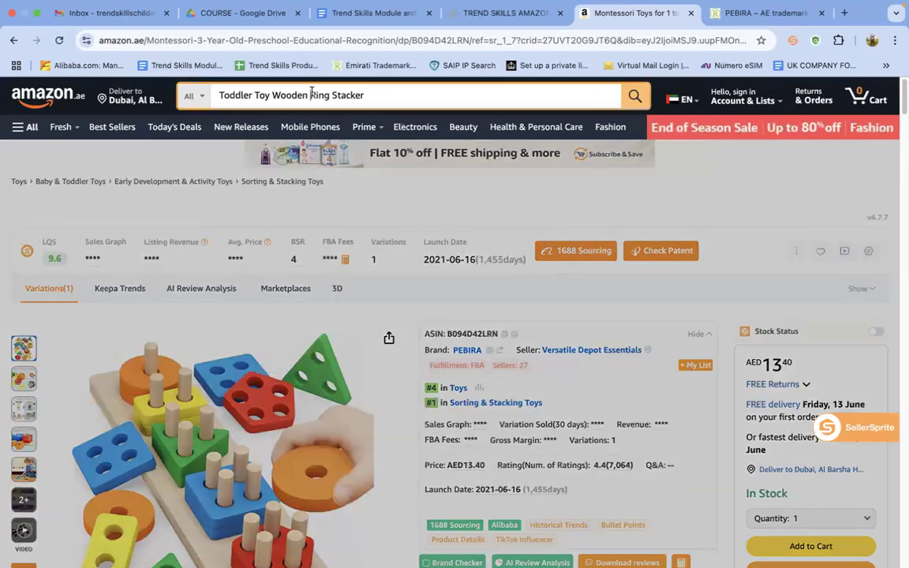
pyautogui.tripleClick(312, 93)
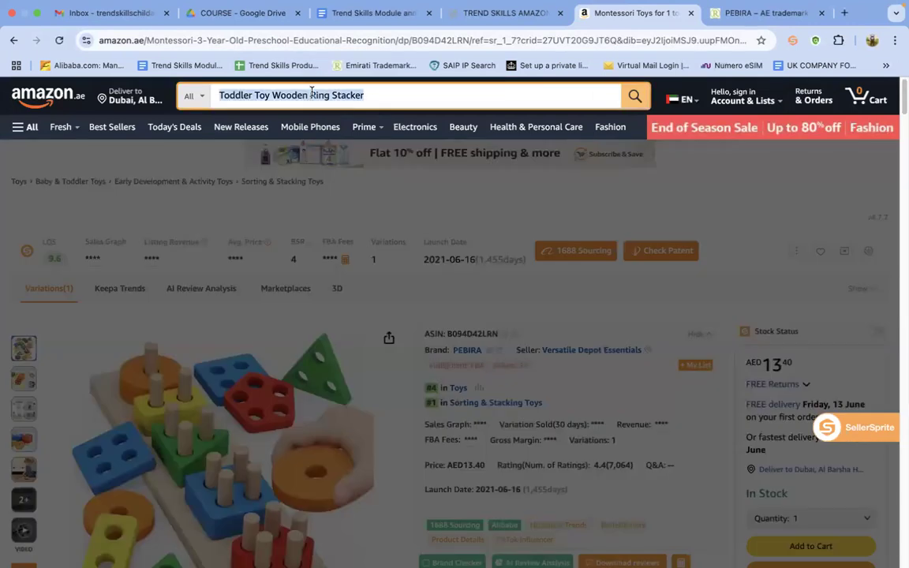
pyautogui.press('BackSpace')
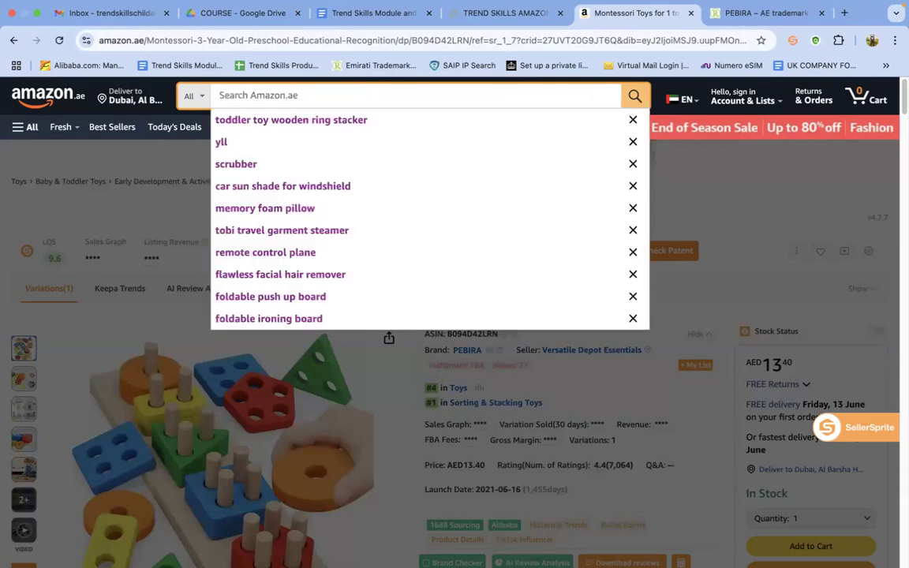
pyautogui.write('generi')
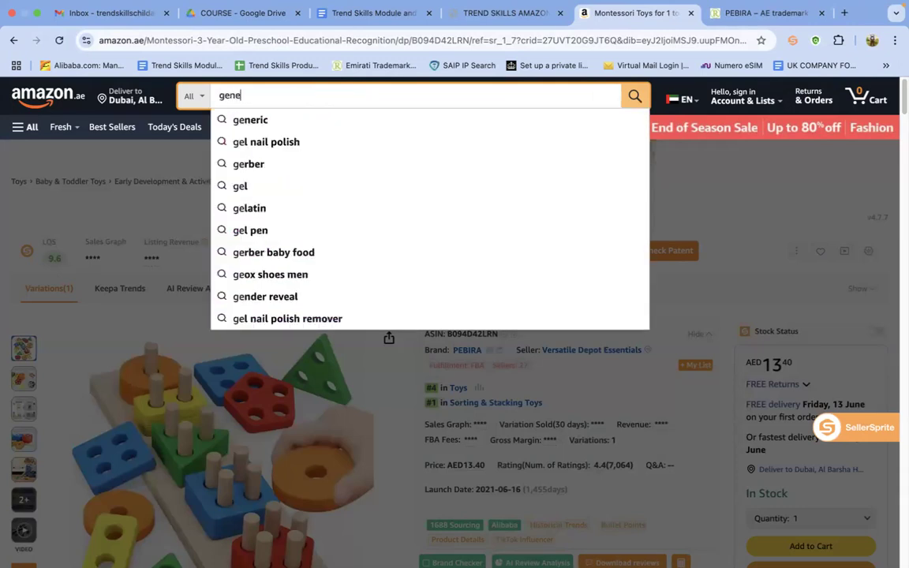
pyautogui.click(290, 119)
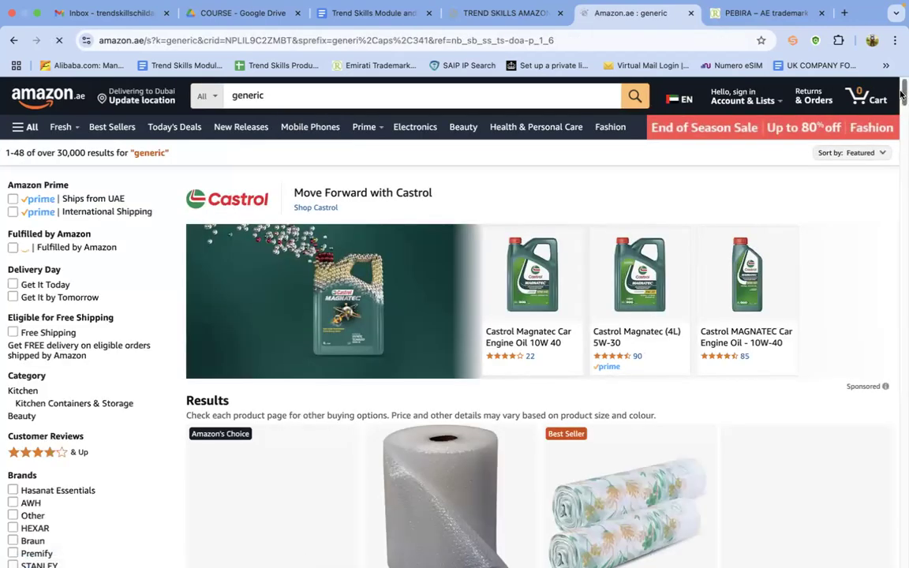
pyautogui.scroll(-5, 903, 112)
pyautogui.scroll(-1, 903, 112)
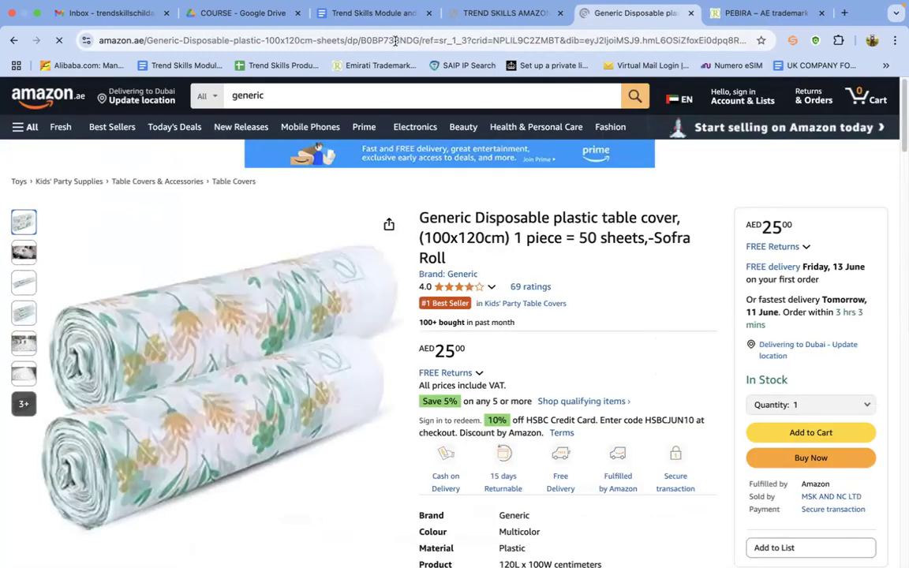
# Copy the table cover's ASIN, B0BP738NDG, from its page address and search for it in Seller Central's product search
pyautogui.doubleClick(441, 40)
pyautogui.rightClick(442, 40)
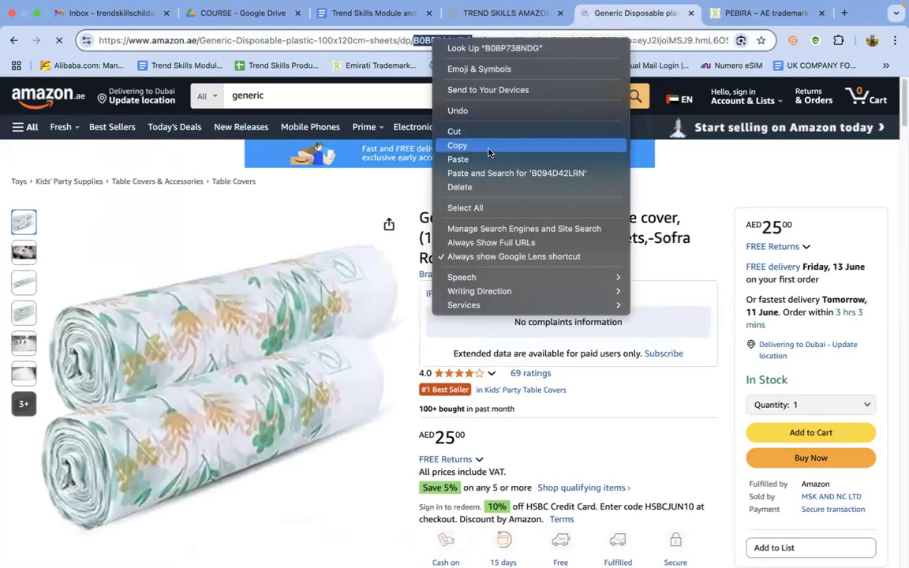
pyautogui.click(487, 145)
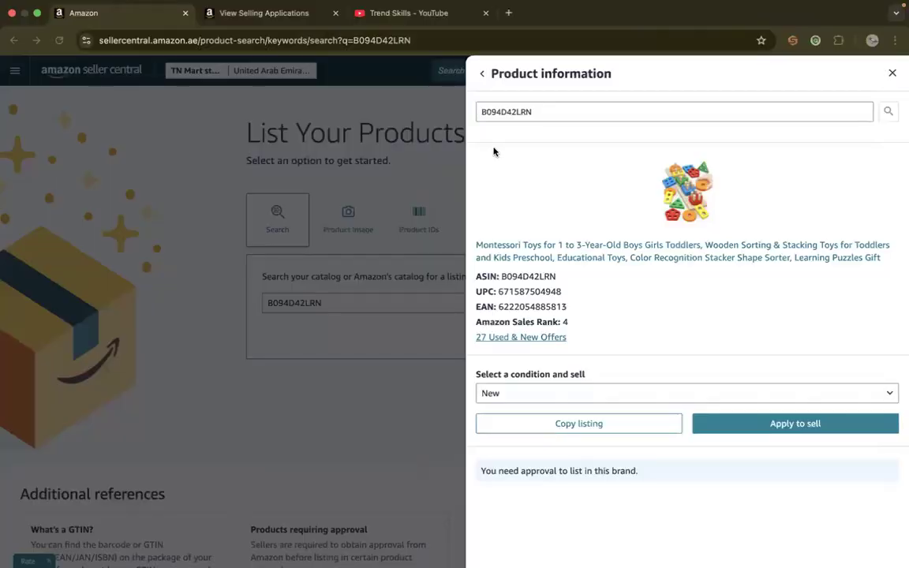
pyautogui.doubleClick(554, 116)
pyautogui.press('super+v')
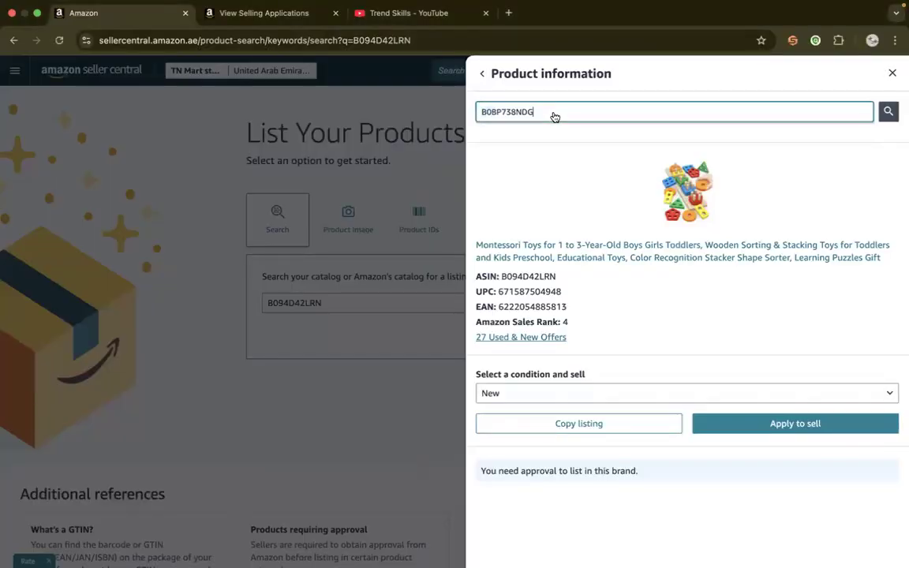
pyautogui.press('Return')
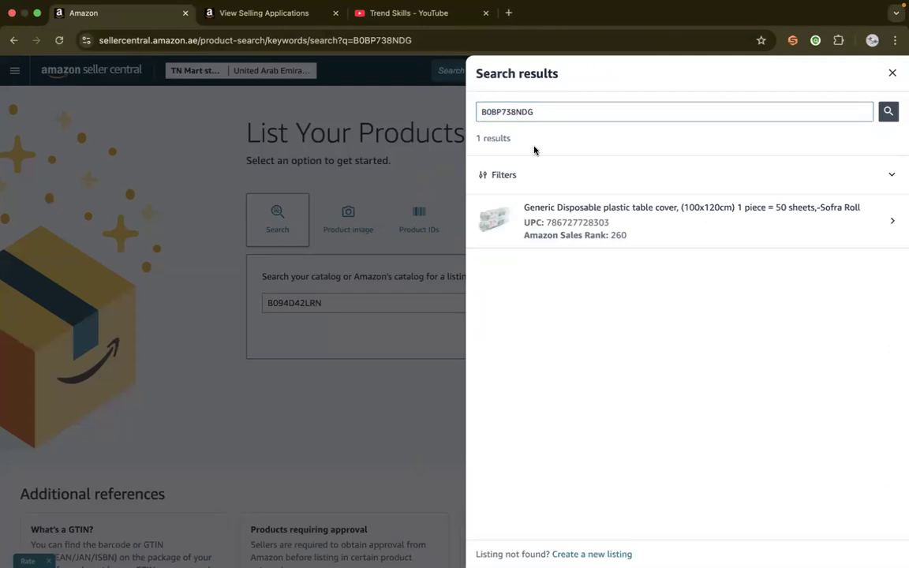
# Open the generic table cover's product information, set the condition to New and try to sell this product
pyautogui.click(612, 218)
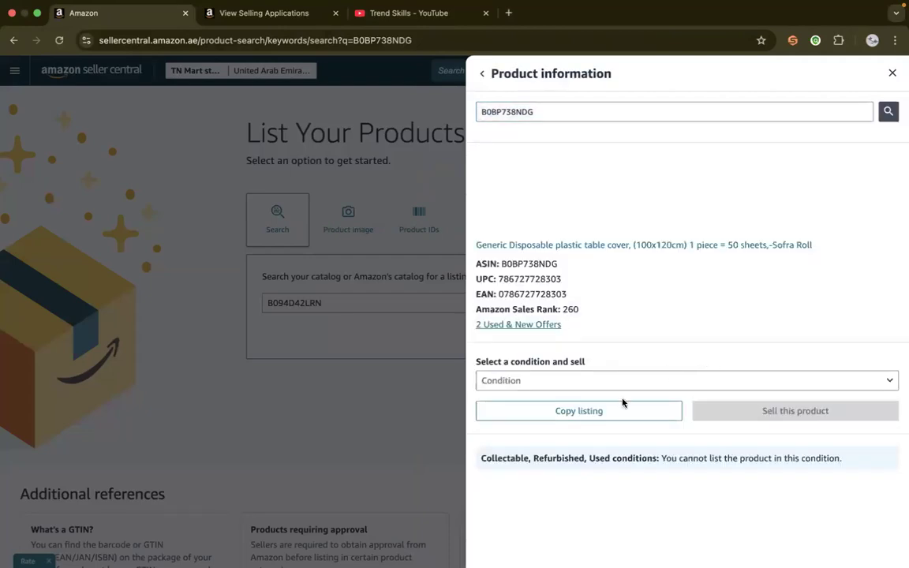
pyautogui.click(619, 387)
pyautogui.click(584, 401)
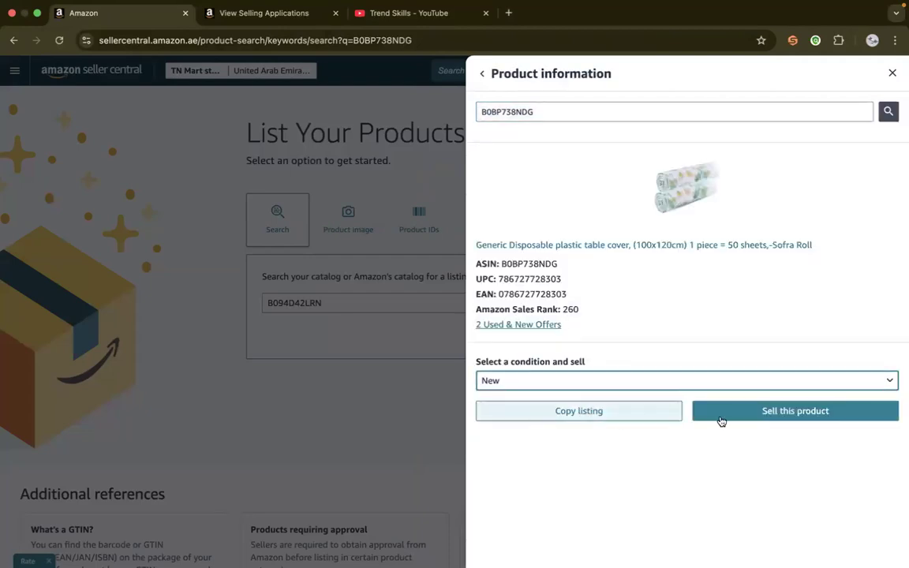
pyautogui.click(785, 412)
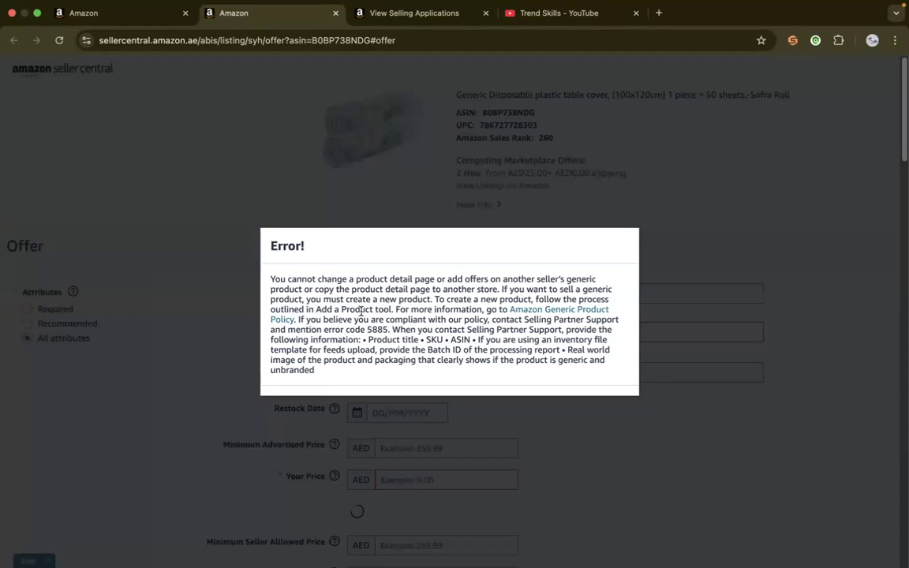
# Examine the error message about selling another seller's generic product and close the table cover's offer page
pyautogui.moveTo(367, 328); pyautogui.dragTo(389, 328)
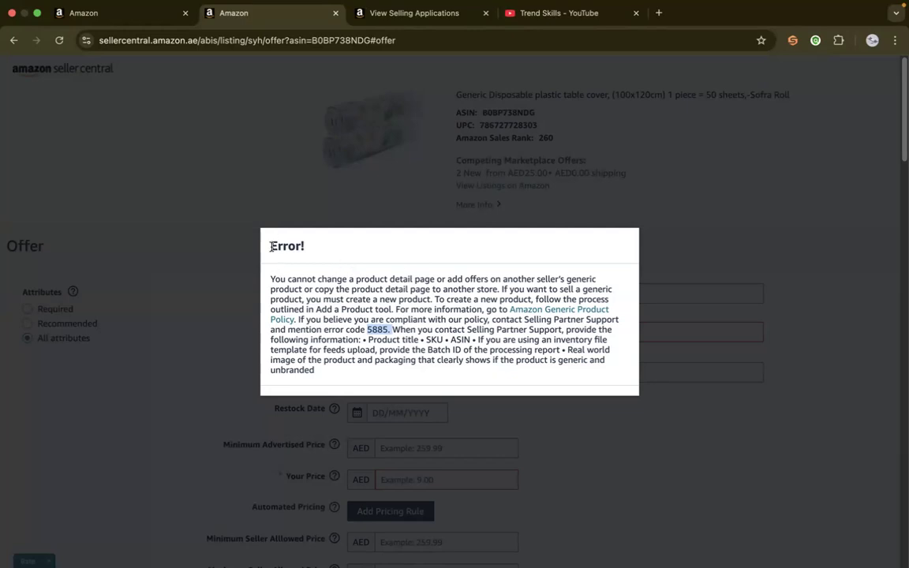
pyautogui.moveTo(271, 246); pyautogui.dragTo(315, 371)
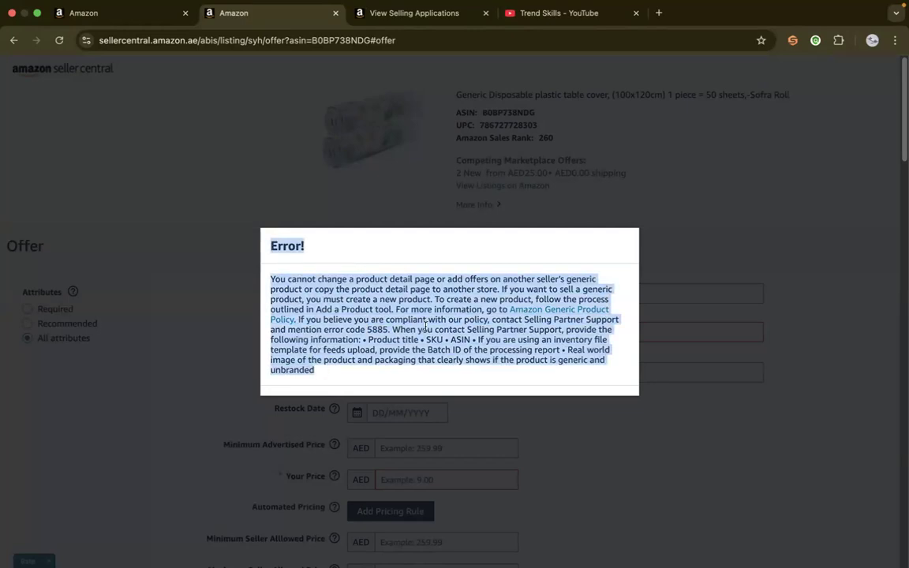
pyautogui.doubleClick(727, 226)
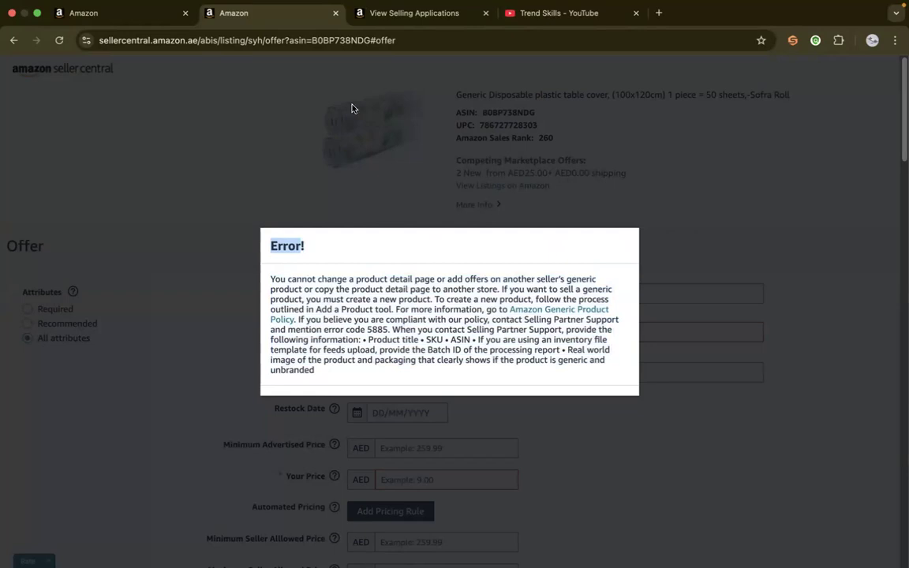
pyautogui.click(334, 13)
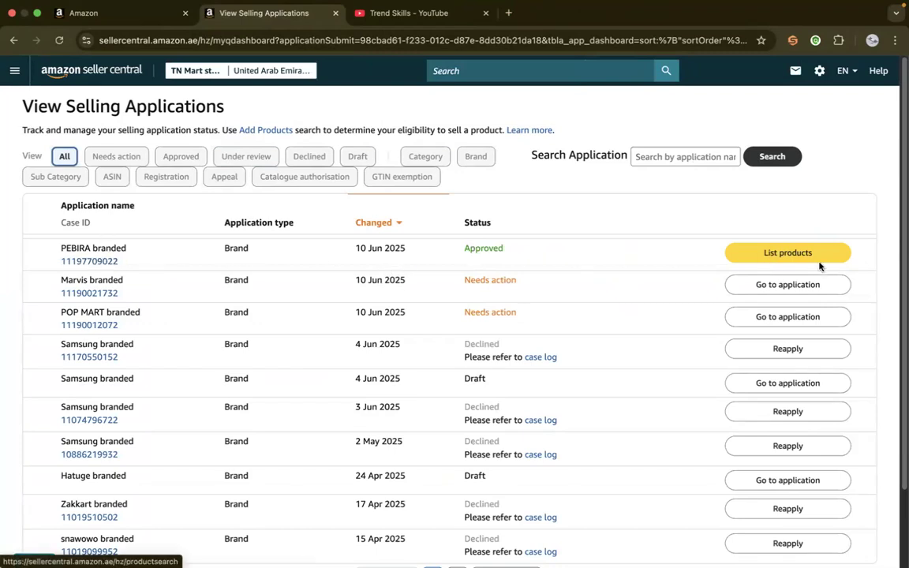
# Start listing products for the PEBIRA brand and copy the ASIN B094D42LRN from the Montessori toy's Amazon.ae page
pyautogui.click(778, 254)
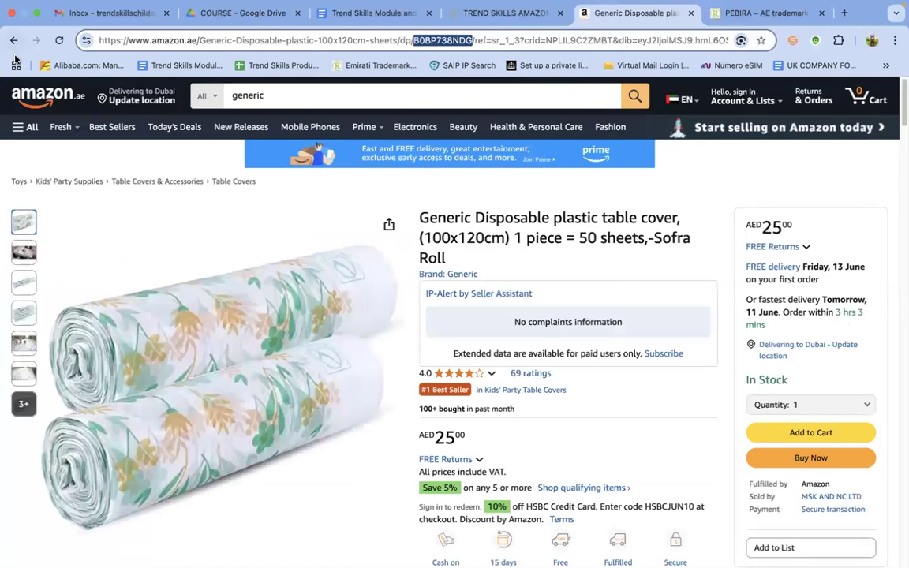
pyautogui.click(12, 44)
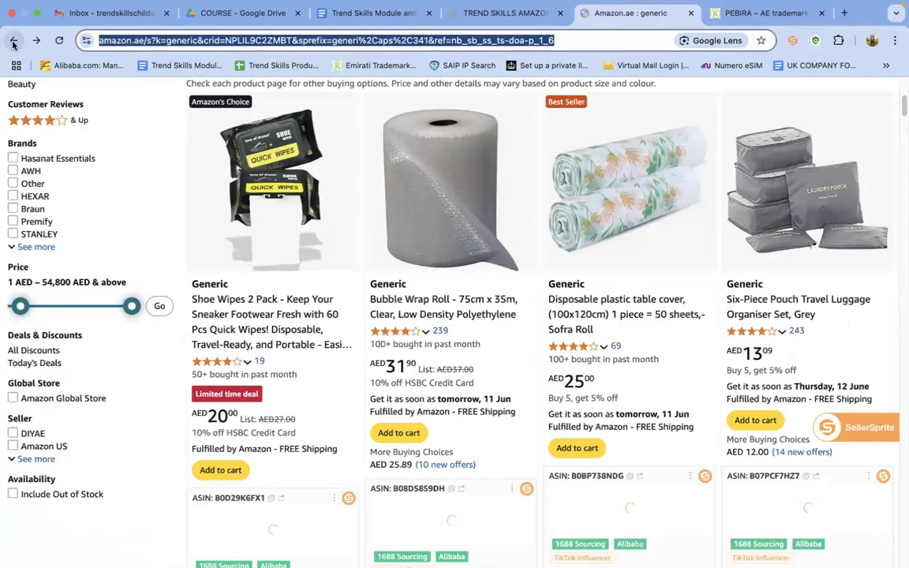
pyautogui.click(12, 42)
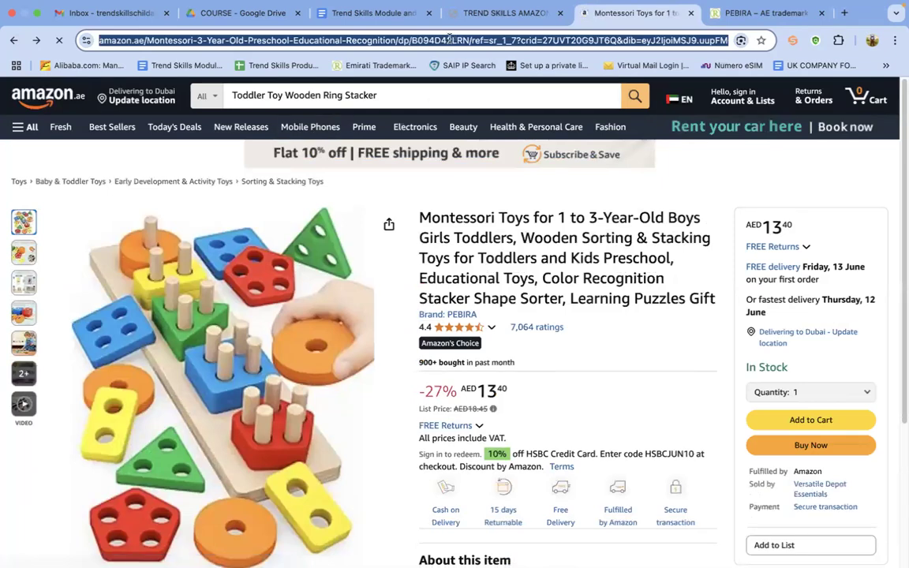
pyautogui.doubleClick(451, 43)
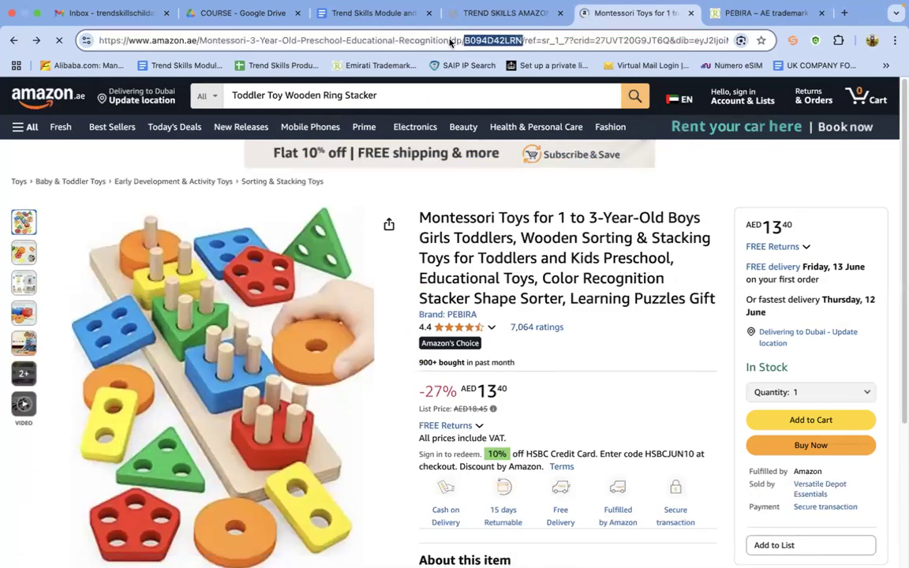
pyautogui.rightClick(451, 42)
pyautogui.click(531, 147)
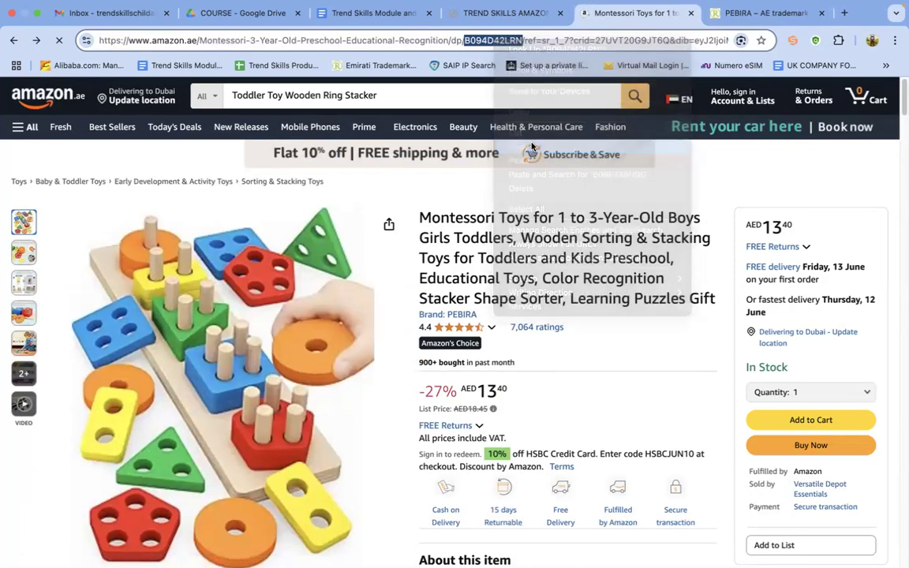
# Search the Seller Central catalog for the copied ASIN B094D42LRN
pyautogui.hotkey('ctrl', 'Right')
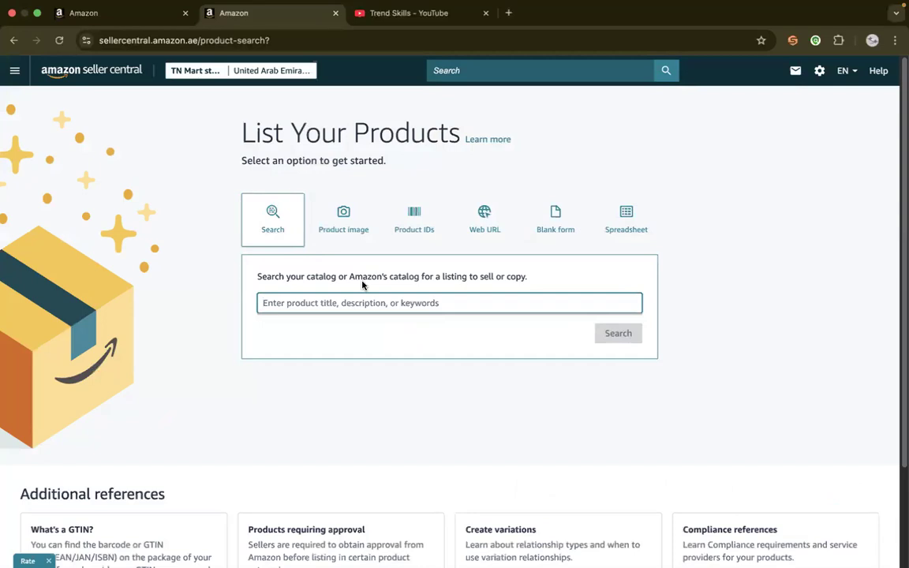
pyautogui.write('v')
pyautogui.press('BackSpace')
pyautogui.press('super+v')
pyautogui.click(613, 333)
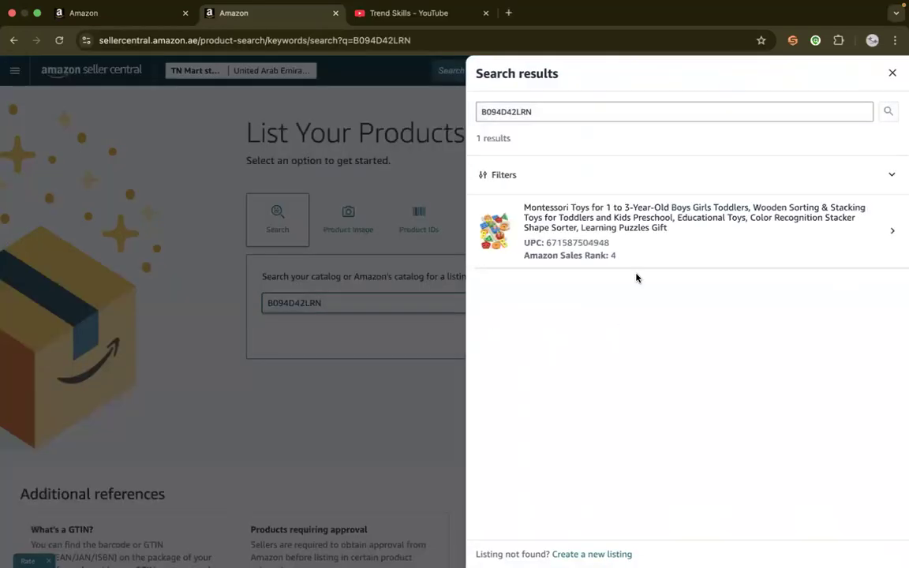
# Select the Montessori toys result, set its condition to New and open its offer form to sell this product
pyautogui.click(610, 221)
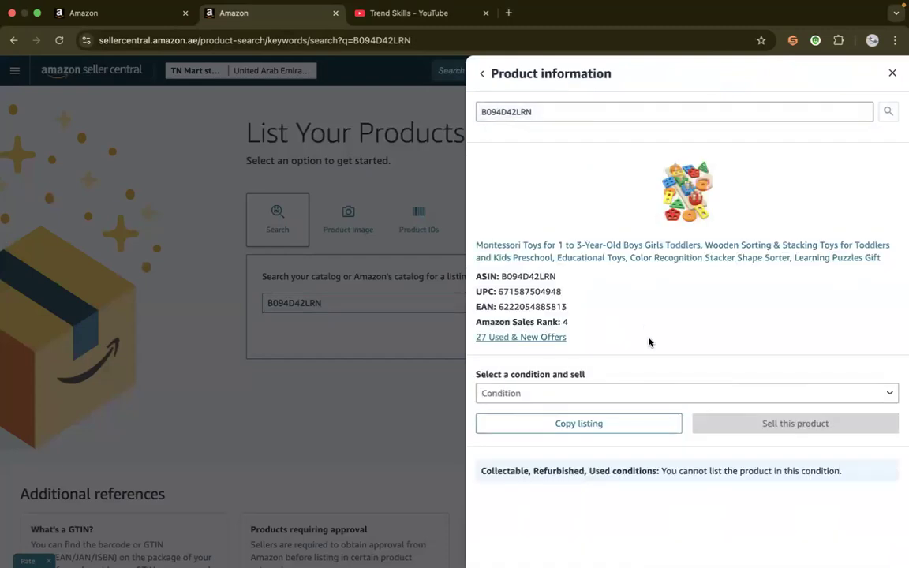
pyautogui.click(568, 392)
pyautogui.click(570, 413)
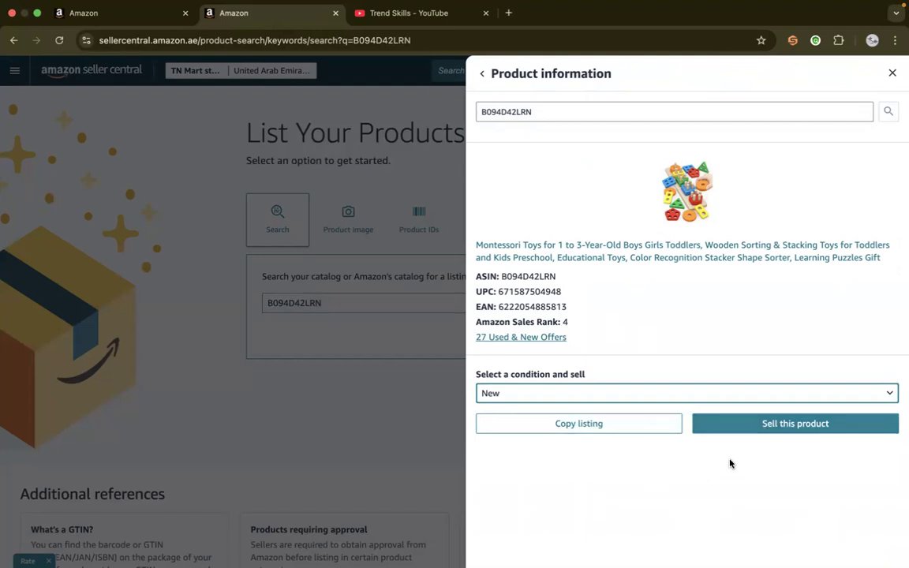
pyautogui.click(796, 424)
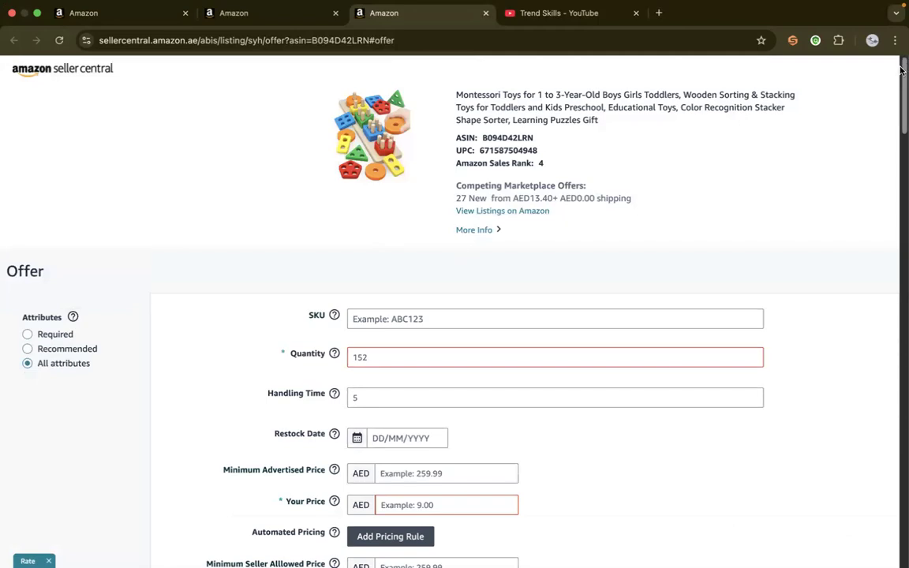
pyautogui.moveTo(901, 73); pyautogui.dragTo(860, 472)
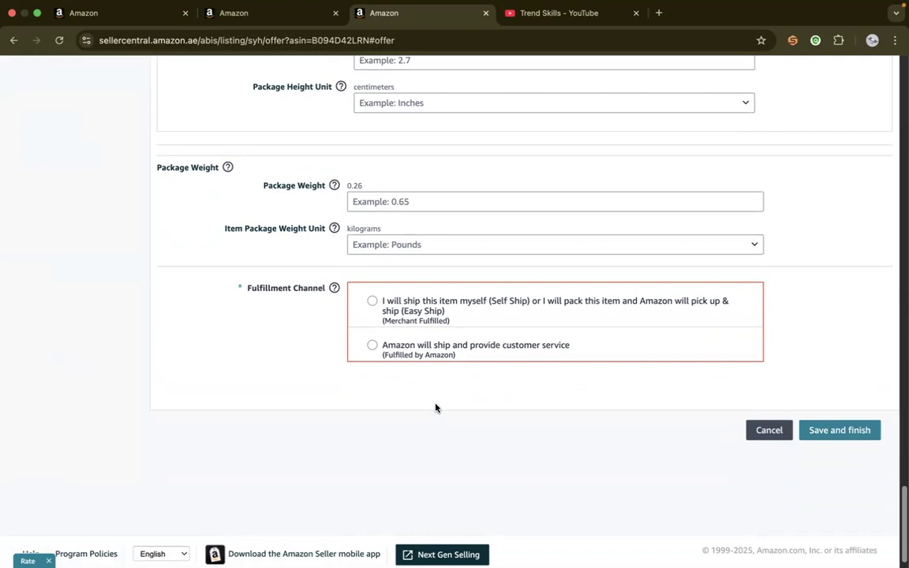
# Dismiss the table cover's product information and open the Easy Ship section of the account's shipping settings
pyautogui.click(231, 20)
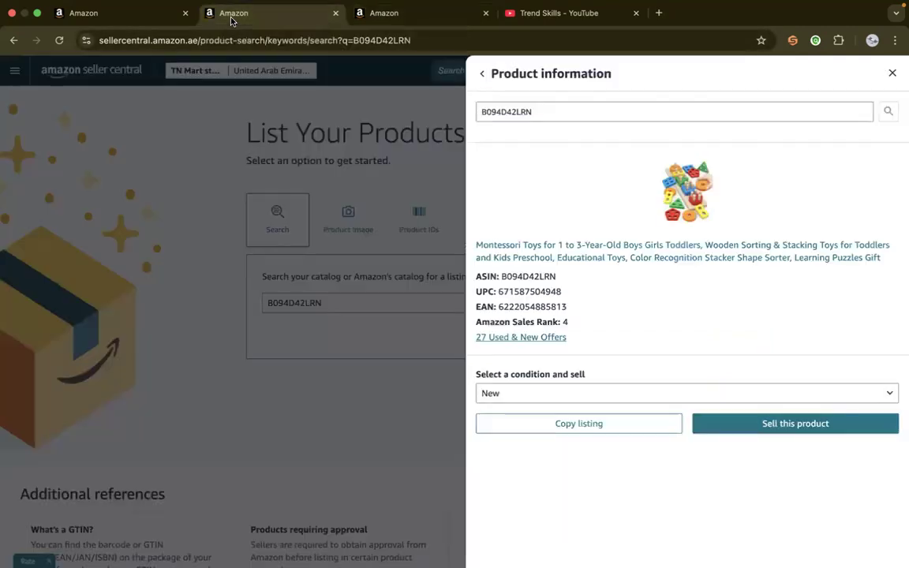
pyautogui.click(90, 13)
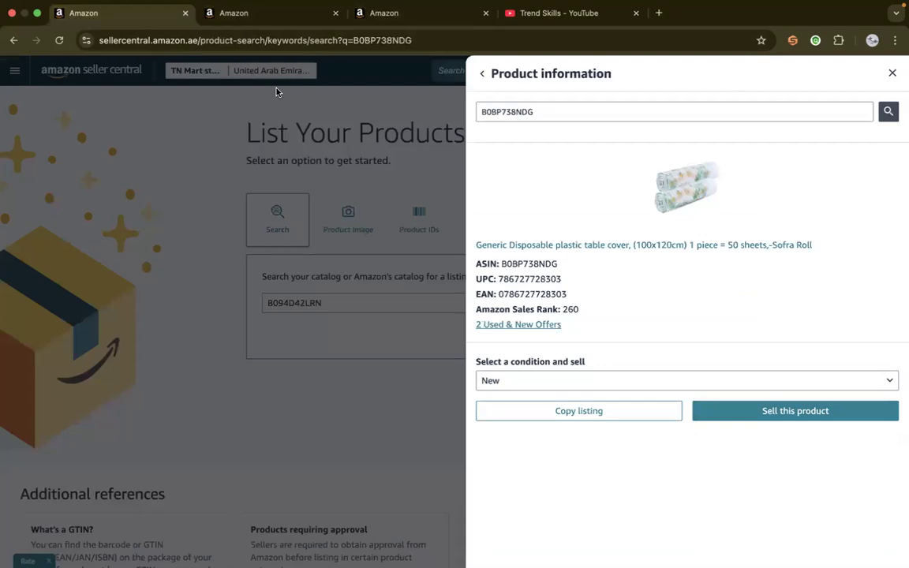
pyautogui.click(892, 73)
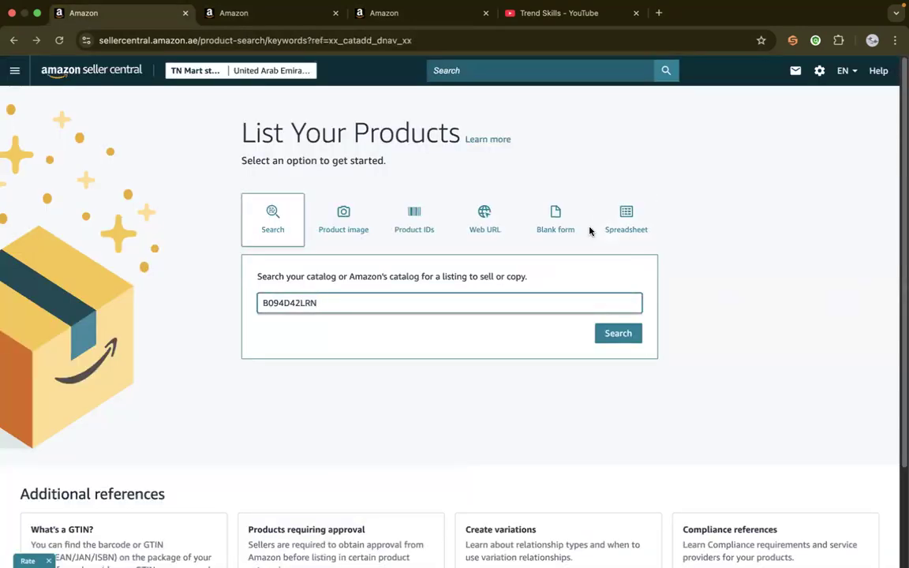
pyautogui.moveTo(823, 72)
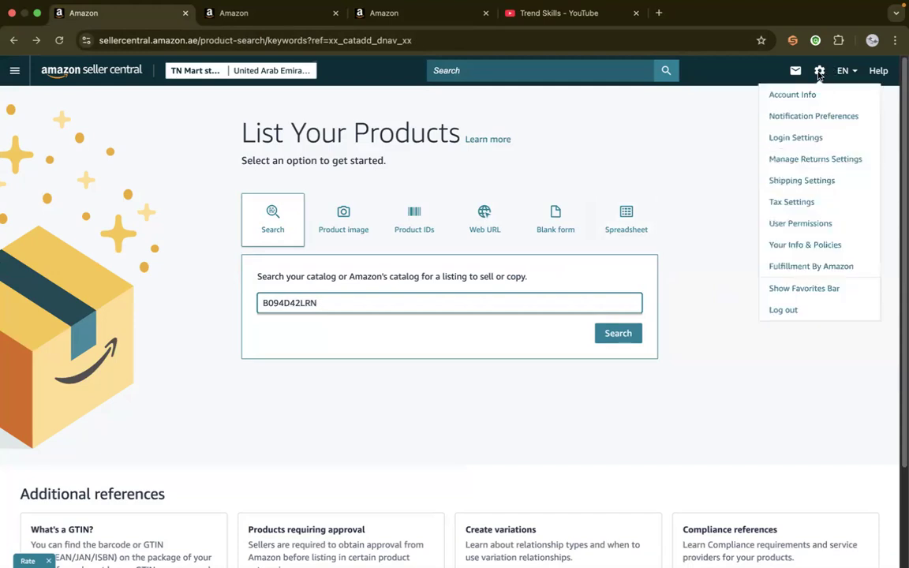
pyautogui.click(789, 183)
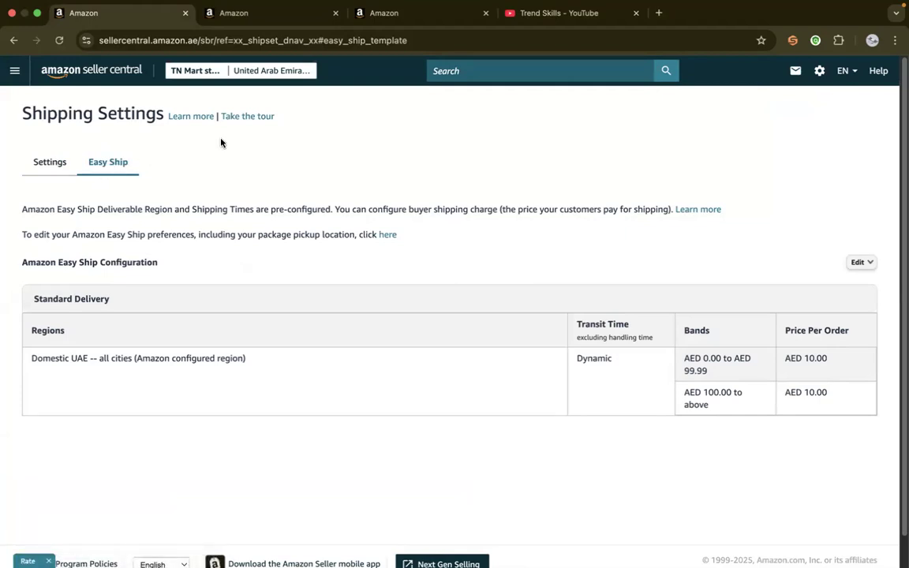
# Return to the fulfillment channel options in the Montessori toys offer form
pyautogui.click(387, 7)
pyautogui.click(311, 26)
pyautogui.click(392, 32)
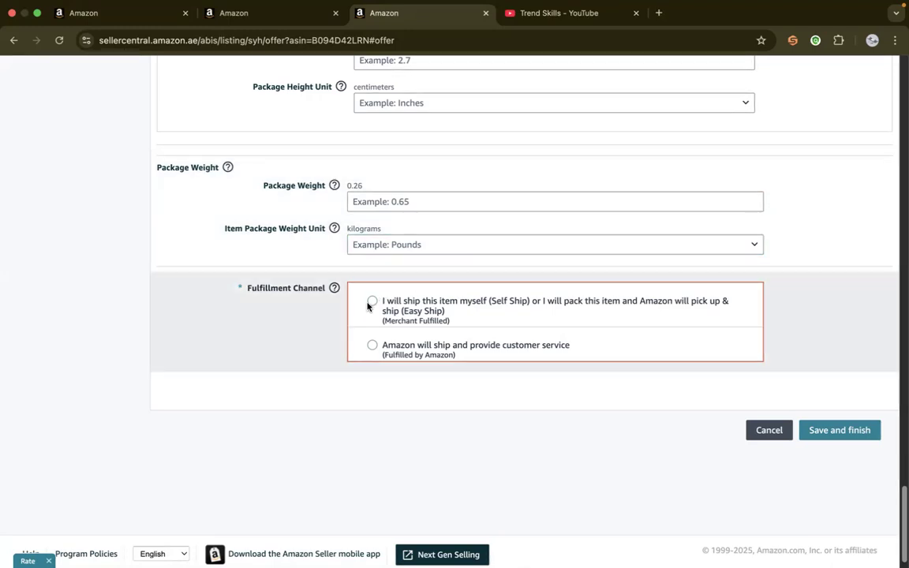
# Set the Montessori toys offer's fulfillment channel to Merchant Fulfilled (Self Ship or Easy Ship)
pyautogui.click(371, 304)
pyautogui.scroll(-1, 480, 292)
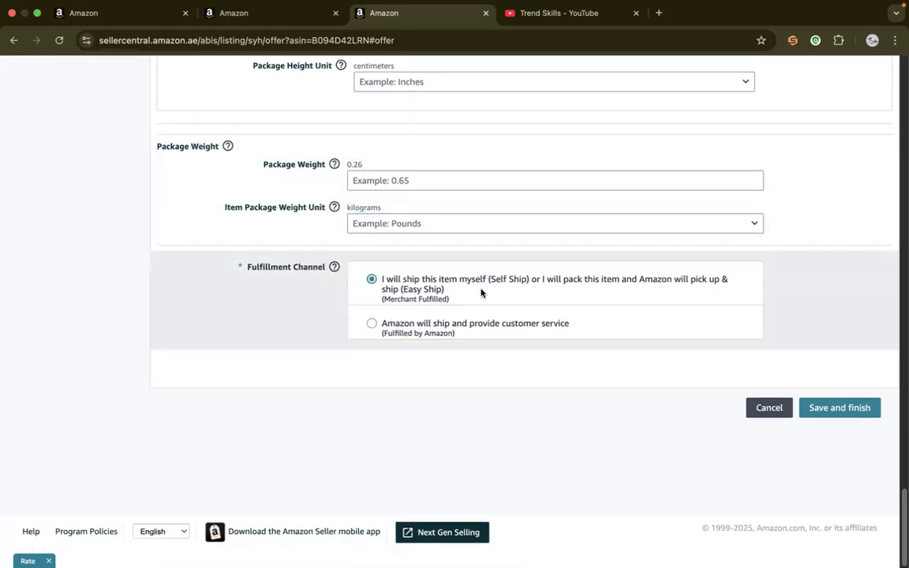
pyautogui.moveTo(903, 497); pyautogui.dragTo(901, 59)
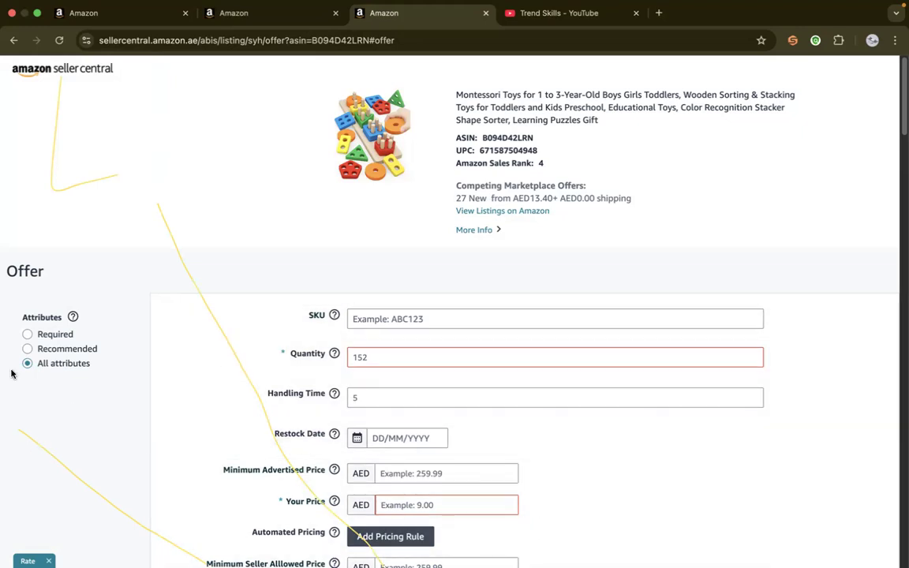
pyautogui.click(159, 207)
pyautogui.click(118, 173)
pyautogui.click(152, 529)
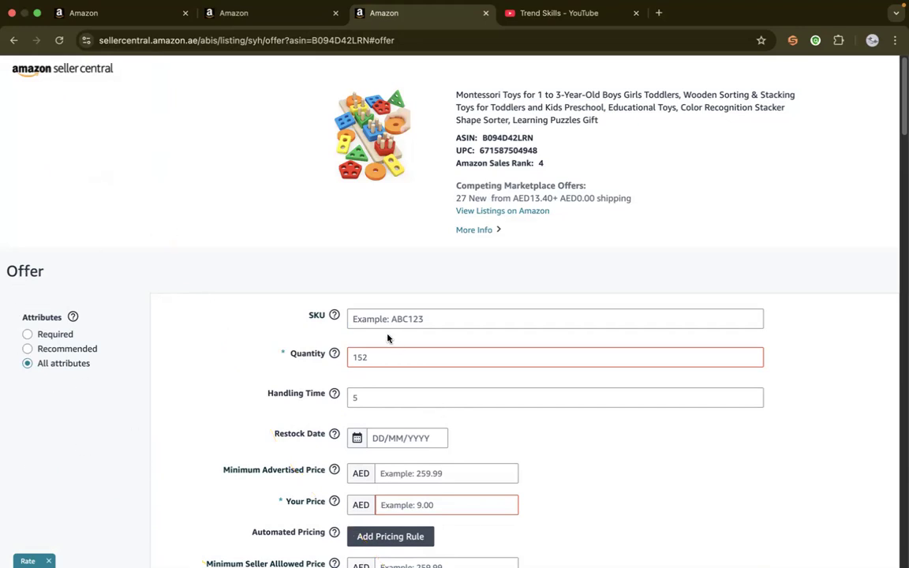
# Set the offer's SKU to Montessori Toys, copied from the first words of the product title
pyautogui.click(405, 319)
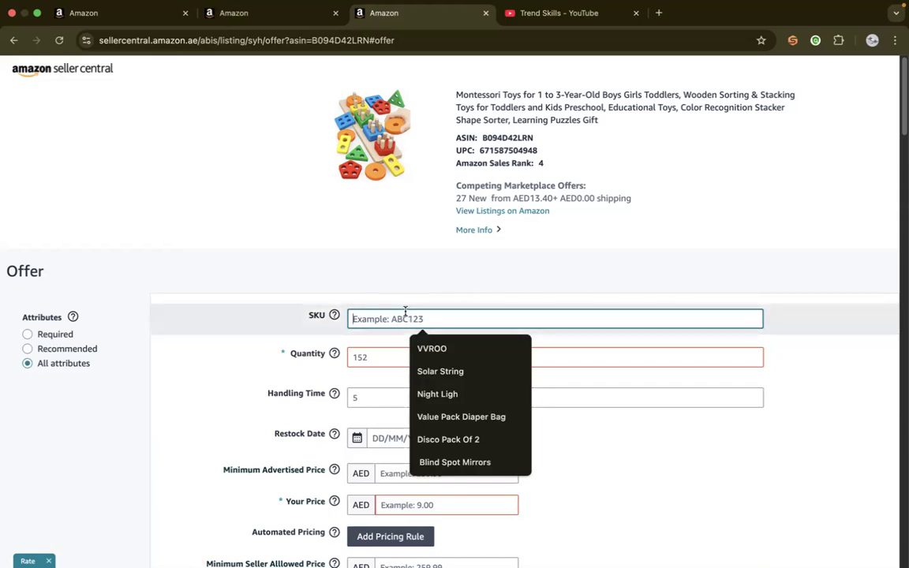
pyautogui.click(414, 261)
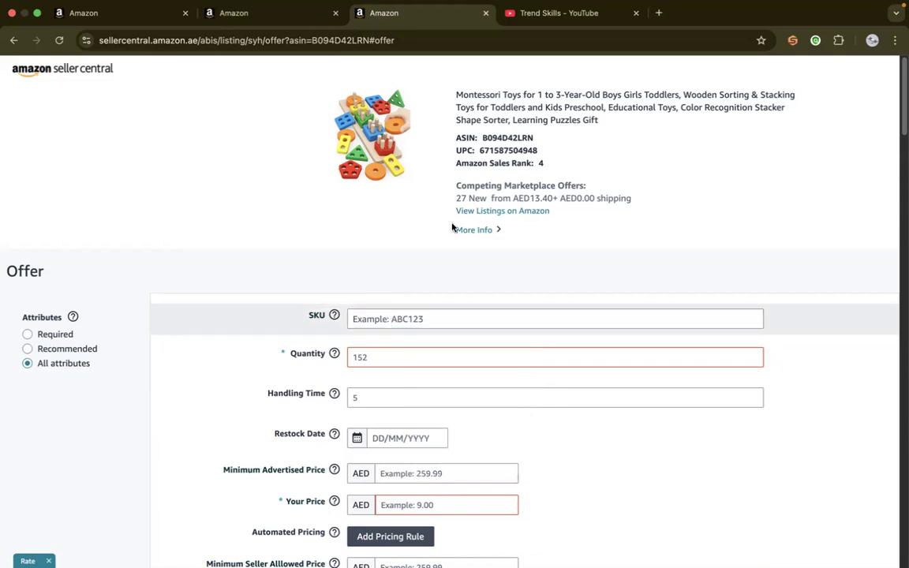
pyautogui.moveTo(455, 96); pyautogui.dragTo(522, 95)
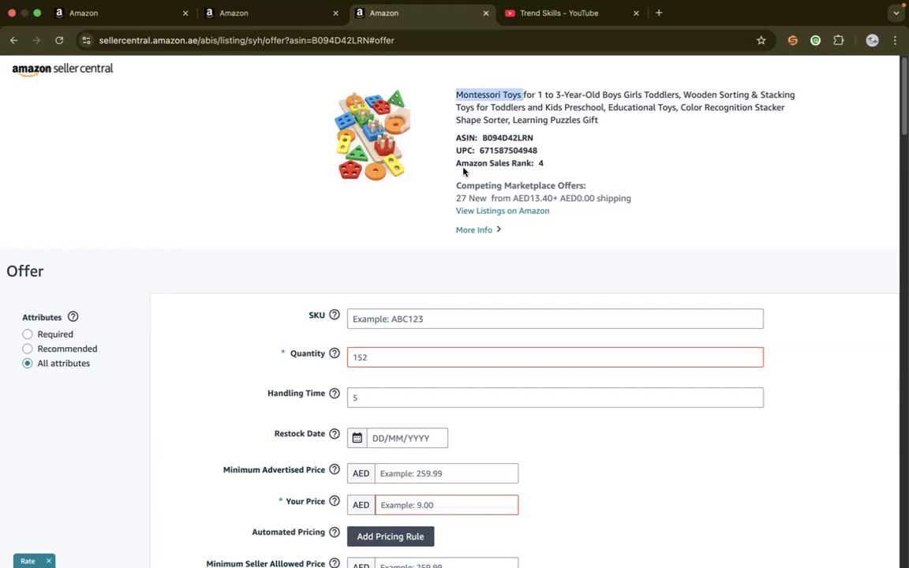
pyautogui.click(377, 319)
pyautogui.press('super+v')
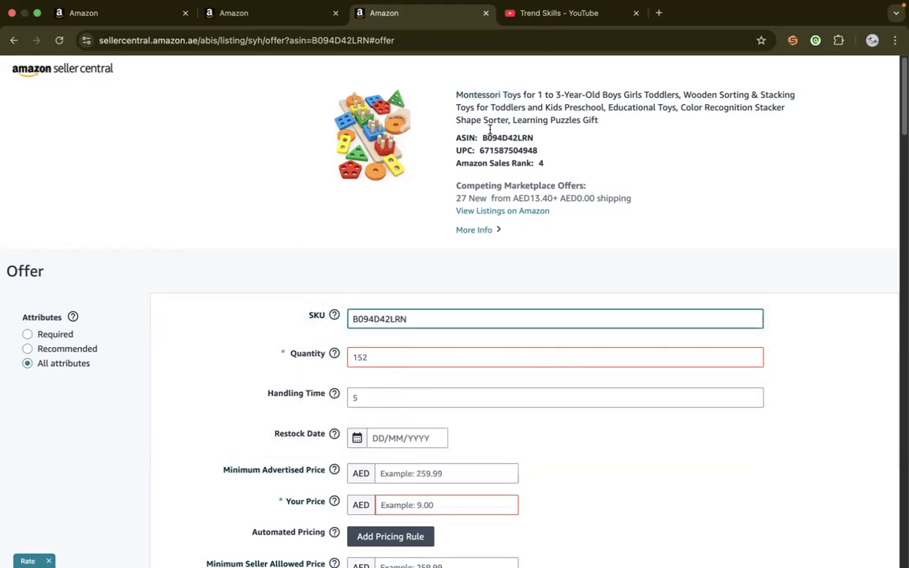
pyautogui.moveTo(456, 95)
pyautogui.mouseDown()
pyautogui.moveTo(522, 95)
pyautogui.moveTo(455, 97)
pyautogui.mouseUp()
pyautogui.press('super+c')
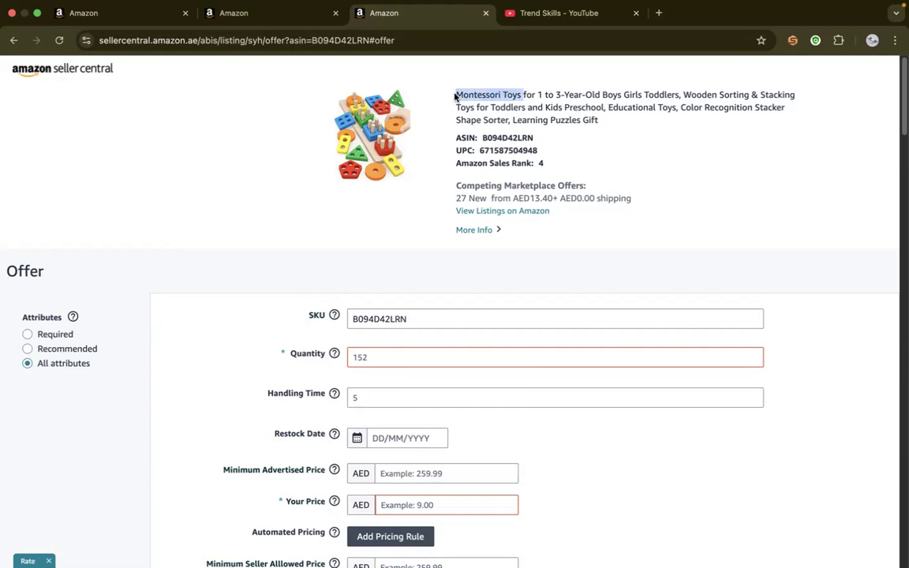
pyautogui.doubleClick(413, 320)
pyautogui.press('super+v')
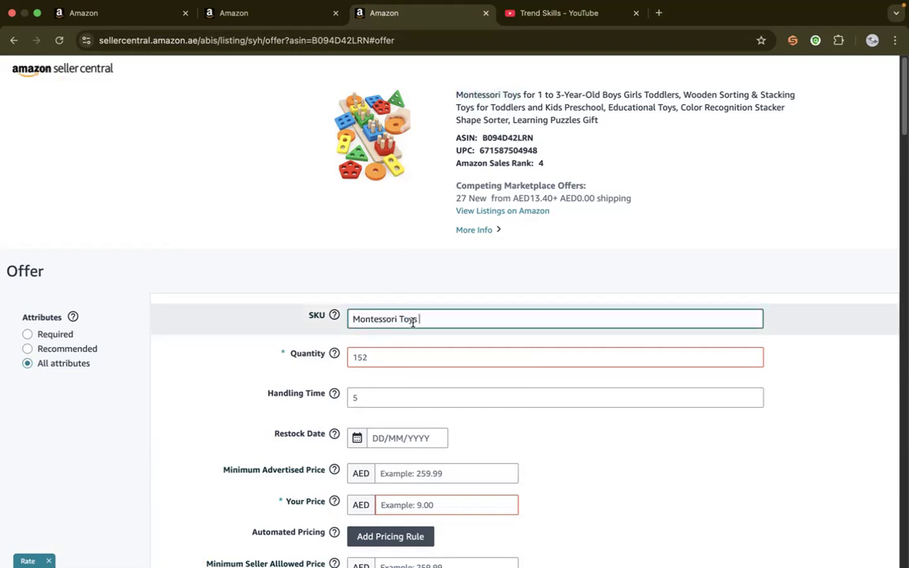
pyautogui.click(353, 252)
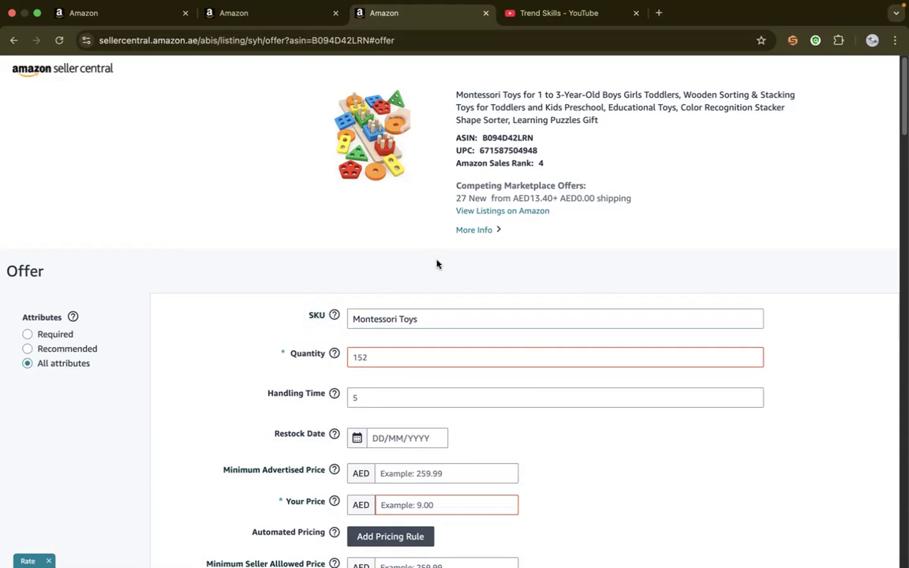
# Set the offer's quantity to 1 and its selling price to AED 25.00
pyautogui.click(371, 359)
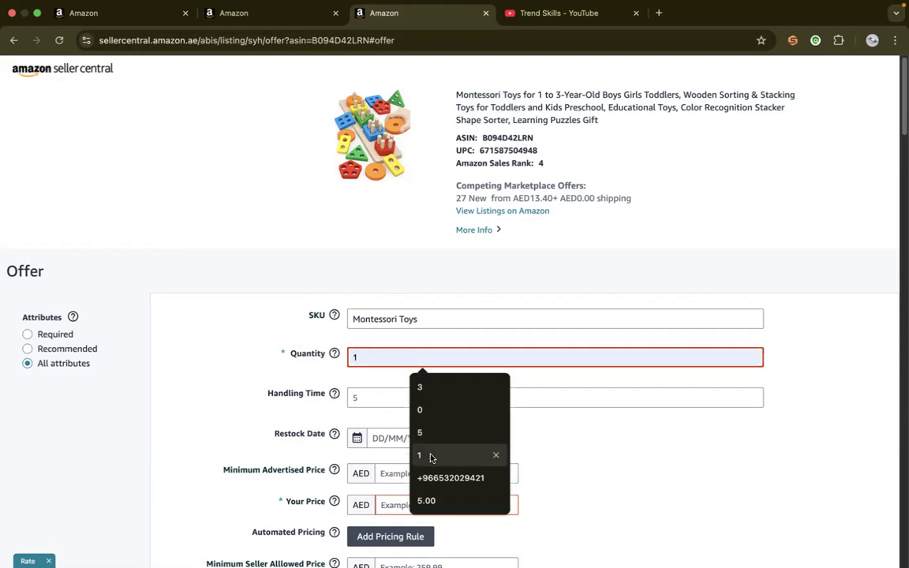
pyautogui.click(419, 455)
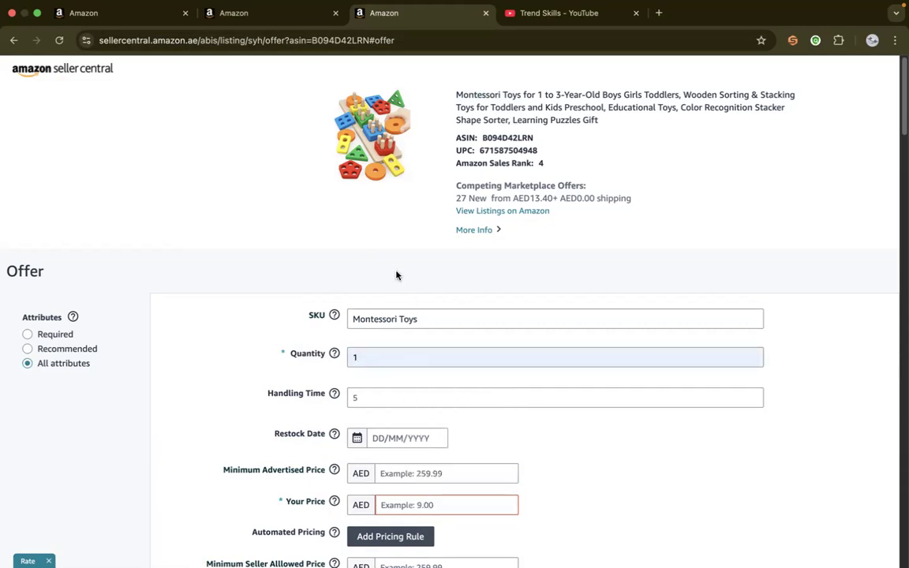
pyautogui.moveTo(901, 69); pyautogui.dragTo(901, 90)
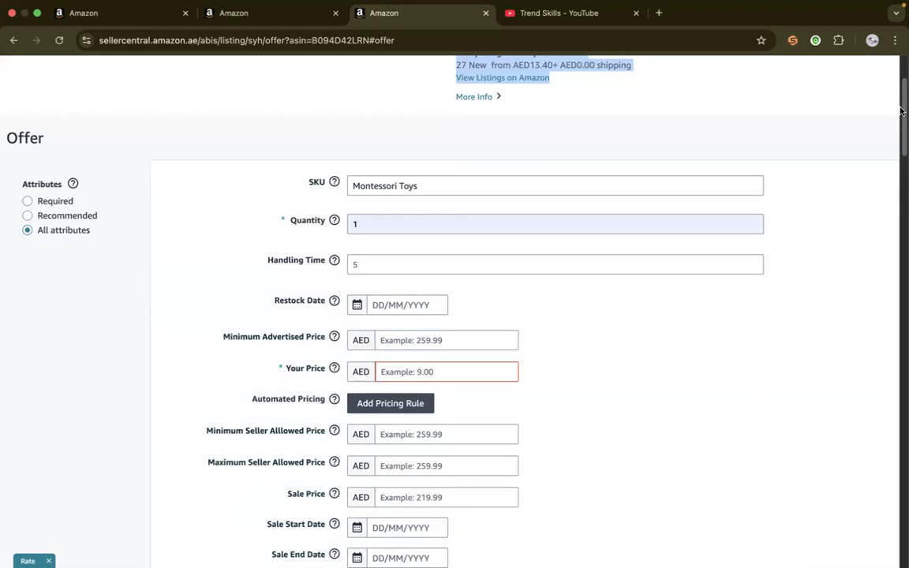
pyautogui.moveTo(901, 106); pyautogui.dragTo(902, 79)
pyautogui.click(428, 292)
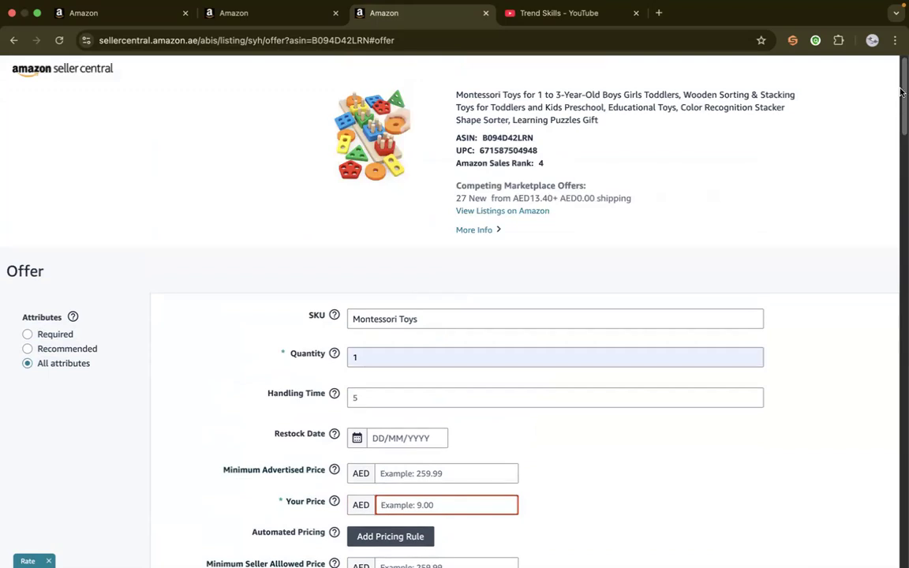
pyautogui.scroll(-3, 812, 87)
pyautogui.click(450, 271)
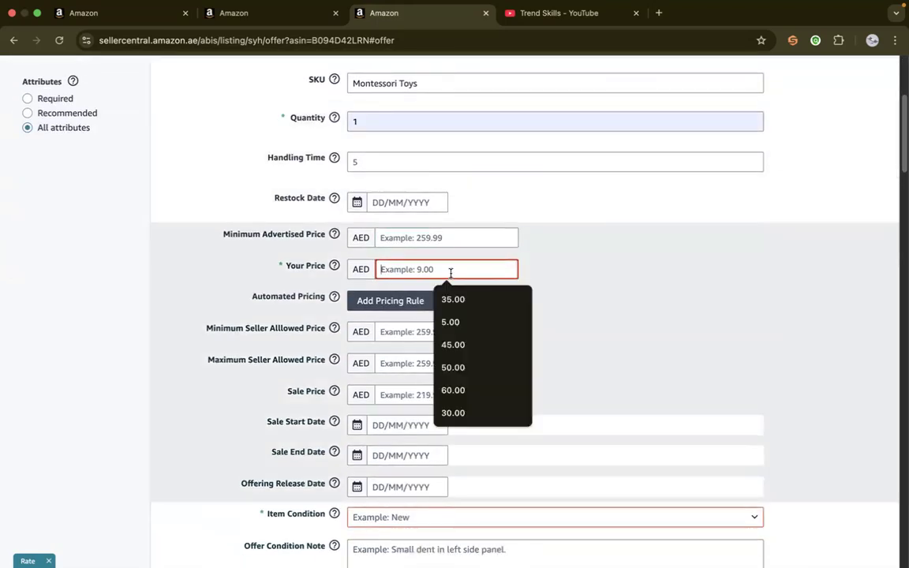
pyautogui.write('25')
pyautogui.click(471, 301)
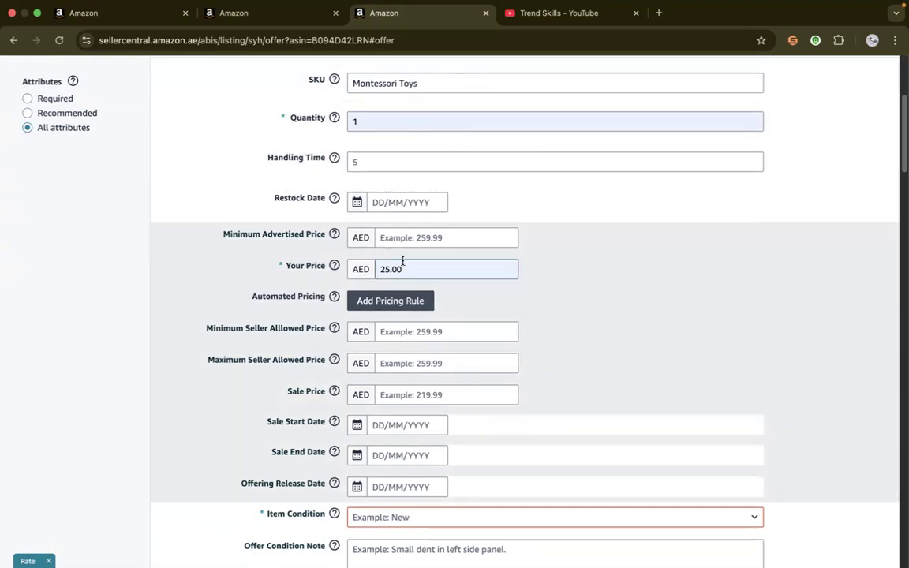
# Set the item condition to New and the maximum order quantity to 3
pyautogui.scroll(-5, 902, 146)
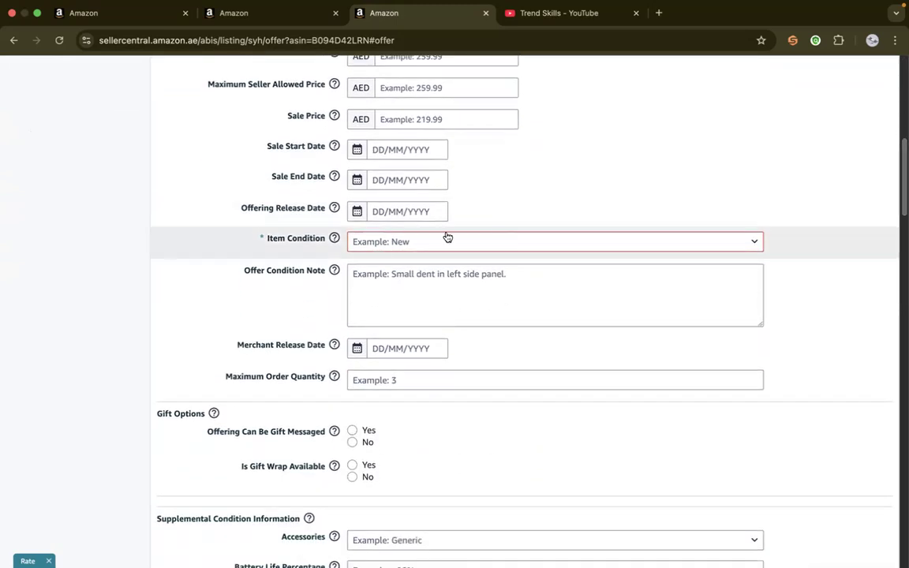
pyautogui.click(376, 248)
pyautogui.click(377, 282)
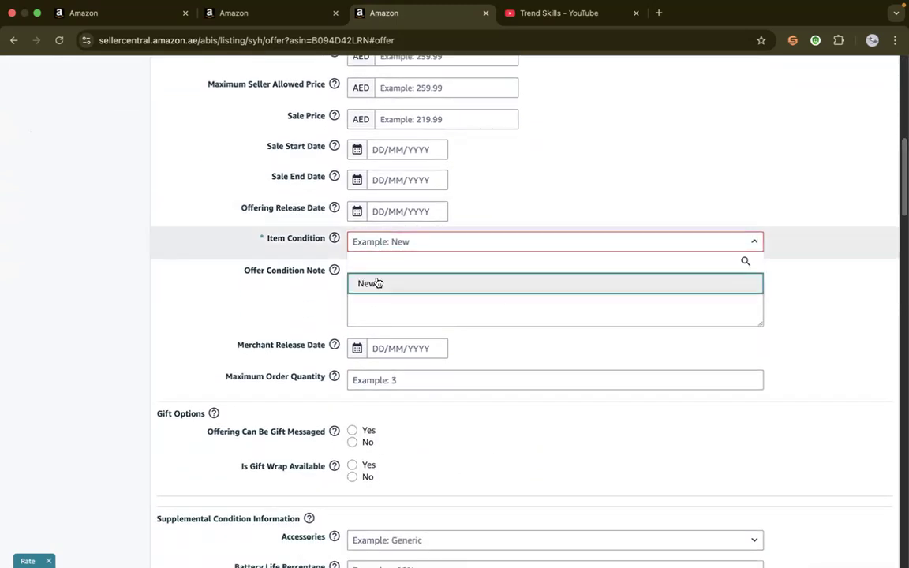
pyautogui.click(377, 281)
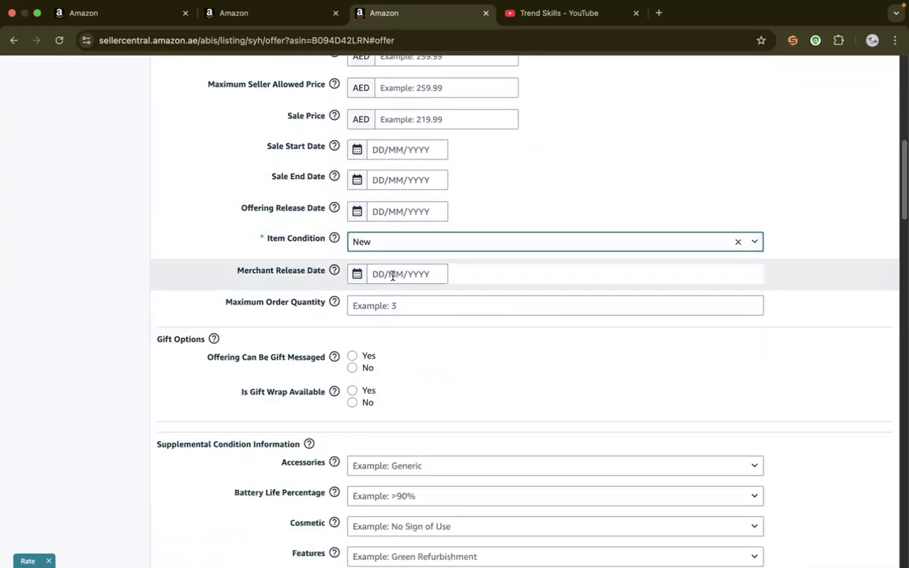
pyautogui.click(392, 302)
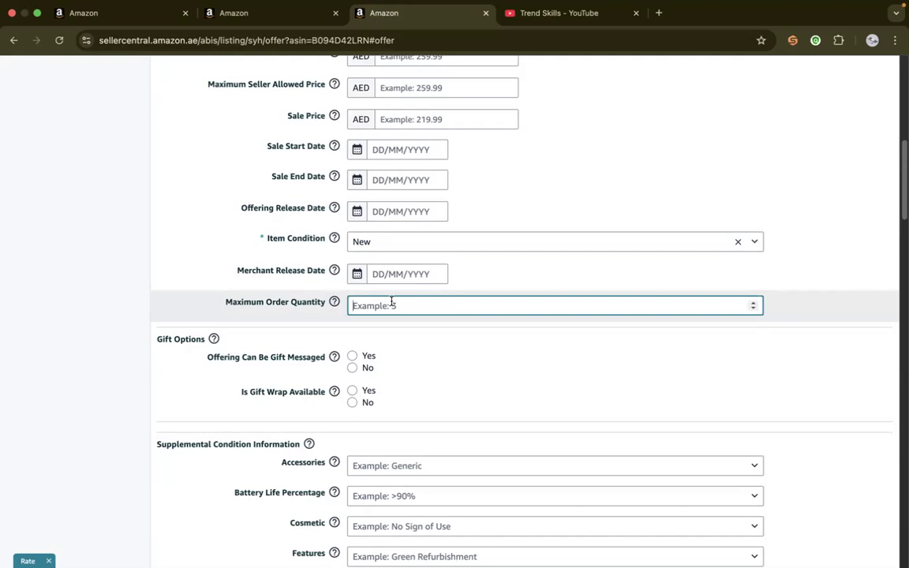
pyautogui.write('3')
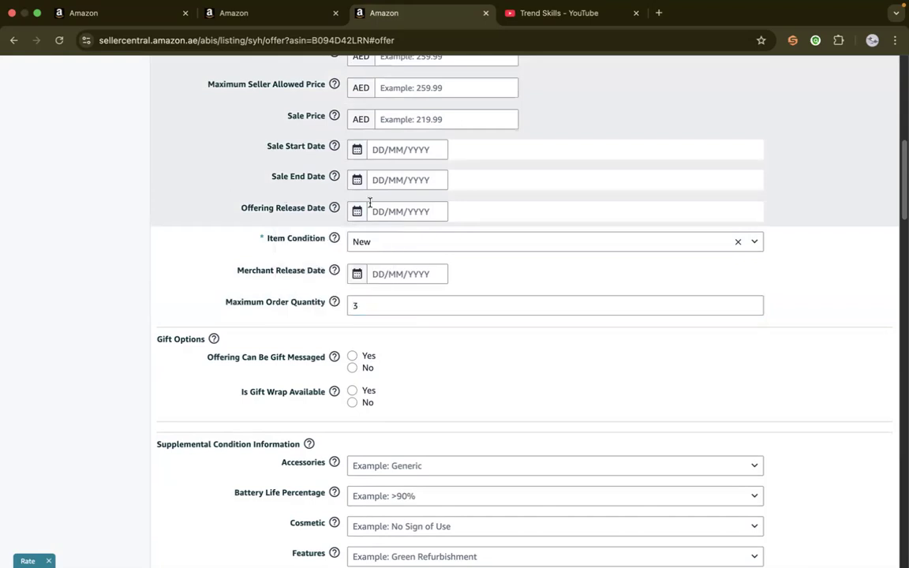
# Review the offer's price, condition and fulfillment channel, and submit the completed offer
pyautogui.scroll(1, 330, 181)
pyautogui.moveTo(902, 128); pyautogui.dragTo(902, 71)
pyautogui.click(742, 395)
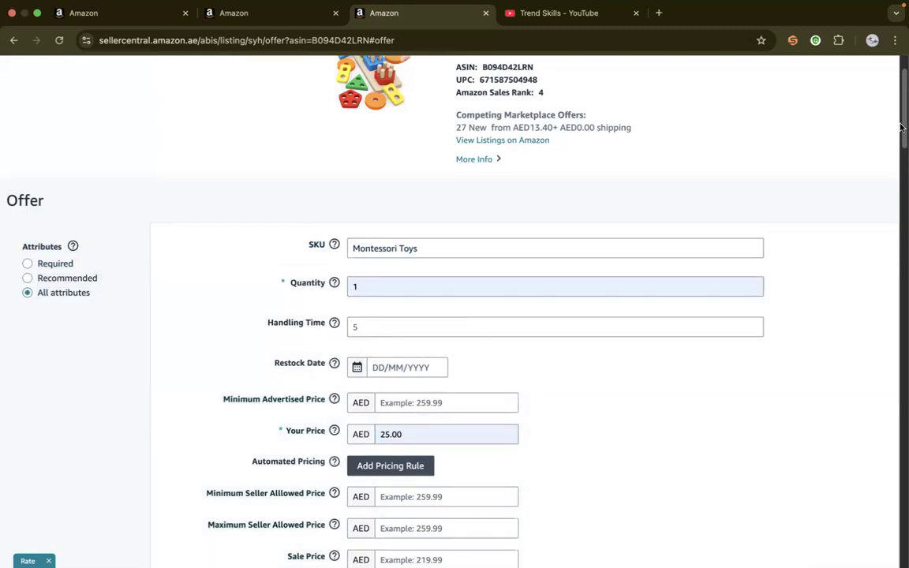
pyautogui.moveTo(900, 104); pyautogui.dragTo(900, 175)
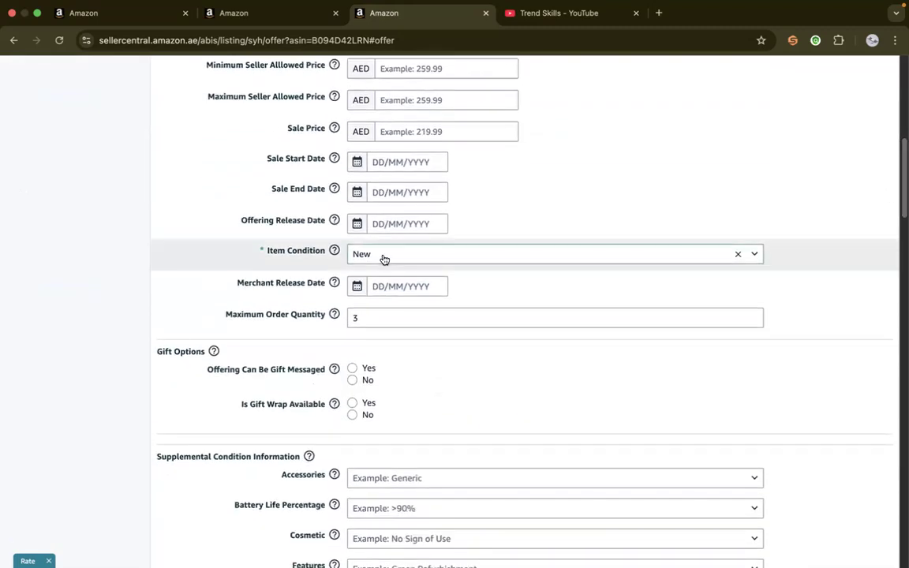
pyautogui.moveTo(901, 160); pyautogui.dragTo(890, 509)
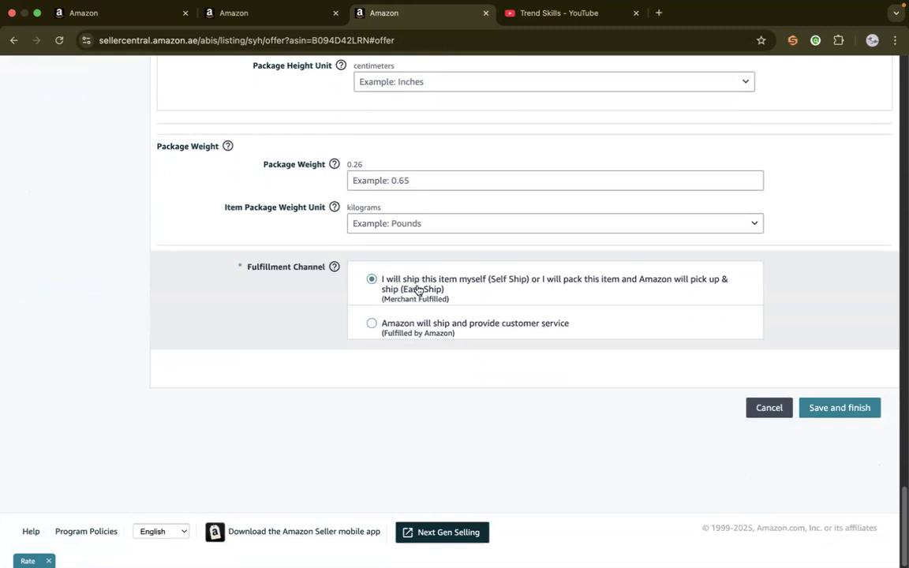
pyautogui.click(868, 411)
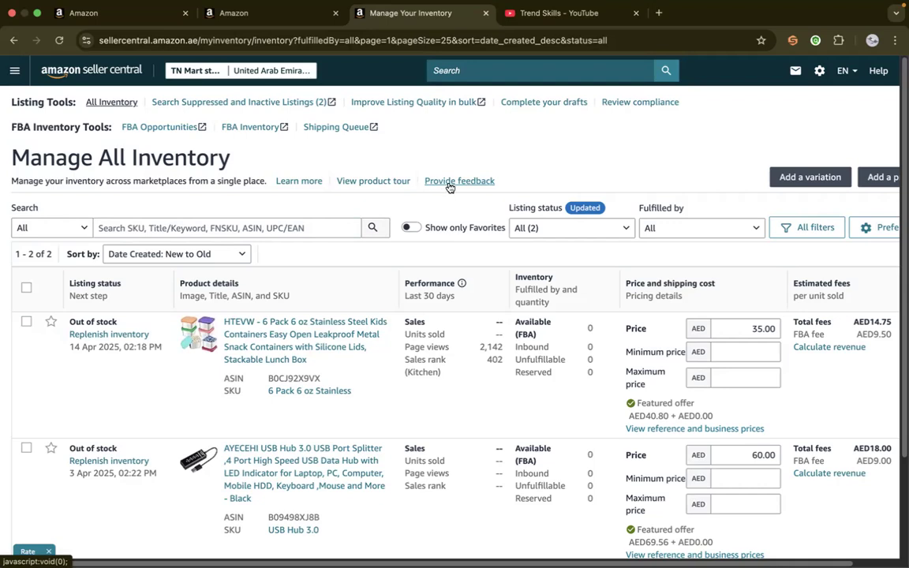
# Start another offer for the Montessori toys from the catalog result and set its SKU to Montessori Toys for 1 to 3, copied from the title
pyautogui.click(237, 28)
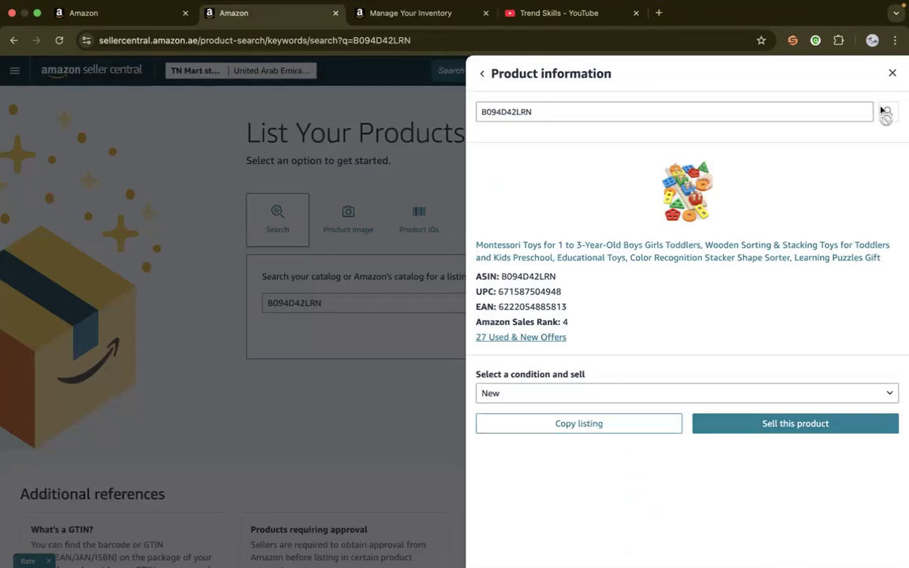
pyautogui.click(706, 424)
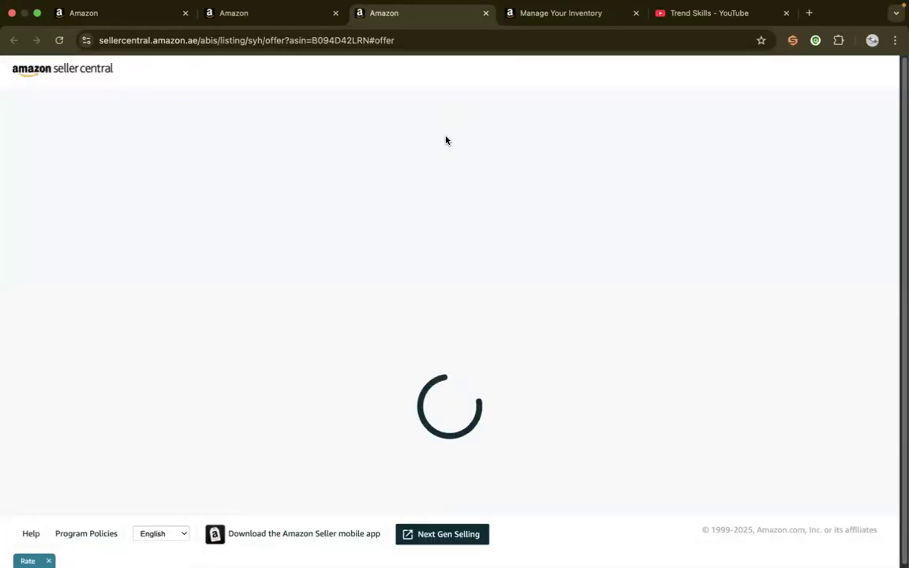
pyautogui.click(386, 319)
pyautogui.moveTo(456, 95); pyautogui.dragTo(554, 94)
pyautogui.rightClick(558, 95)
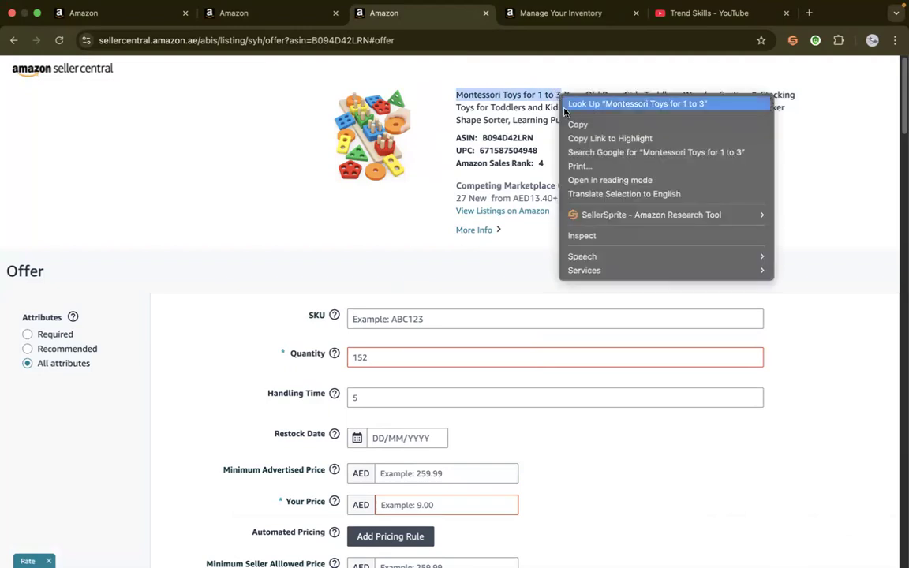
pyautogui.click(580, 124)
pyautogui.click(398, 320)
pyautogui.rightClick(399, 320)
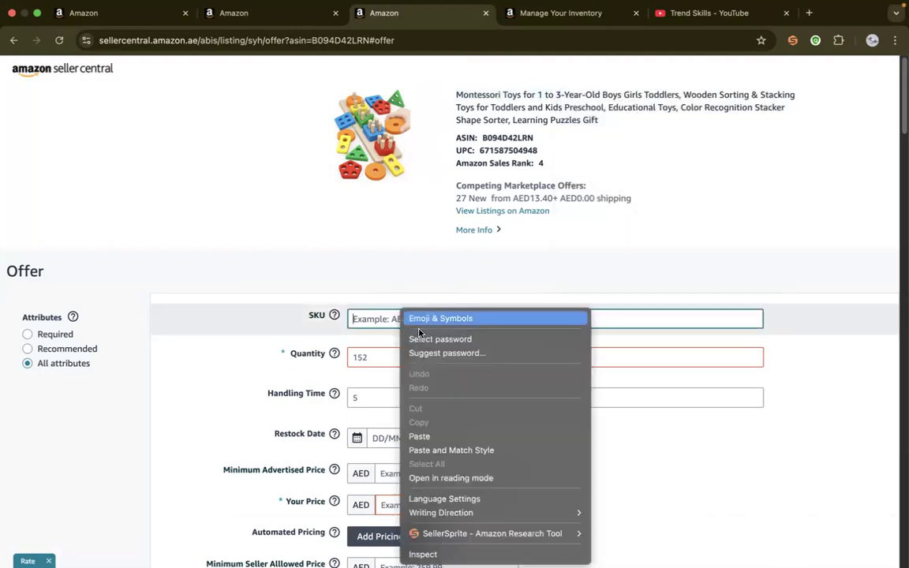
pyautogui.click(427, 435)
pyautogui.click(420, 339)
# Set the second offer's fulfillment channel to Fulfilled by Amazon and its selling price to AED 14.00
pyautogui.moveTo(903, 75); pyautogui.dragTo(878, 513)
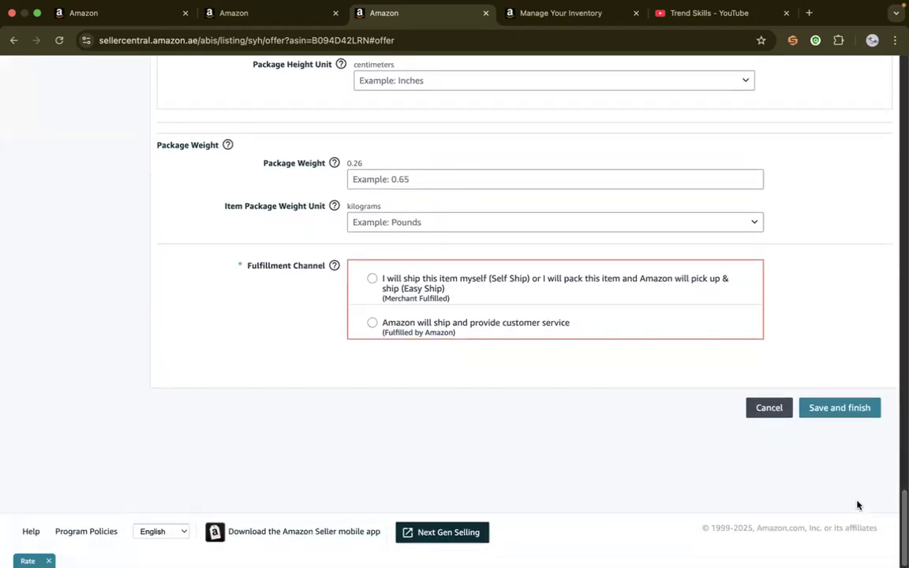
pyautogui.click(372, 325)
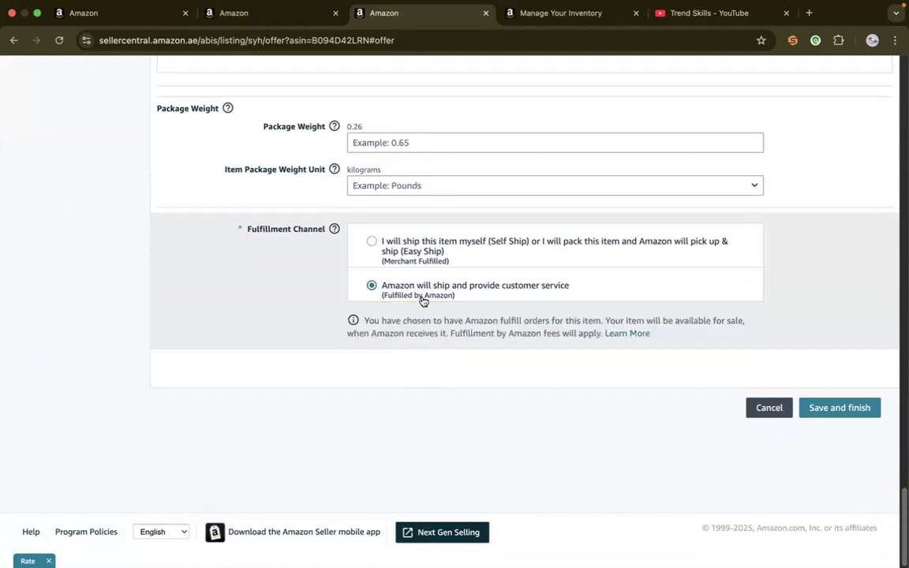
pyautogui.moveTo(900, 517); pyautogui.dragTo(901, 108)
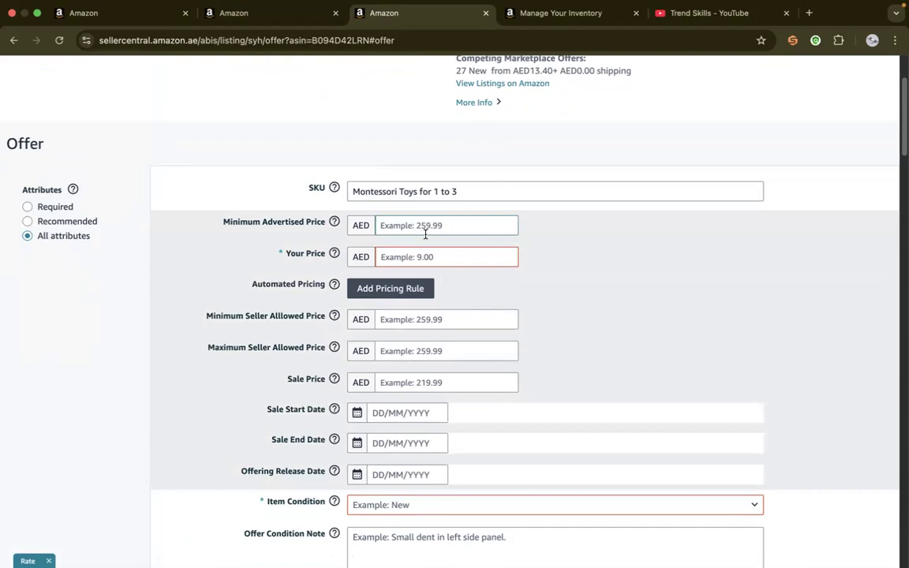
pyautogui.click(430, 258)
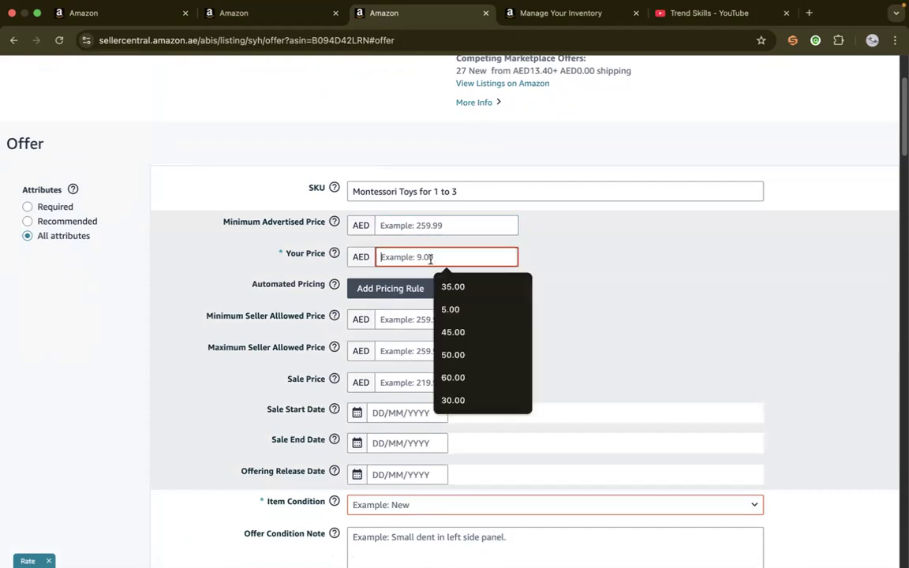
pyautogui.write('2')
pyautogui.press('BackSpace')
pyautogui.write('14')
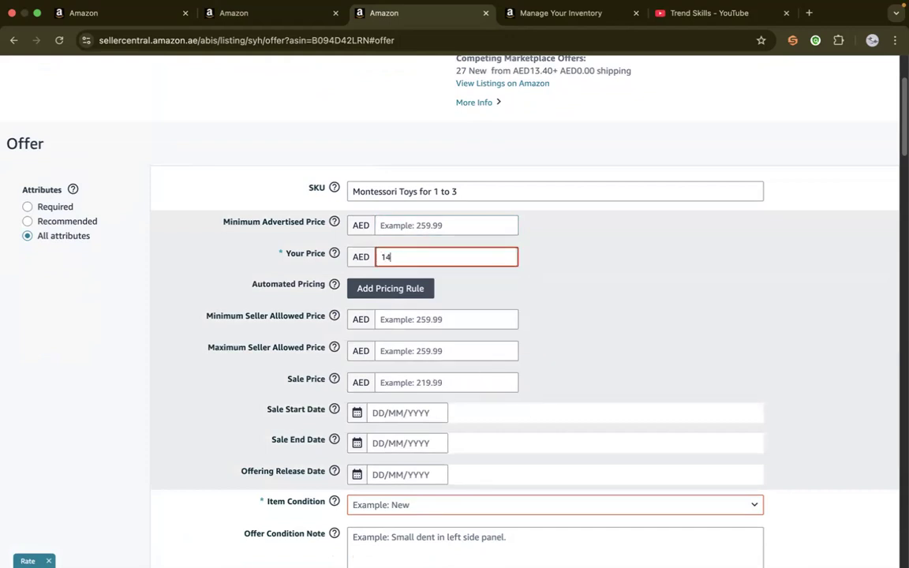
pyautogui.click(587, 282)
pyautogui.scroll(-5, 888, 183)
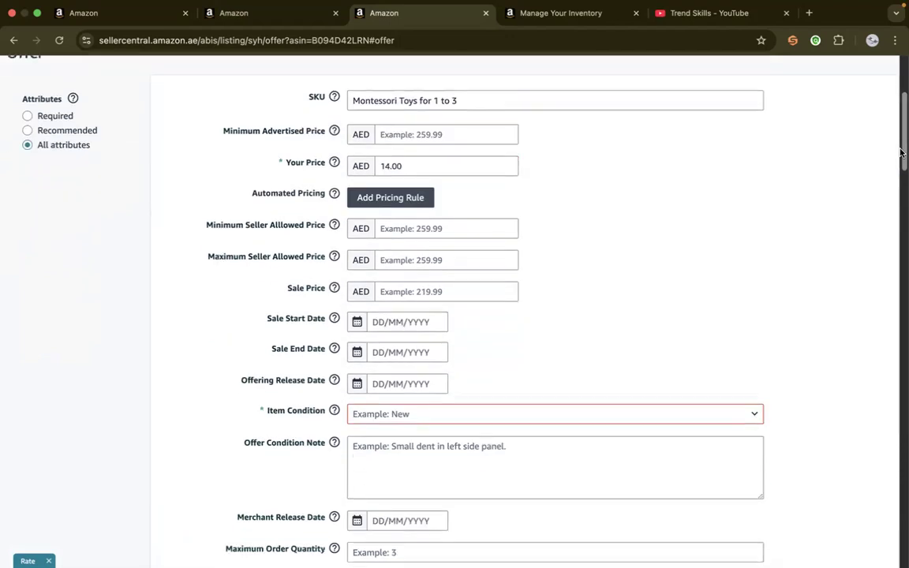
# Set the Fulfilled by Amazon offer's item condition to New and its maximum order quantity to 3
pyautogui.click(400, 220)
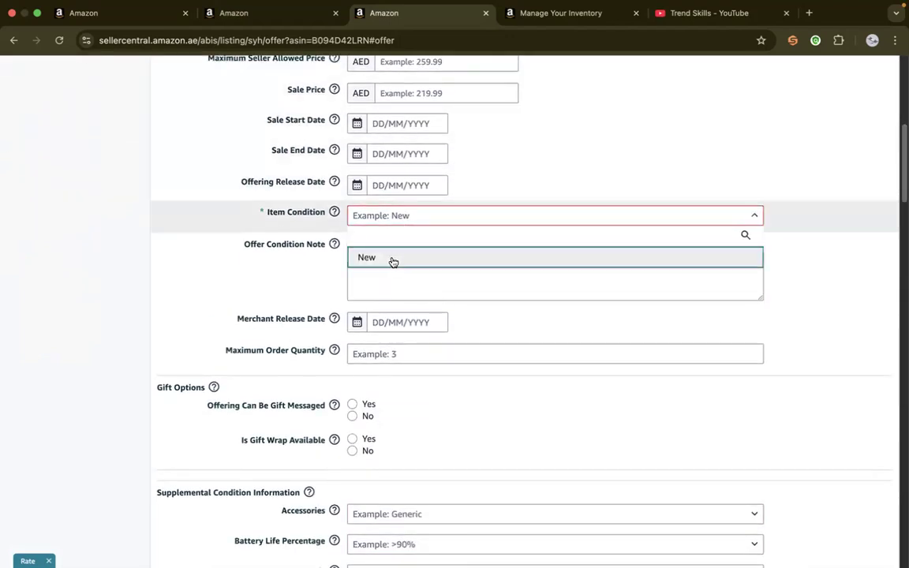
pyautogui.click(385, 355)
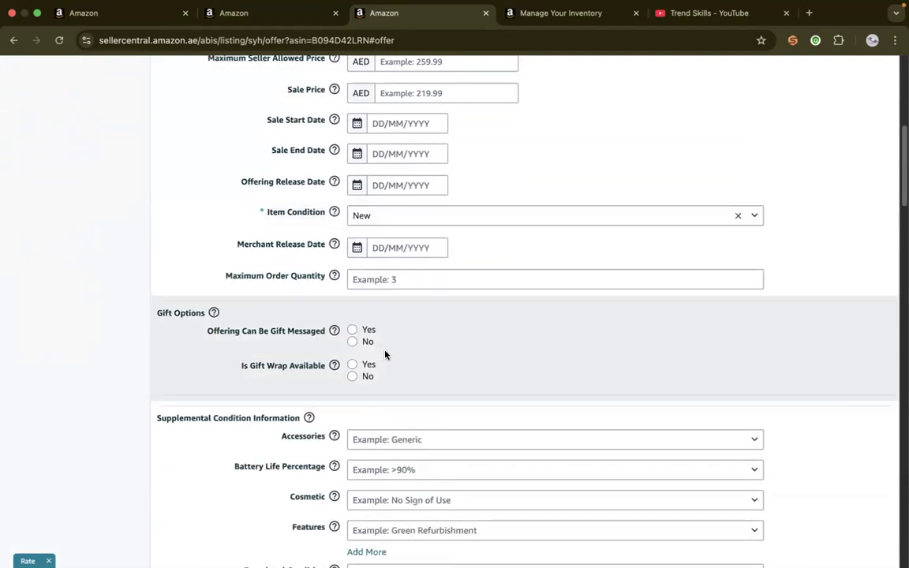
pyautogui.click(412, 282)
pyautogui.write('5')
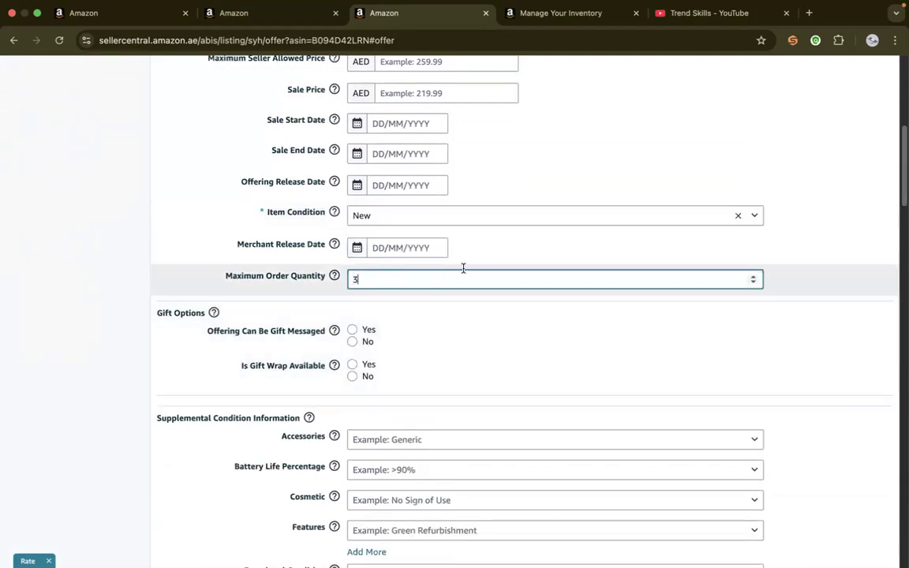
# Review the Fulfilled by Amazon offer from SKU to fulfillment channel, then save and finish it
pyautogui.scroll(5, 900, 75)
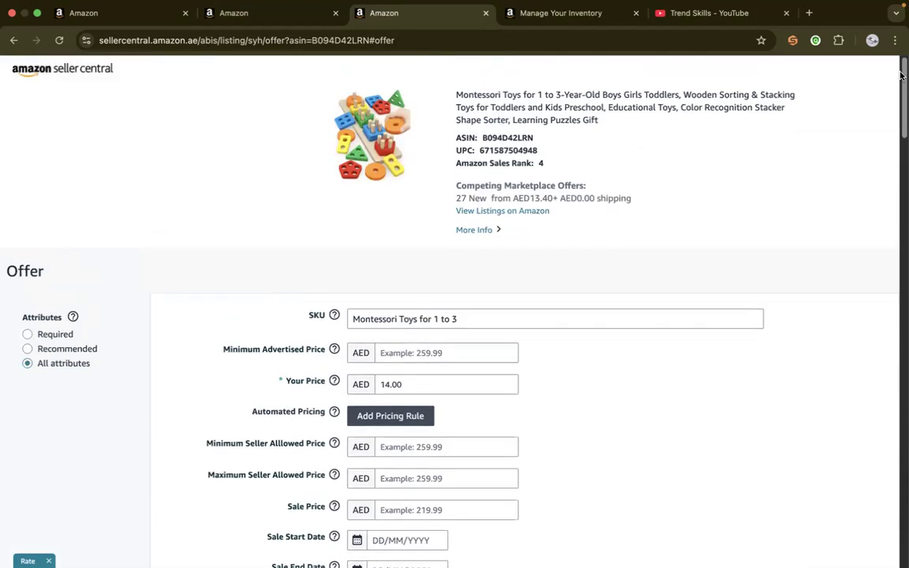
pyautogui.moveTo(901, 74); pyautogui.dragTo(892, 534)
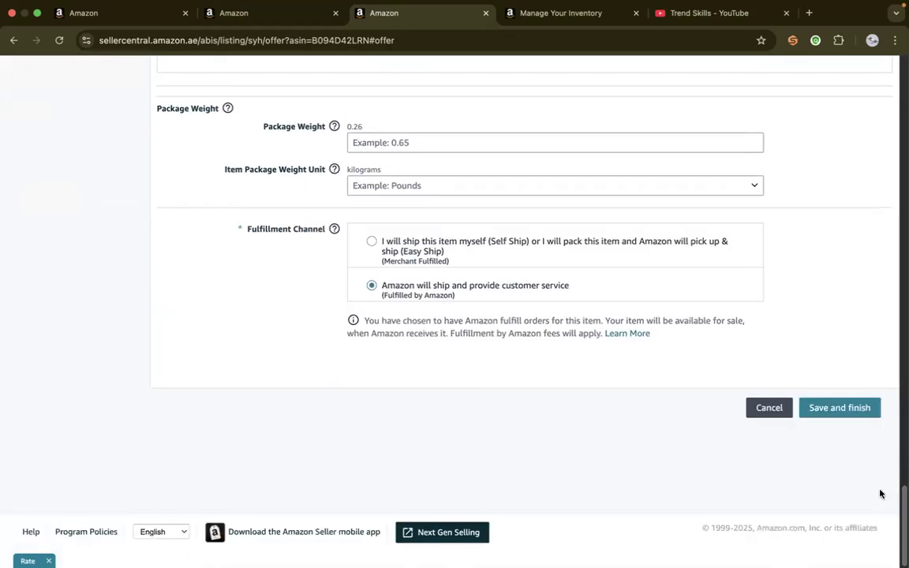
pyautogui.click(823, 404)
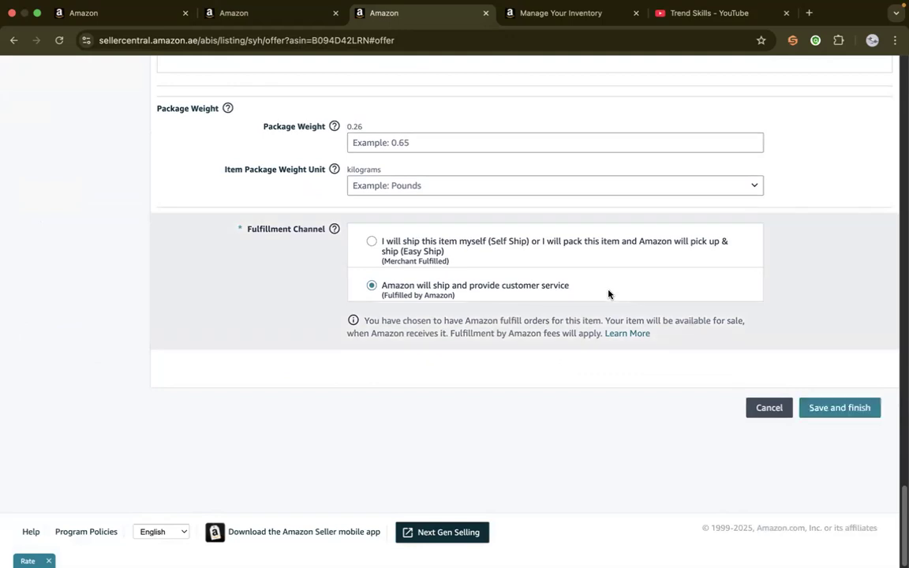
pyautogui.click(837, 410)
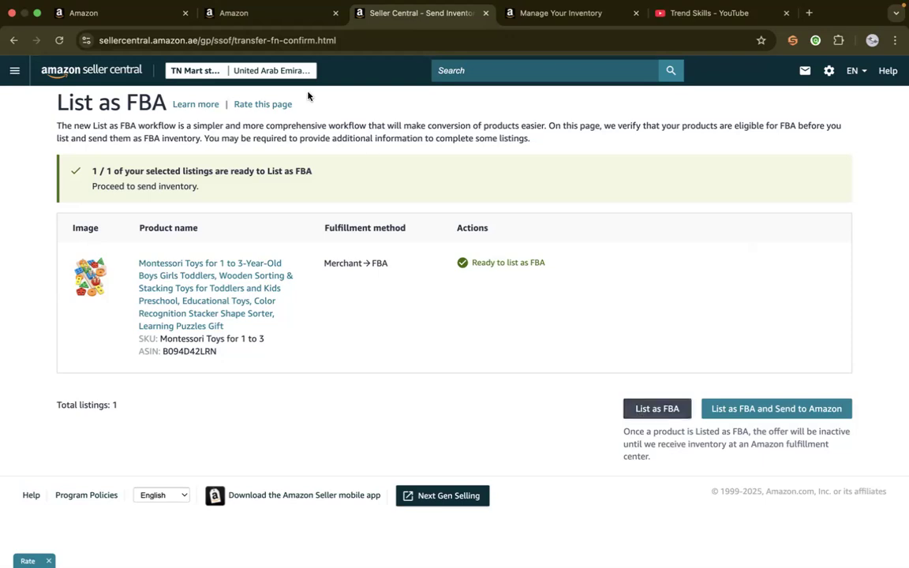
# Refresh the inventory list and compare the FBM availability of the Montessori toys with the FBA availability of the other product
pyautogui.click(237, 13)
pyautogui.click(565, 16)
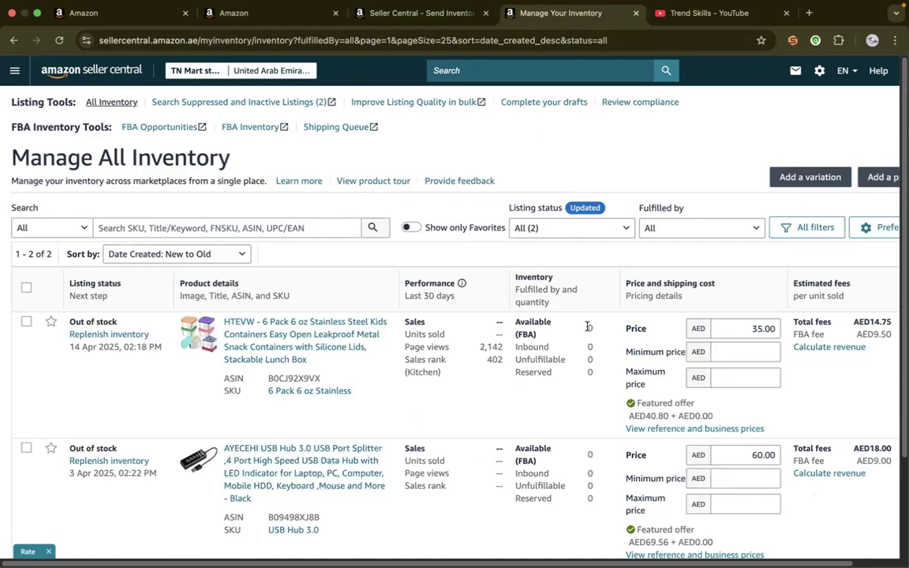
pyautogui.tripleClick(524, 336)
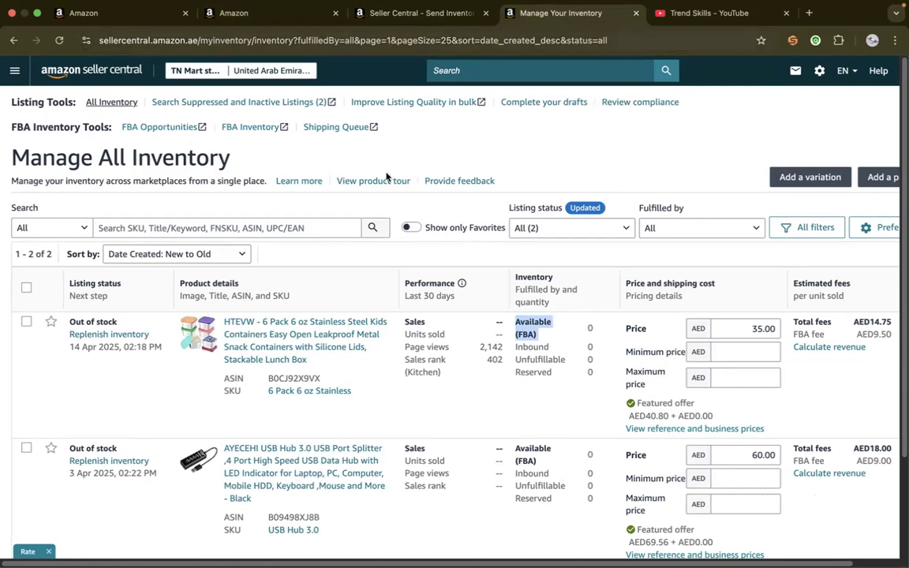
pyautogui.click(369, 228)
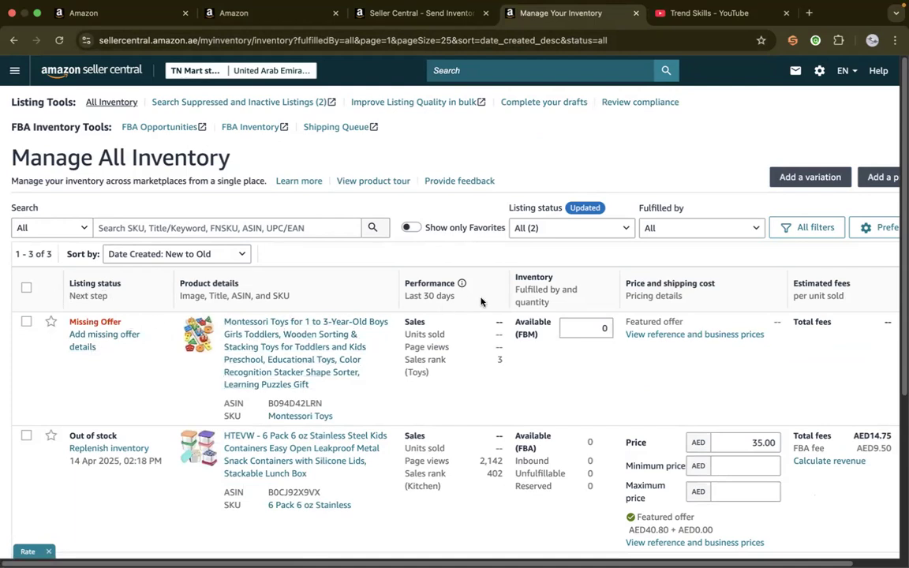
pyautogui.doubleClick(527, 337)
pyautogui.tripleClick(529, 450)
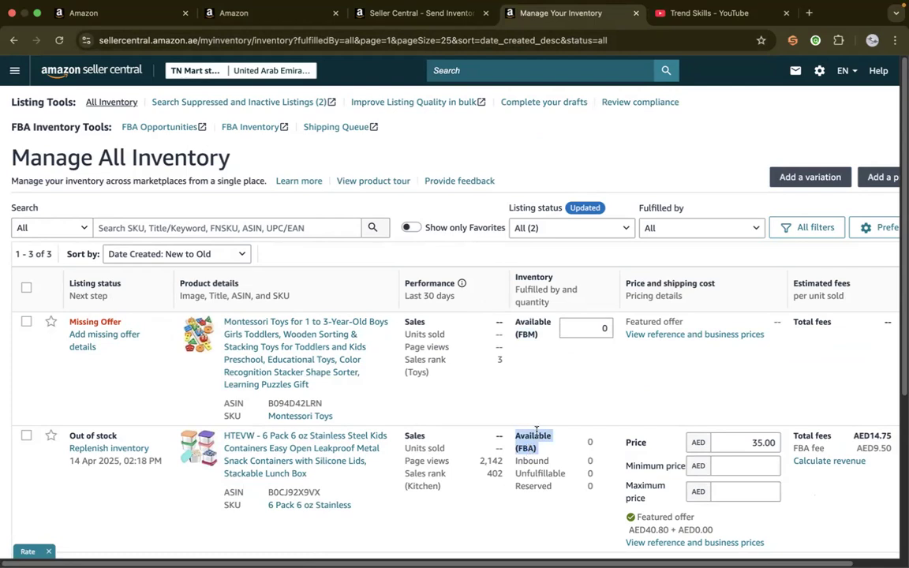
pyautogui.click(591, 326)
pyautogui.click(577, 393)
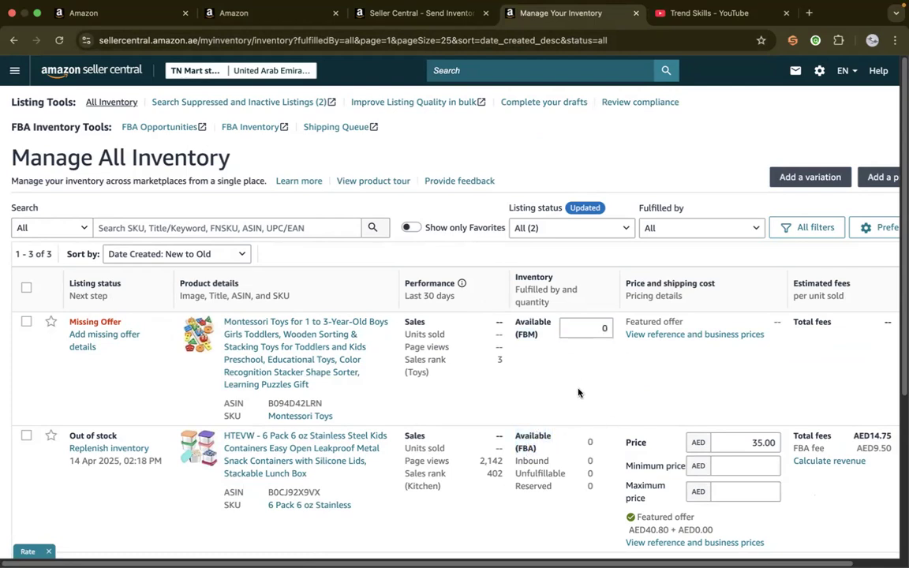
# Check the FBA shipment topic in the course outline PDF, and list the Montessori toys as FBA and send them to Amazon
pyautogui.click(418, 13)
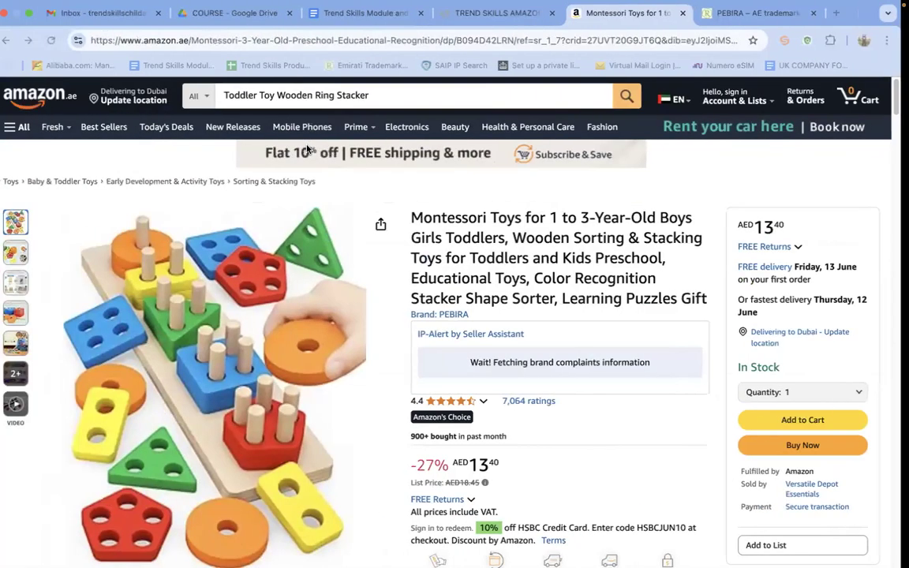
pyautogui.click(472, 17)
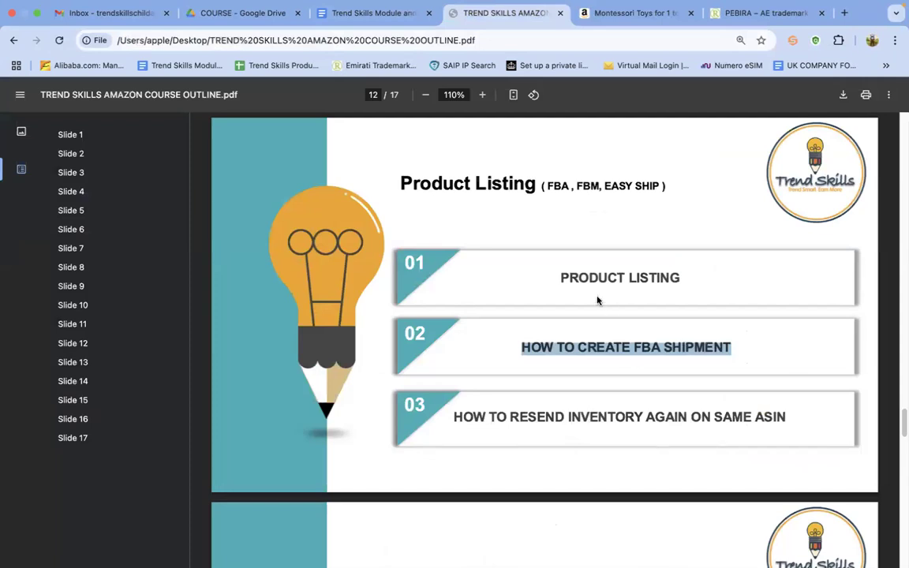
pyautogui.hotkey('ctrl', 'Right')
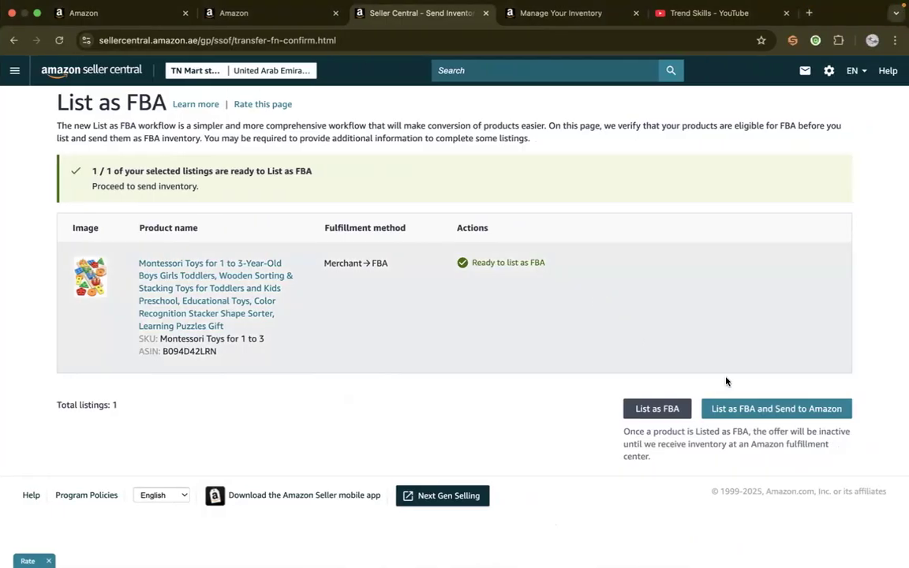
pyautogui.click(755, 417)
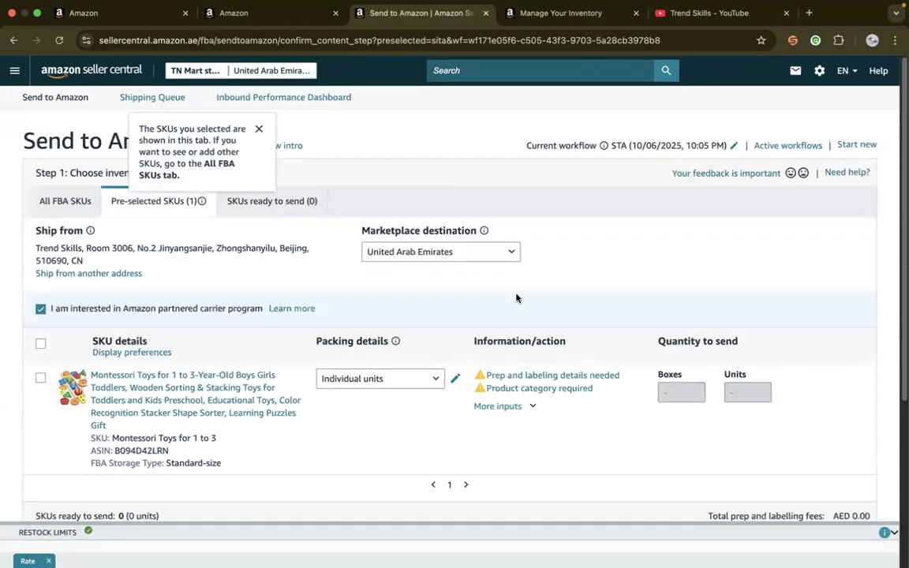
# Examine the saved contact and the add-contact option in the shipment's ship-from address choices, then close them
pyautogui.click(106, 274)
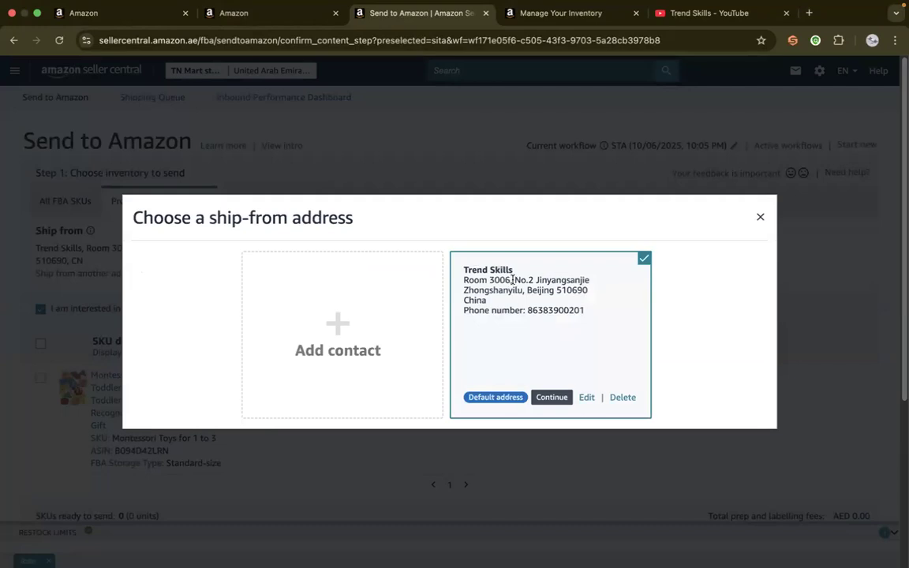
pyautogui.click(759, 217)
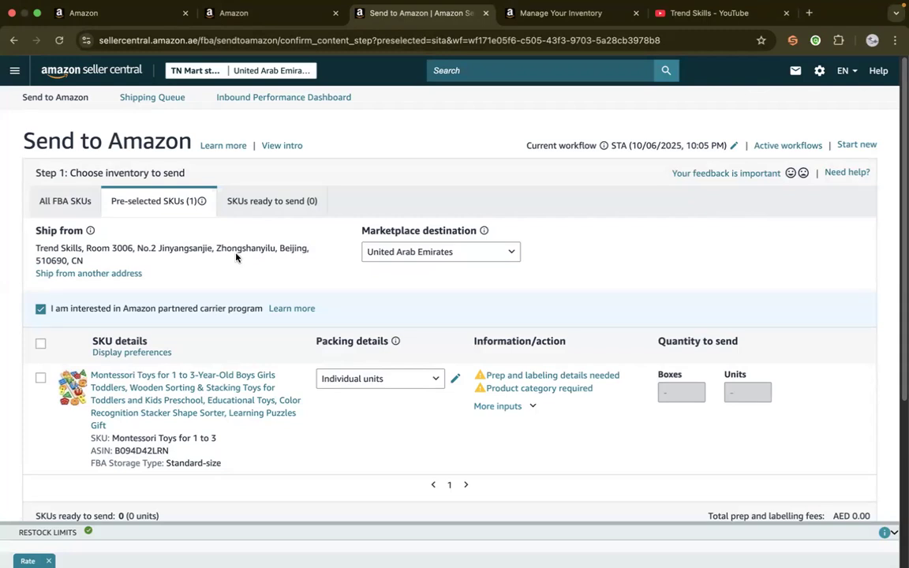
pyautogui.click(86, 273)
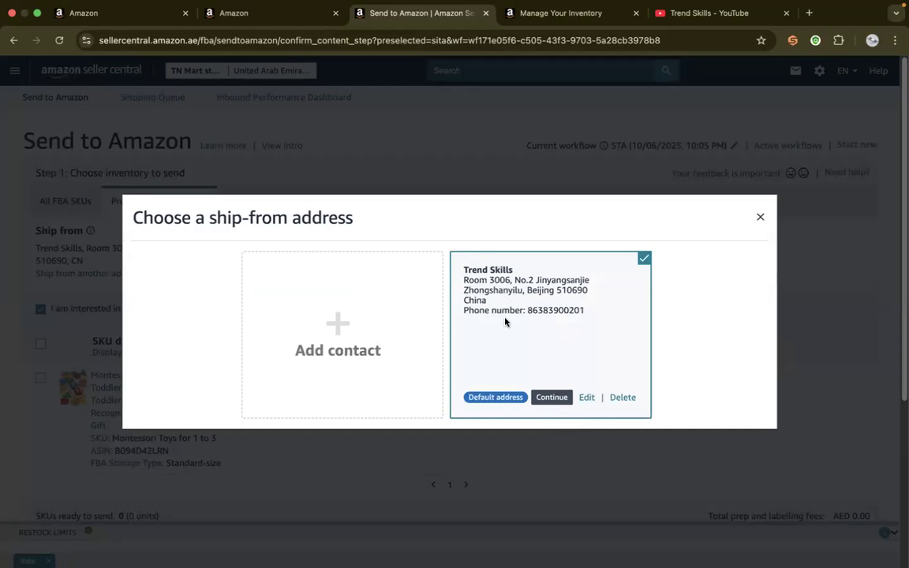
pyautogui.click(760, 217)
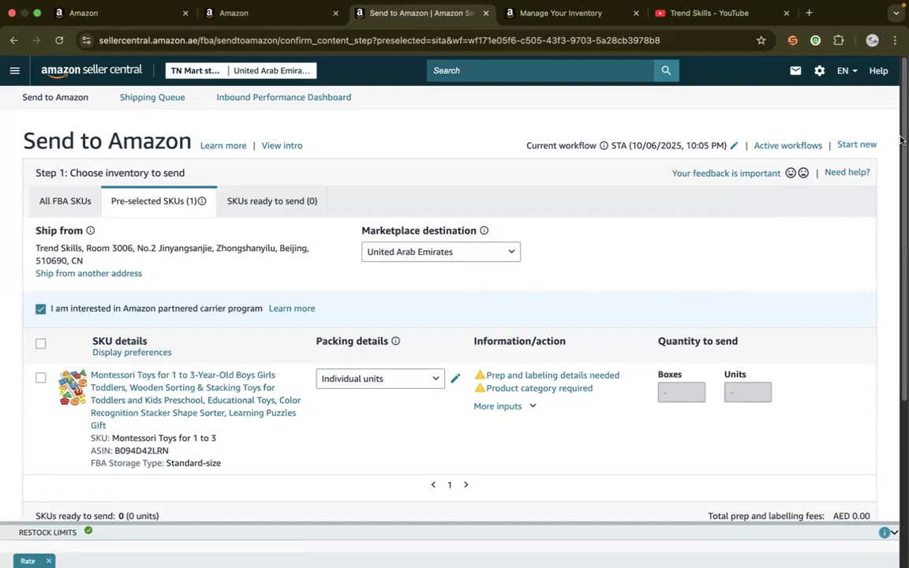
pyautogui.moveTo(903, 134); pyautogui.dragTo(903, 145)
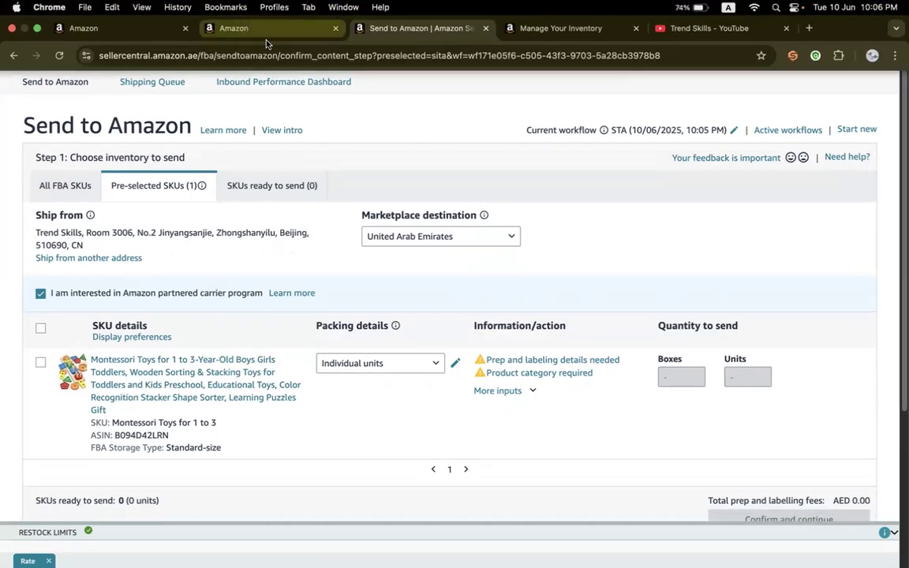
pyautogui.moveTo(904, 112); pyautogui.dragTo(896, 160)
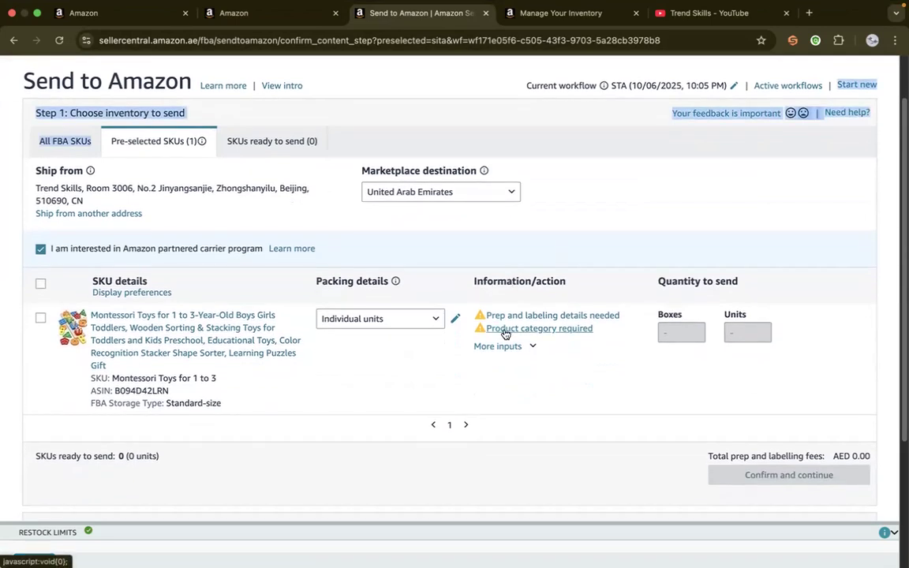
# Refresh the inventory list to check both Montessori toy offers
pyautogui.click(553, 14)
pyautogui.click(304, 15)
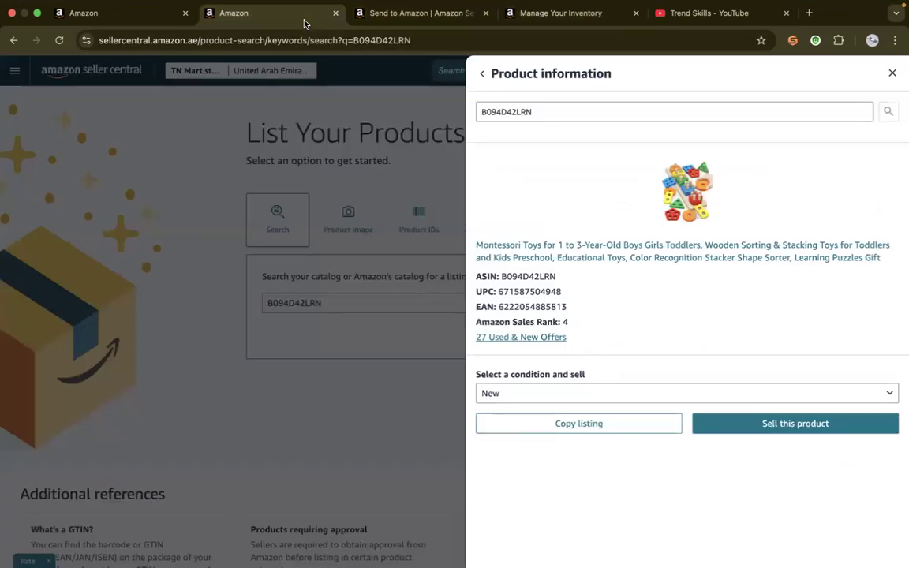
pyautogui.click(552, 13)
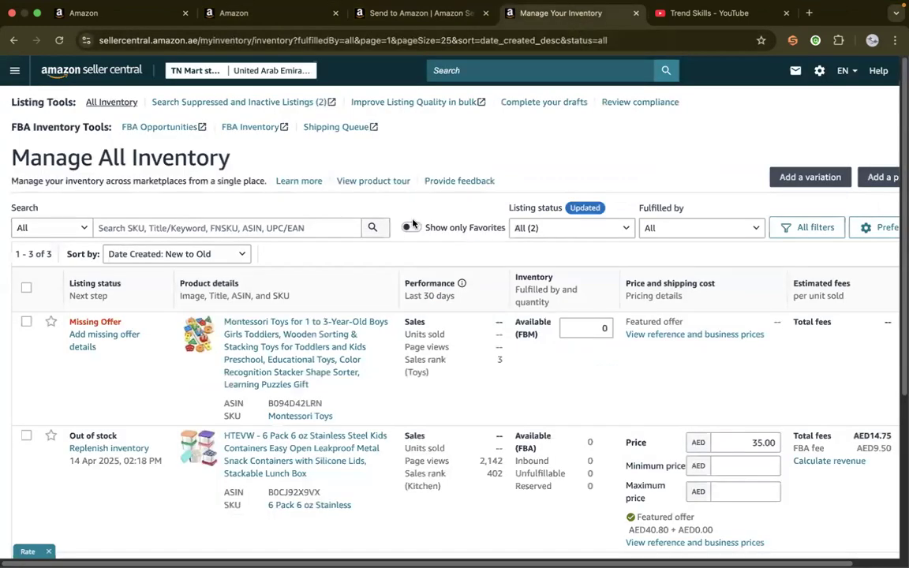
pyautogui.click(372, 228)
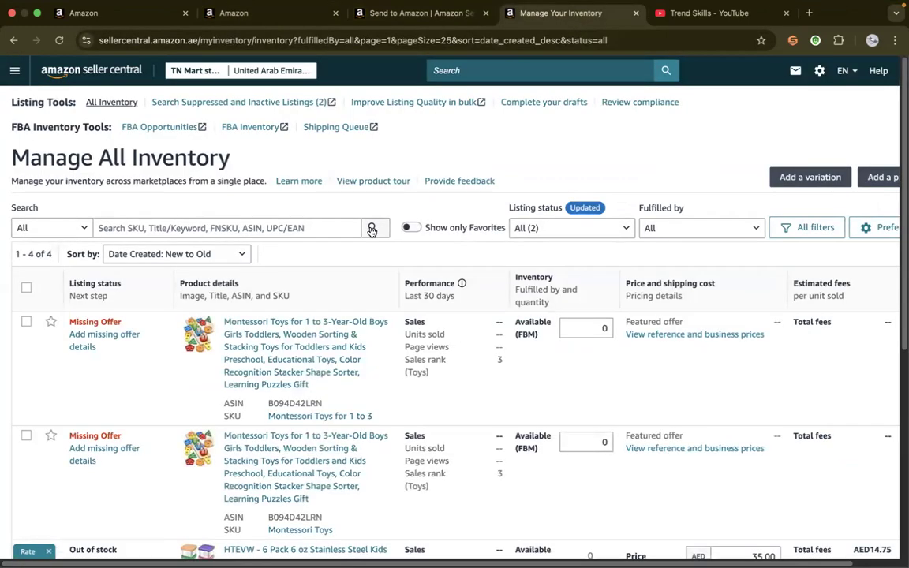
# Return to the Send to Amazon workflow and save General as the Montessori toys' product category
pyautogui.click(419, 13)
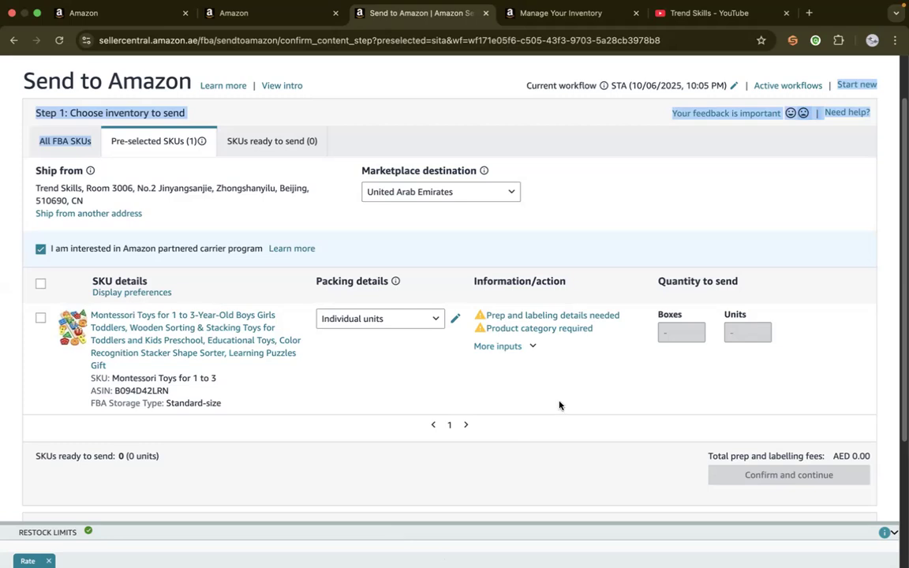
pyautogui.click(523, 329)
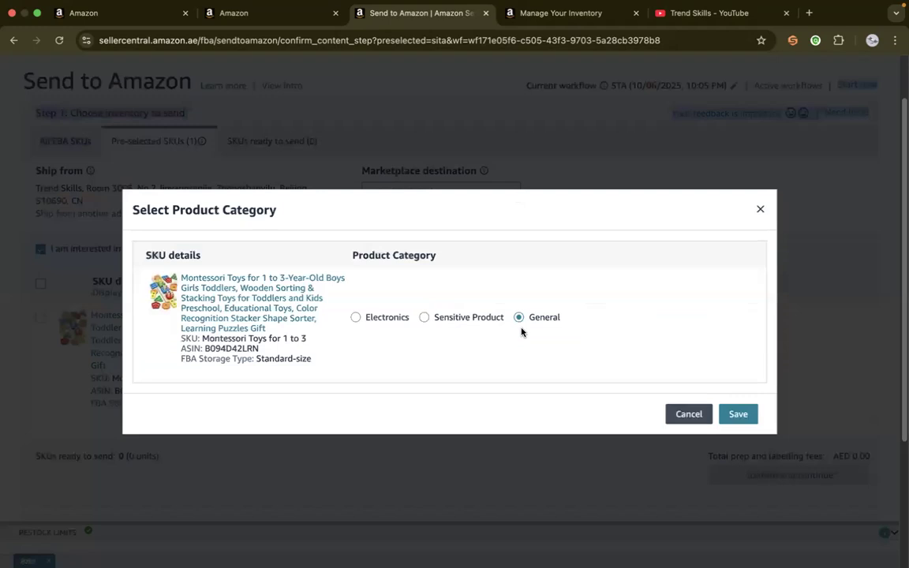
pyautogui.click(689, 415)
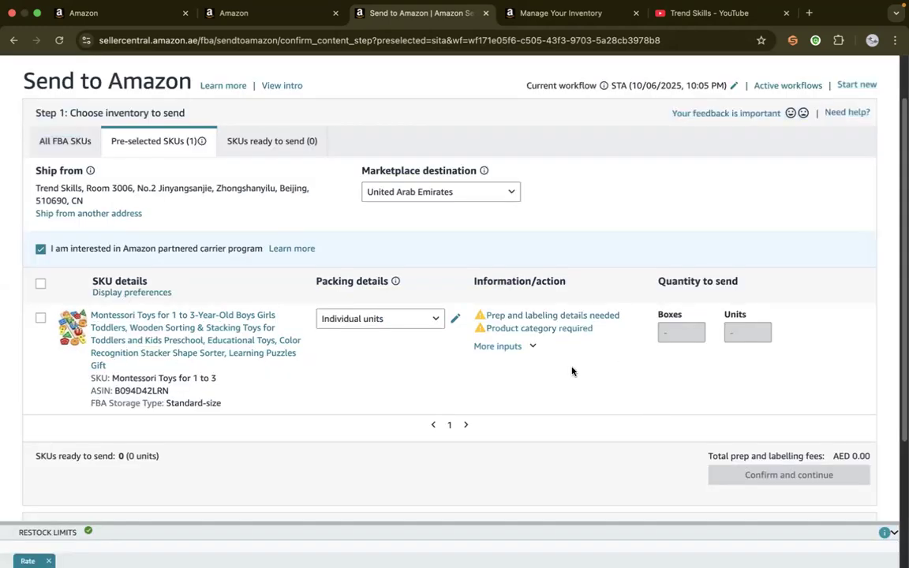
pyautogui.click(513, 329)
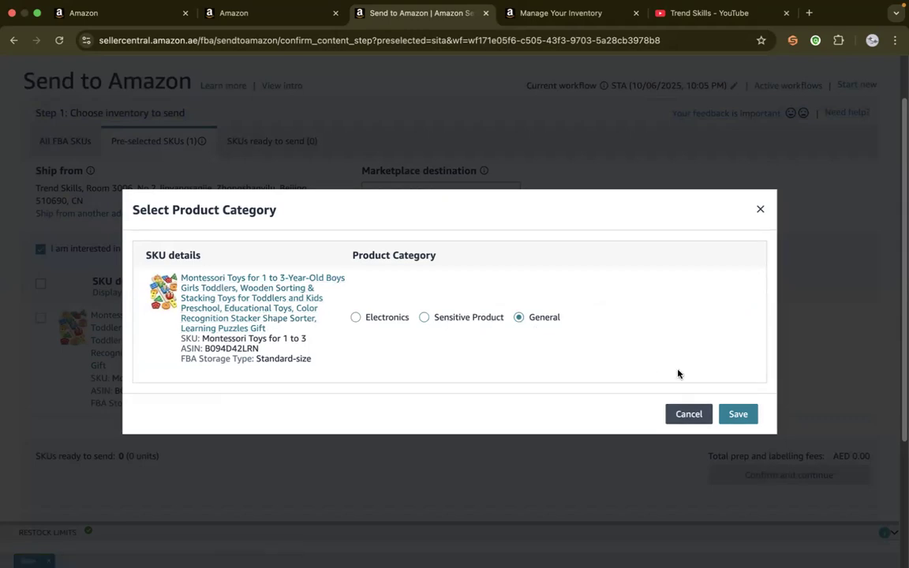
pyautogui.click(720, 415)
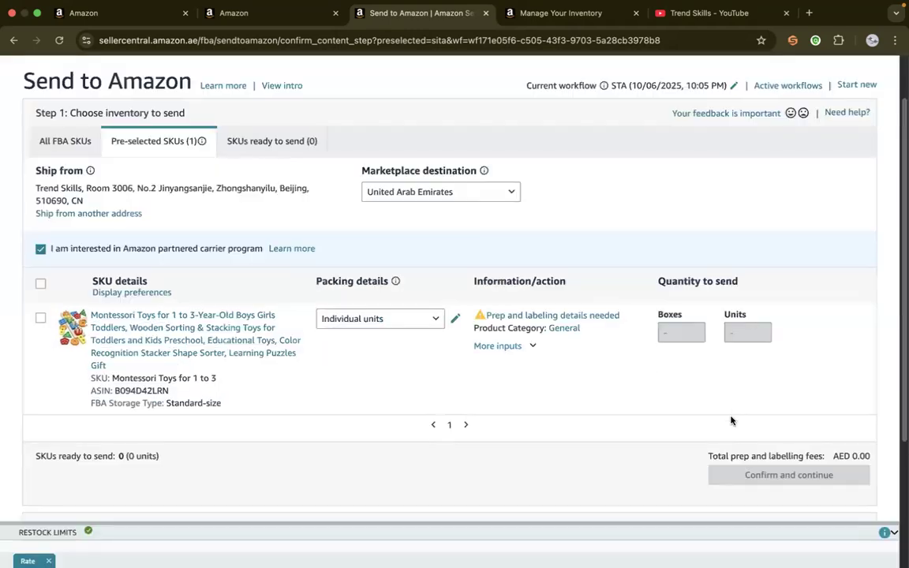
# Set the Montessori toys' prep category to No prep needed and save the prep guidance
pyautogui.click(527, 317)
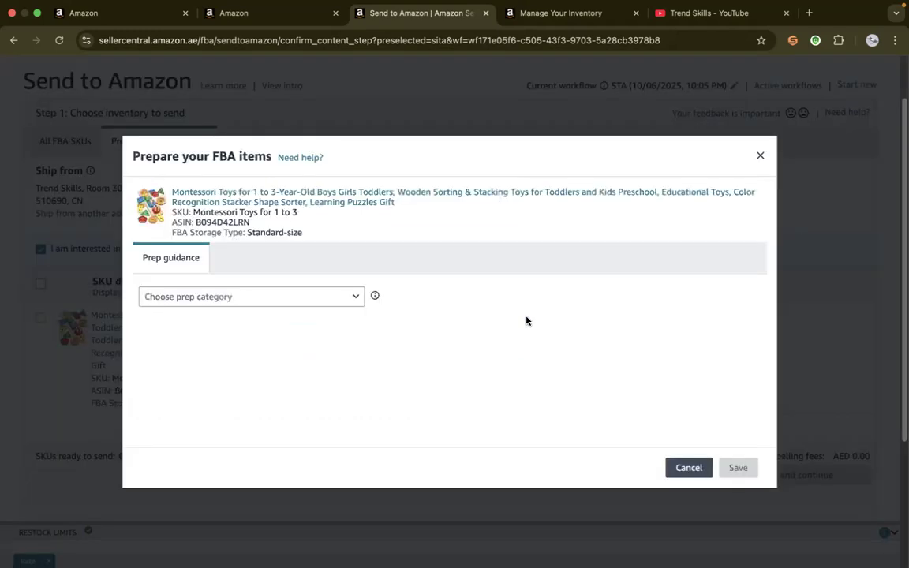
pyautogui.click(241, 294)
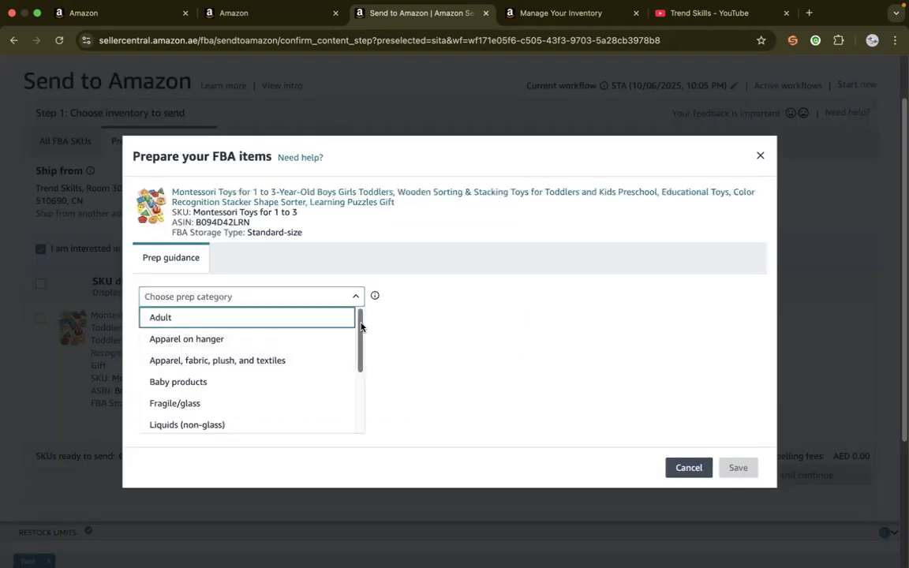
pyautogui.moveTo(362, 326); pyautogui.dragTo(359, 452)
pyautogui.click(175, 425)
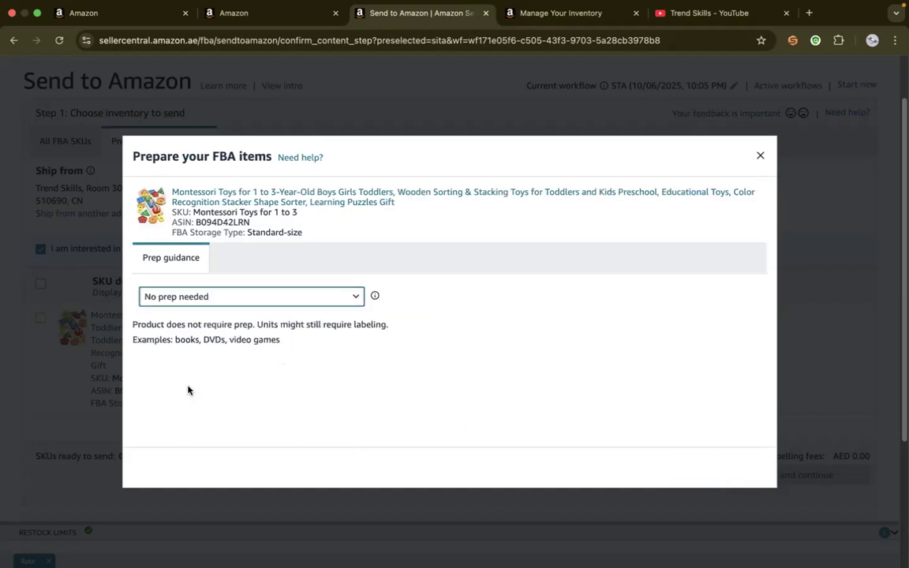
pyautogui.click(260, 298)
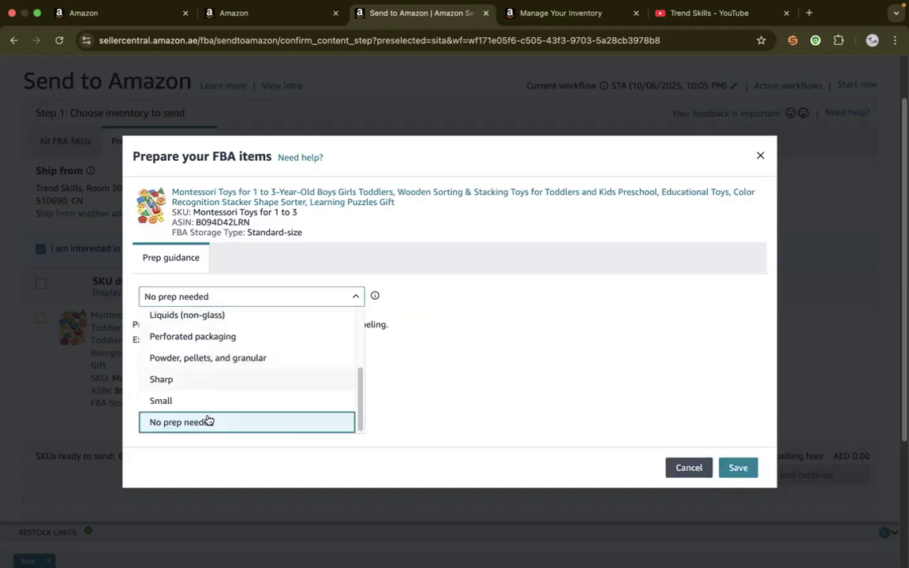
pyautogui.click(748, 468)
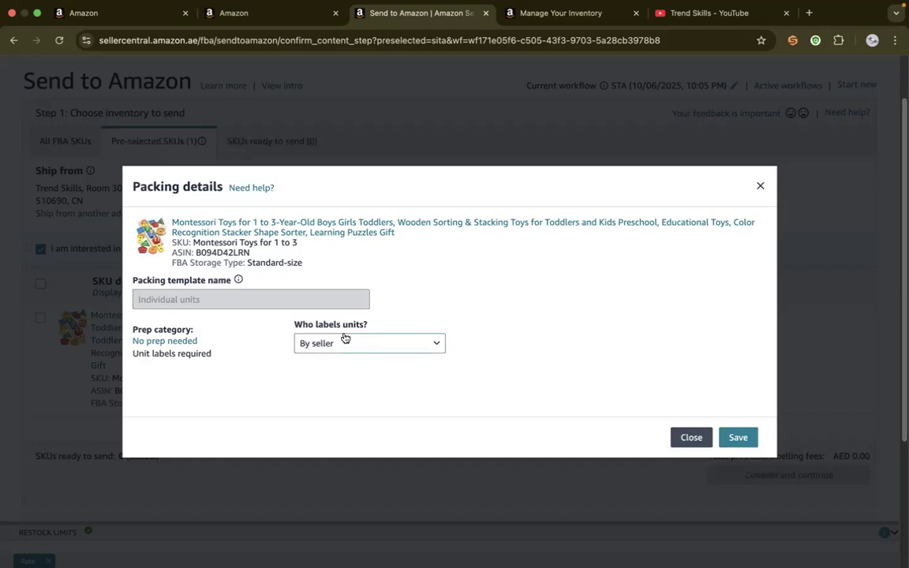
# Set the Montessori toys' units to be labelled by the seller and save the packing details
pyautogui.click(375, 345)
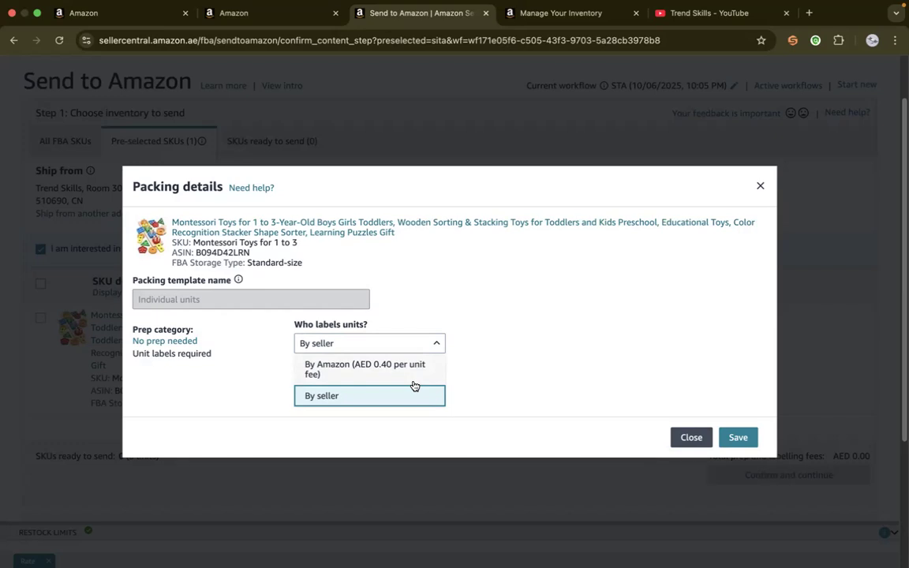
pyautogui.click(332, 395)
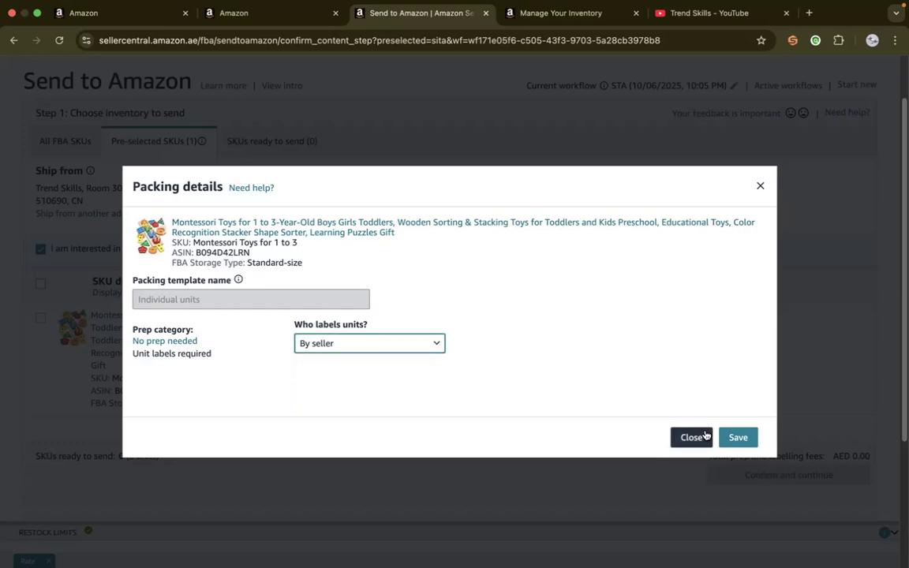
pyautogui.click(744, 439)
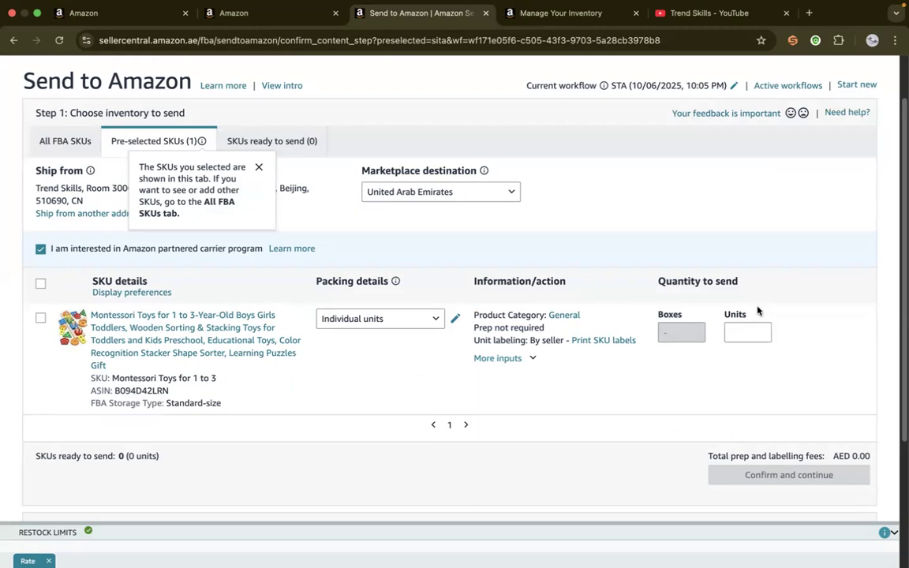
# Set the Montessori toys' quantity to send to 100 units and mark them ready to pack
pyautogui.click(741, 330)
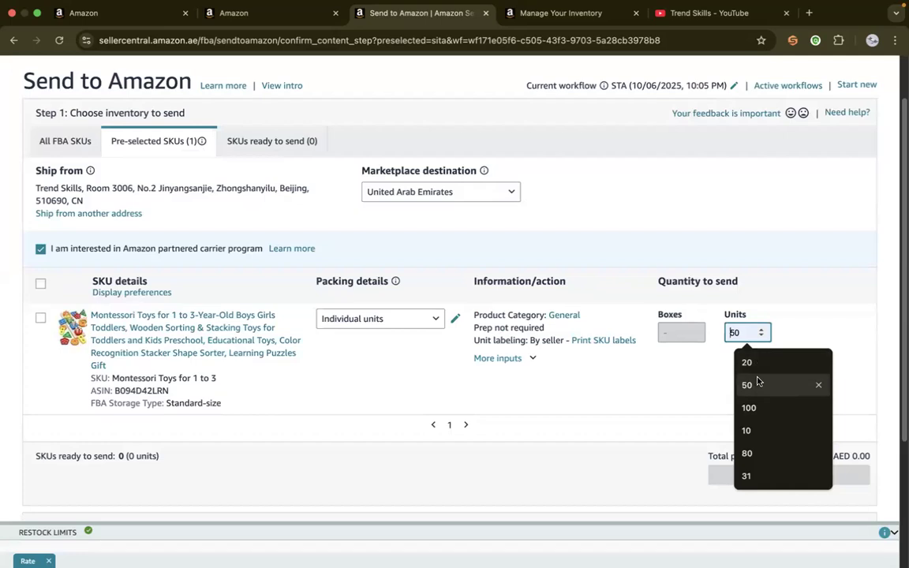
pyautogui.click(751, 408)
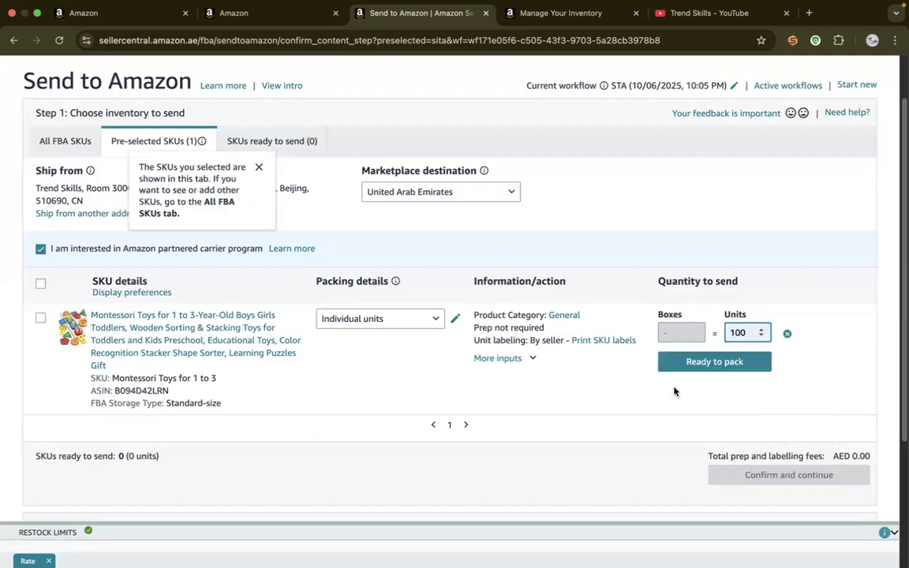
pyautogui.click(700, 365)
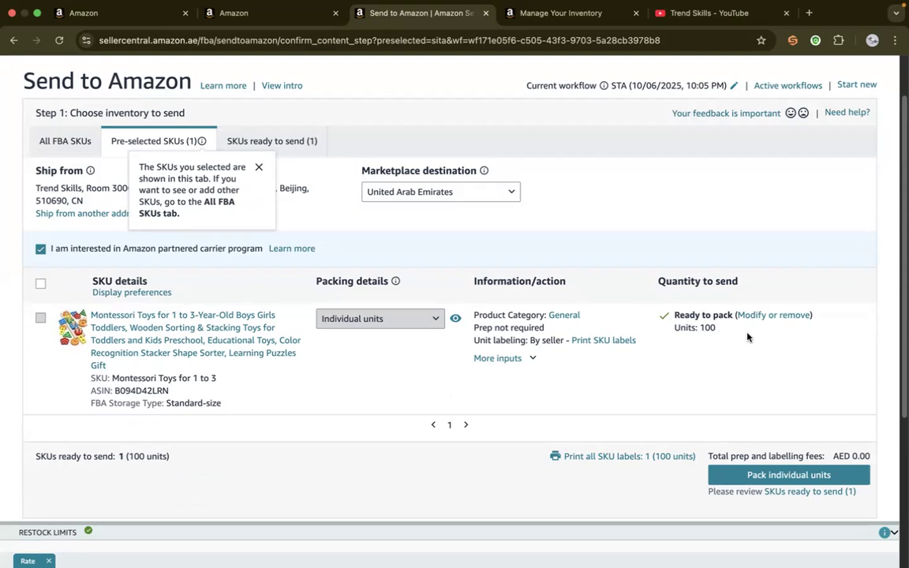
# Print 100 SKU labels for the Montessori toys in the 27-up 63.5 mm x 29.6 mm on A4 format
pyautogui.moveTo(901, 236); pyautogui.dragTo(885, 334)
pyautogui.click(584, 269)
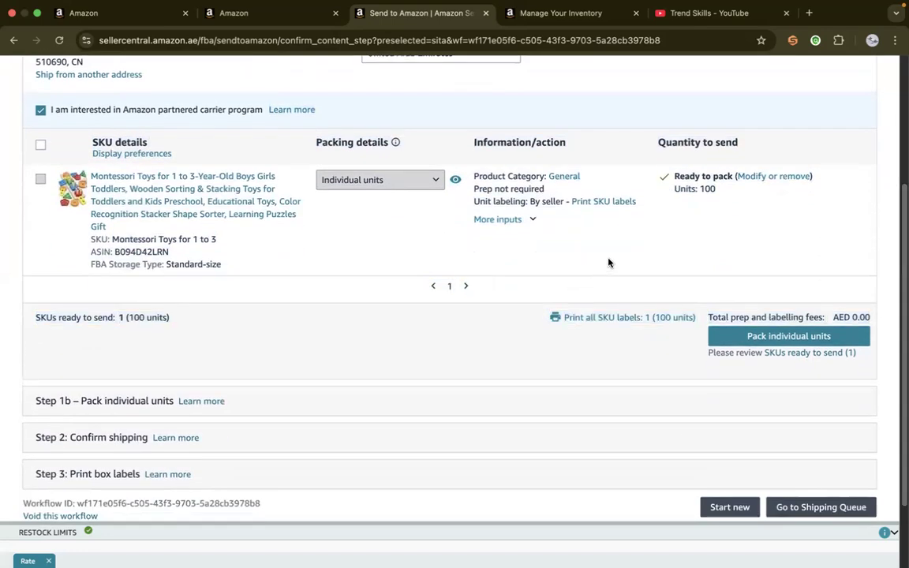
pyautogui.click(605, 319)
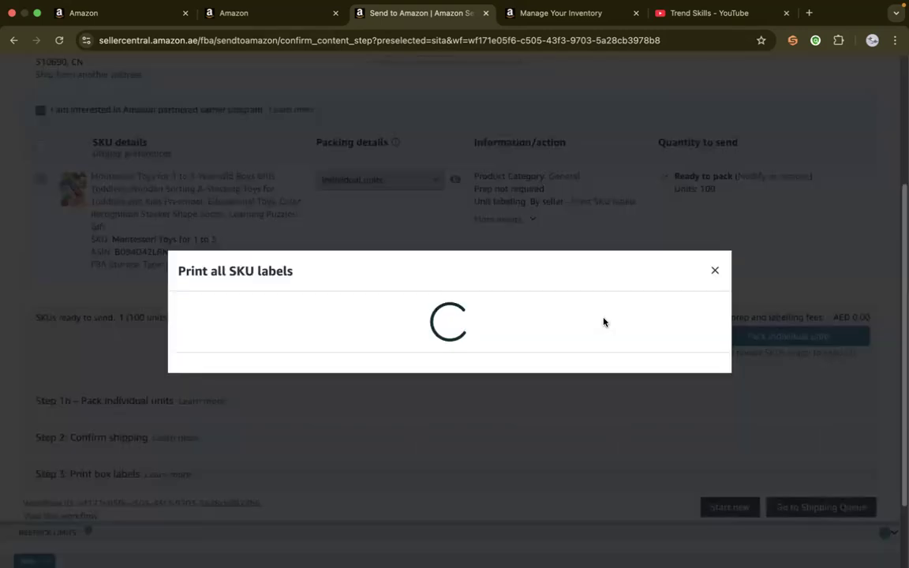
pyautogui.click(619, 346)
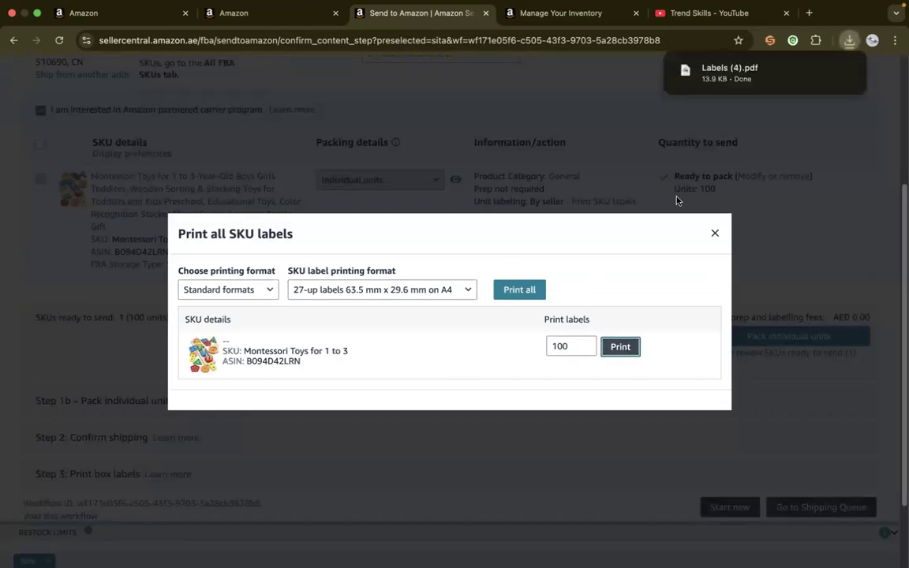
# Open the downloaded Labels (4).pdf, examine the barcode labels, and return to the Send to Amazon workflow
pyautogui.click(722, 73)
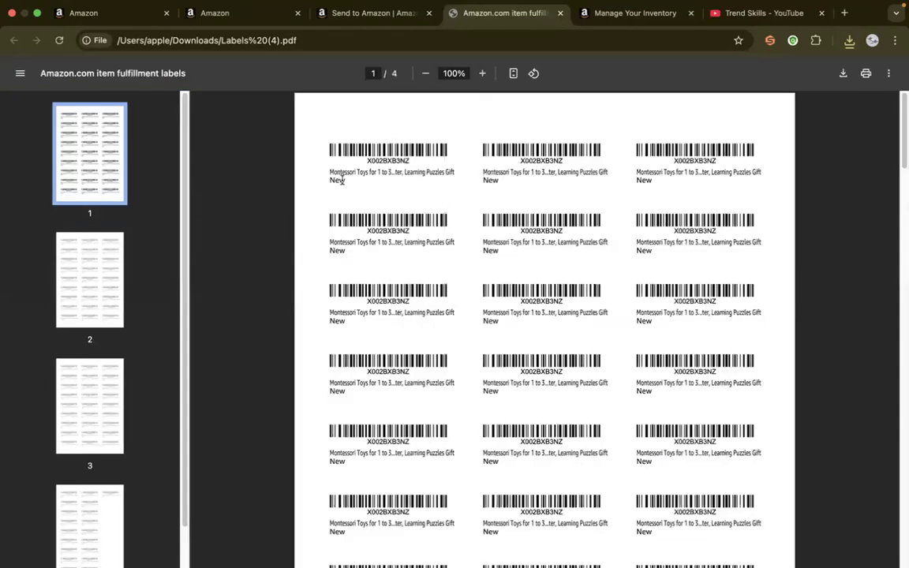
pyautogui.doubleClick(393, 161)
pyautogui.click(393, 150)
pyautogui.click(374, 13)
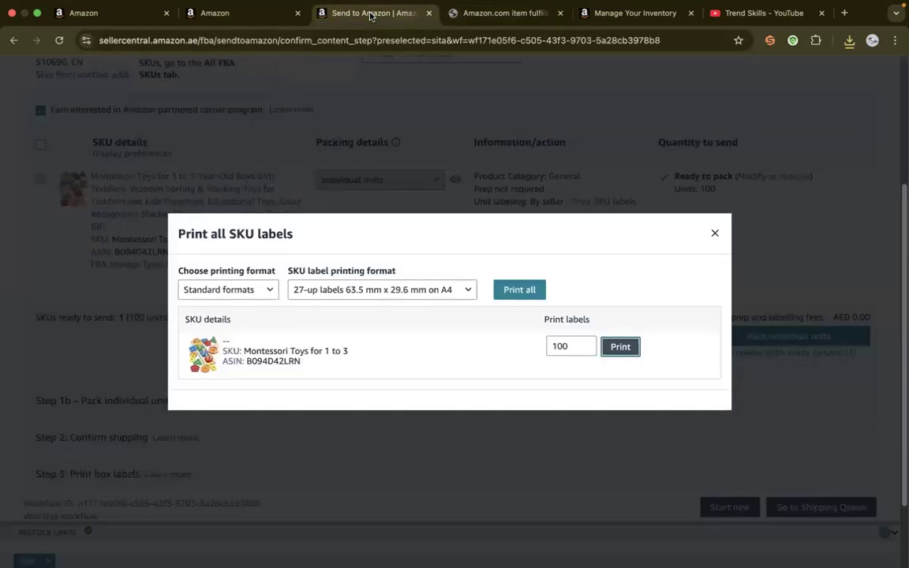
pyautogui.click(505, 15)
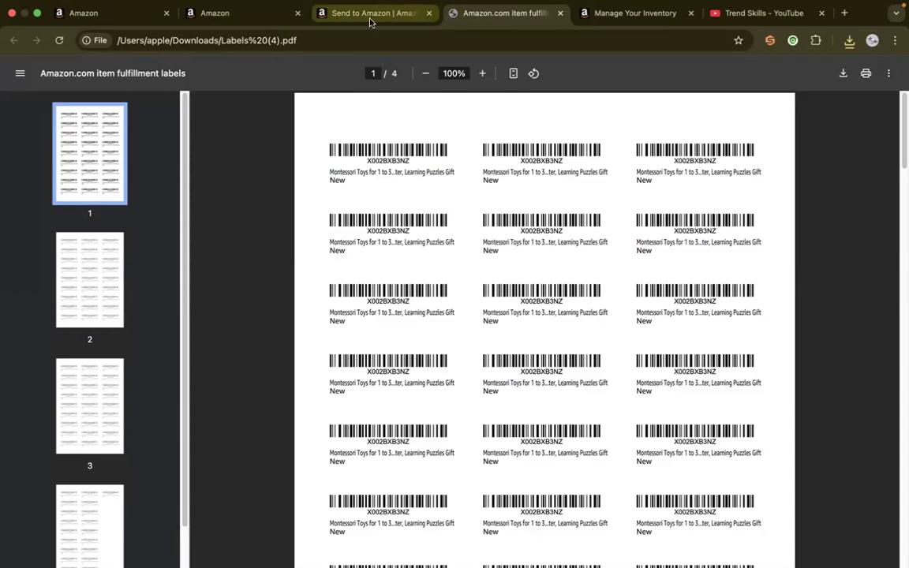
pyautogui.click(369, 15)
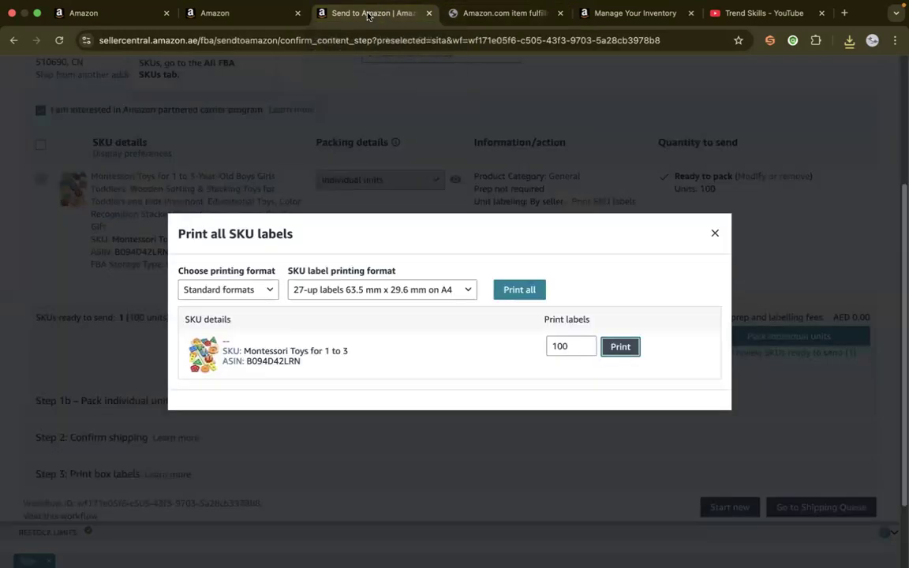
# Close the SKU label printing dialog and proceed to packing individual units
pyautogui.click(713, 233)
pyautogui.click(774, 340)
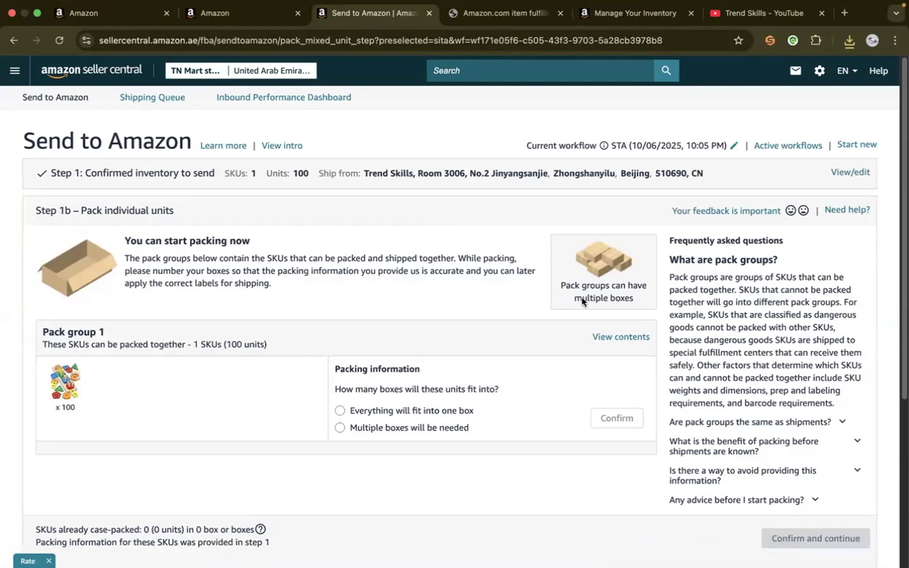
pyautogui.click(423, 411)
pyautogui.click(617, 418)
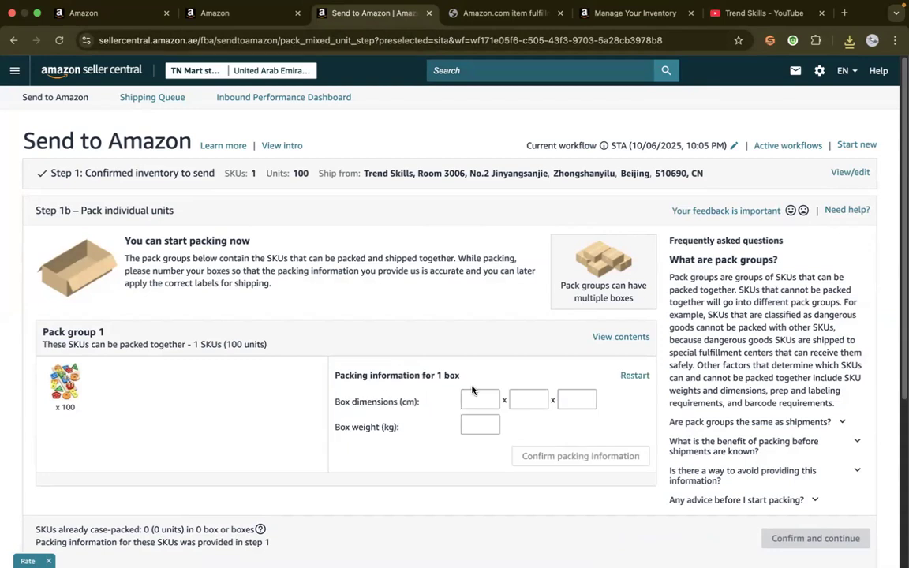
pyautogui.click(472, 398)
pyautogui.write('45')
pyautogui.click(528, 399)
pyautogui.write('45')
pyautogui.click(561, 398)
pyautogui.write('34')
pyautogui.click(480, 424)
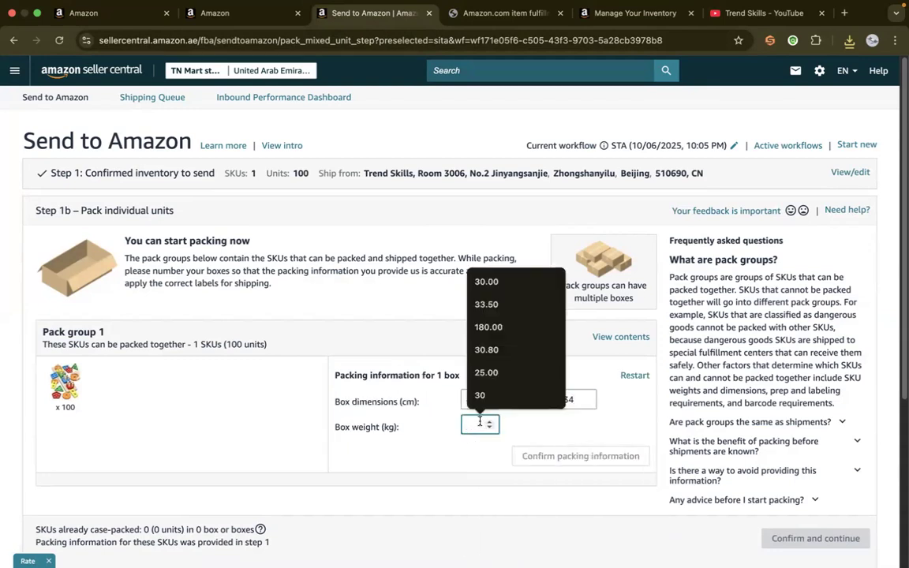
pyautogui.write('12')
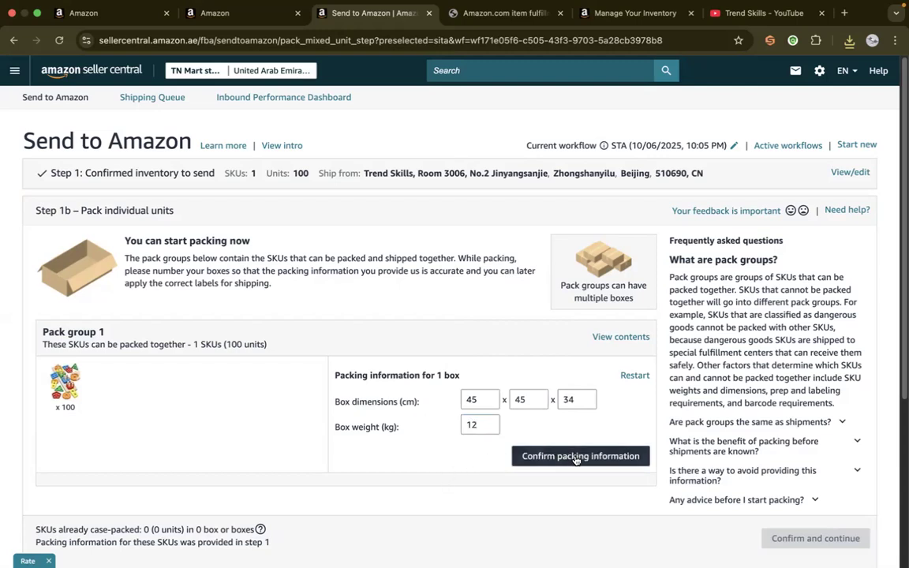
pyautogui.click(635, 376)
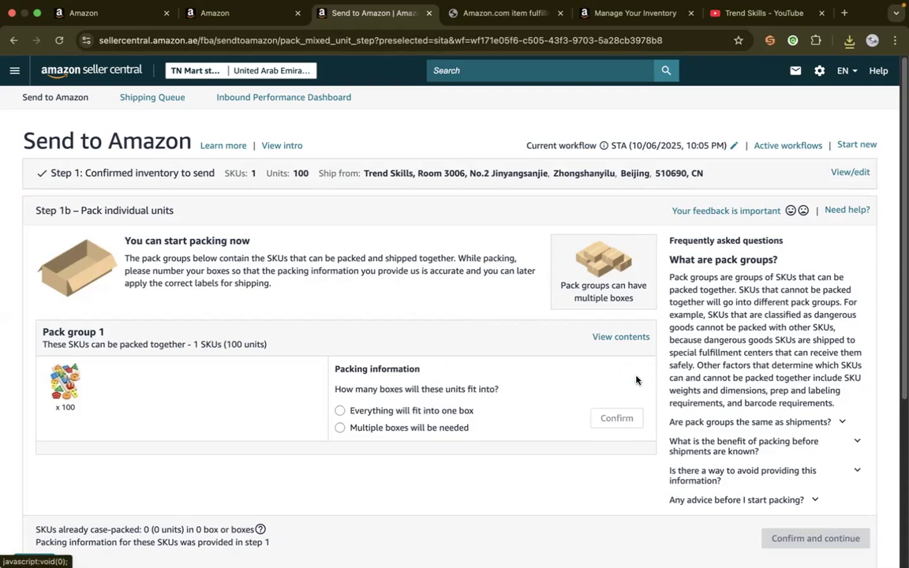
# Choose multiple boxes for pack group 1, enter 2 boxes, and open the packing web form
pyautogui.click(401, 429)
pyautogui.click(616, 419)
pyautogui.click(430, 447)
pyautogui.write('2')
pyautogui.click(609, 473)
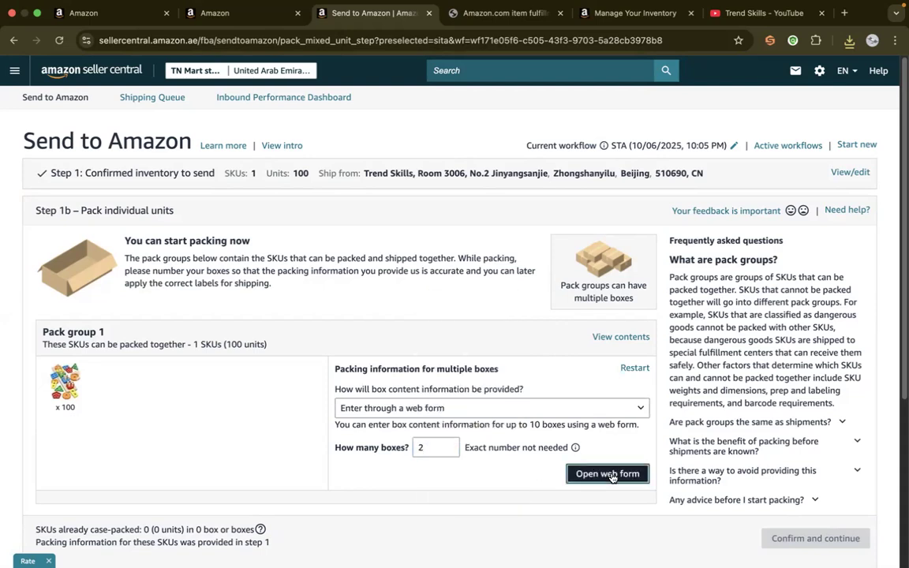
# Assign 50 units and a weight of 11 kg to each of the two boxes in the packing web form
pyautogui.click(547, 286)
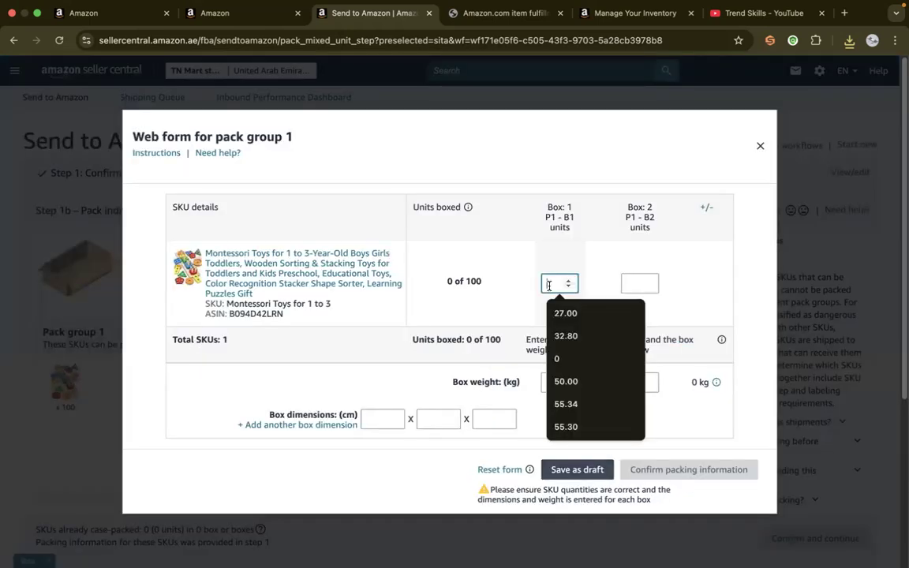
pyautogui.write('50')
pyautogui.press('Tab')
pyautogui.write('50')
pyautogui.click(551, 384)
pyautogui.write('11')
pyautogui.click(639, 383)
pyautogui.write('11')
# Set the box dimensions to 34 x 34 x 34 cm, apply them to both boxes, and confirm the packing information
pyautogui.click(374, 420)
pyautogui.write('34')
pyautogui.click(433, 420)
pyautogui.write('34')
pyautogui.click(484, 418)
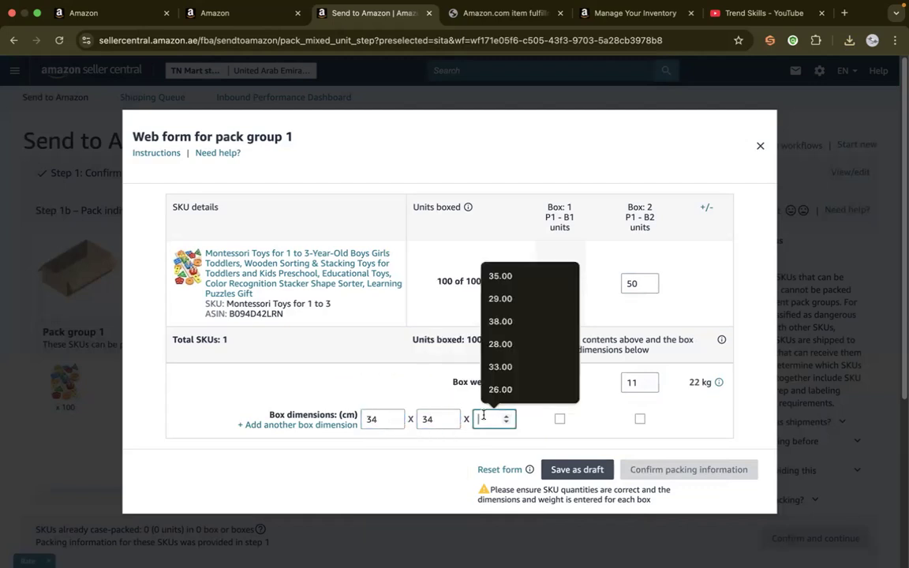
pyautogui.write('34')
pyautogui.click(560, 419)
pyautogui.click(640, 420)
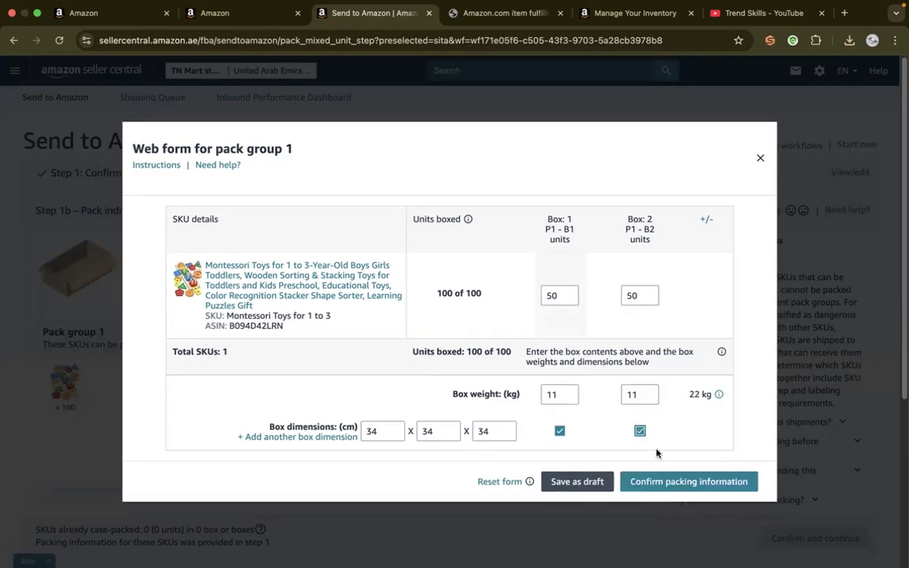
pyautogui.click(675, 481)
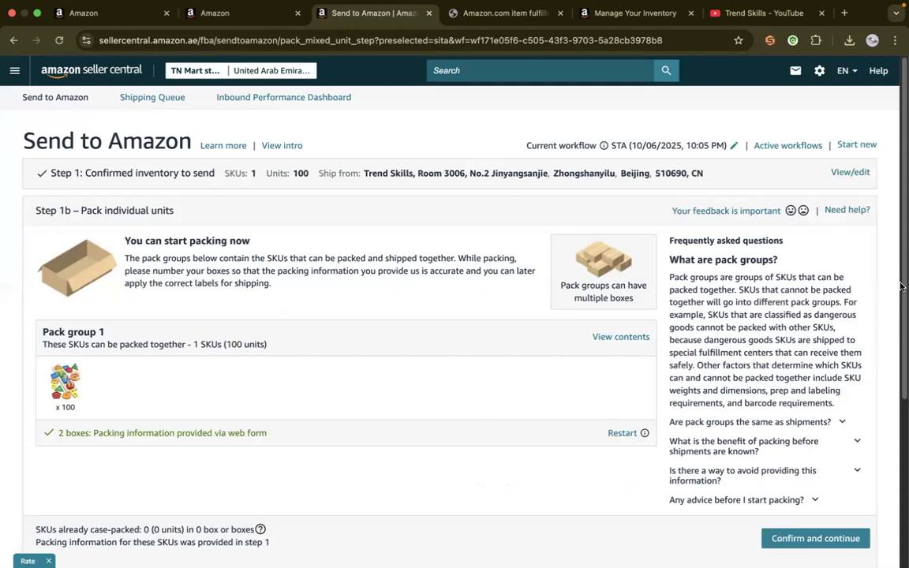
# Confirm the individual-unit packing step and continue to the shipping step
pyautogui.scroll(-2, 900, 307)
pyautogui.scroll(-5, 900, 308)
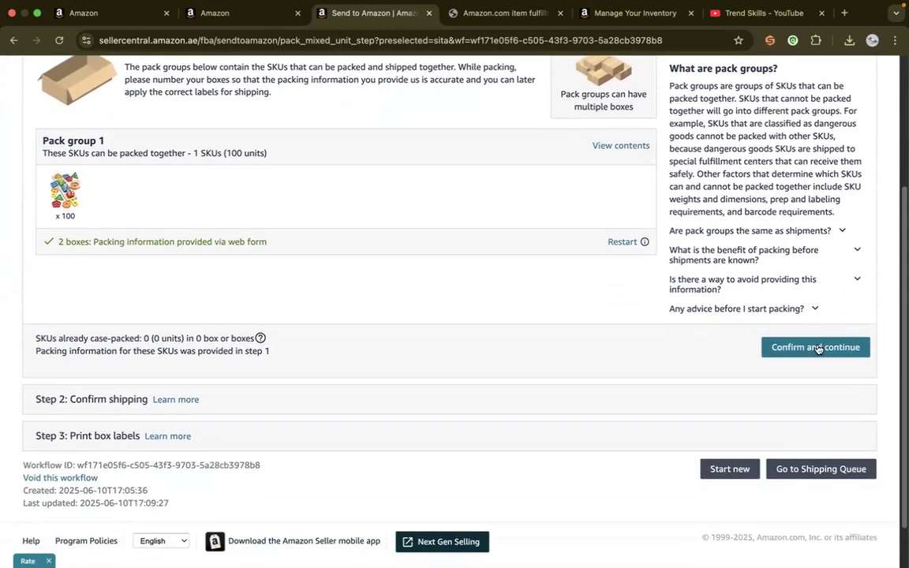
pyautogui.click(819, 349)
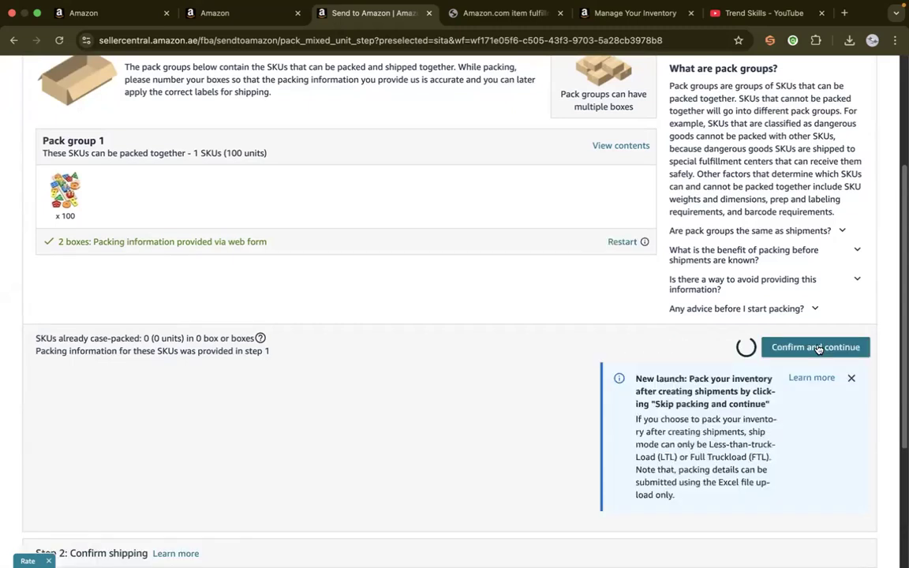
pyautogui.click(818, 349)
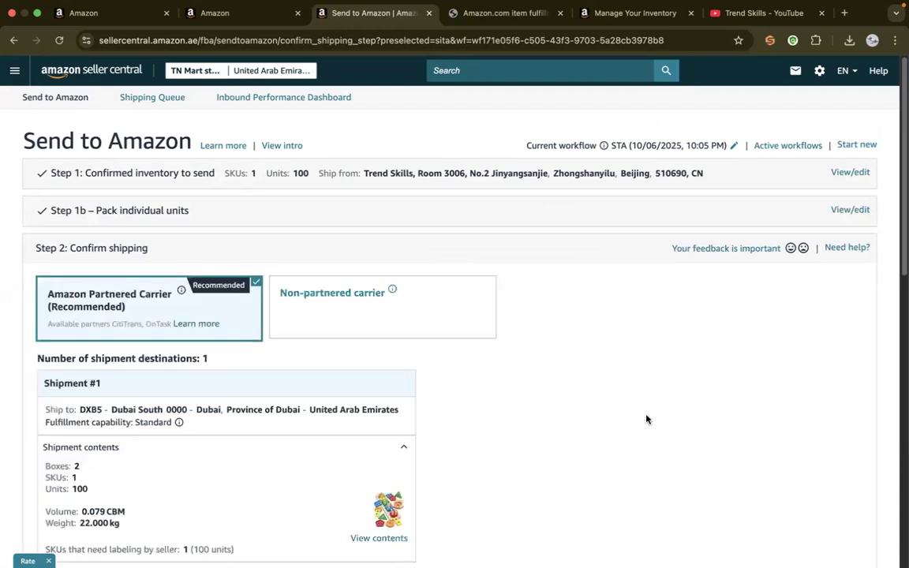
# Switch the shipment to a non-partnered carrier and confirm leaving the Partnered Carrier Program
pyautogui.moveTo(901, 229); pyautogui.dragTo(901, 286)
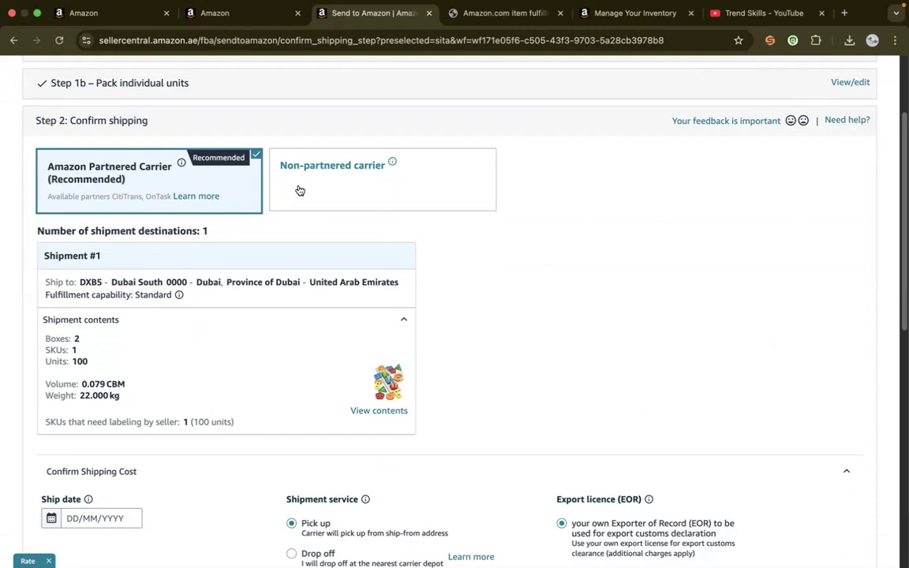
pyautogui.click(331, 183)
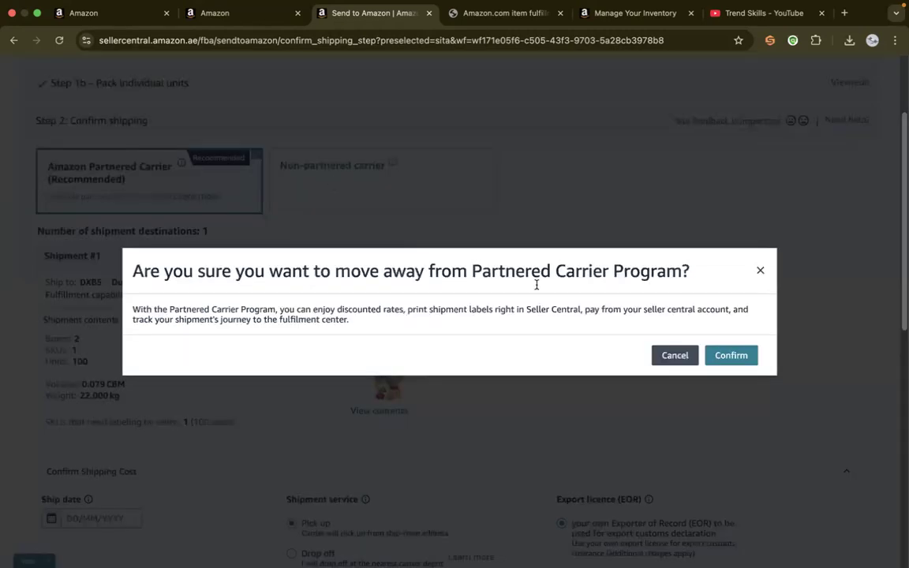
pyautogui.click(729, 355)
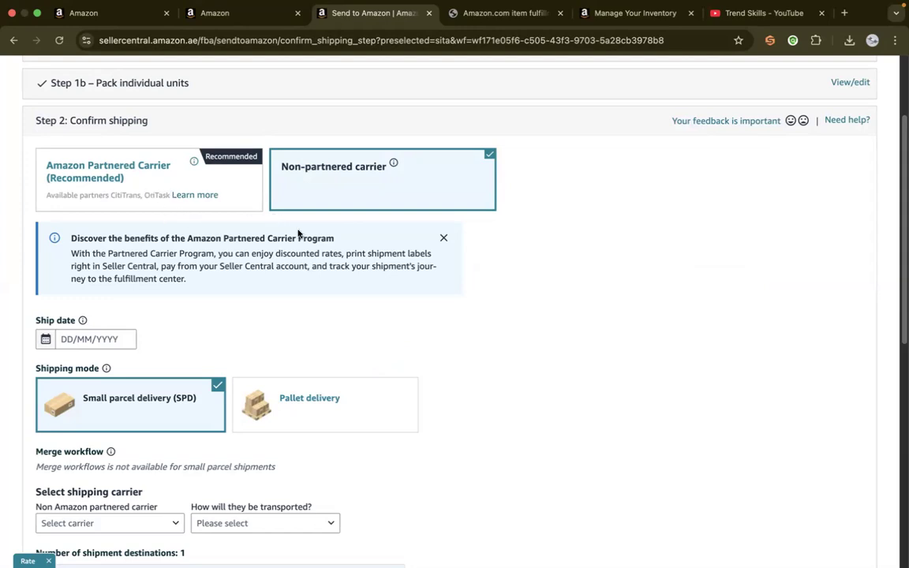
# Set the shipment's ship date to 14/06/2025
pyautogui.moveTo(902, 243); pyautogui.dragTo(901, 298)
pyautogui.click(87, 214)
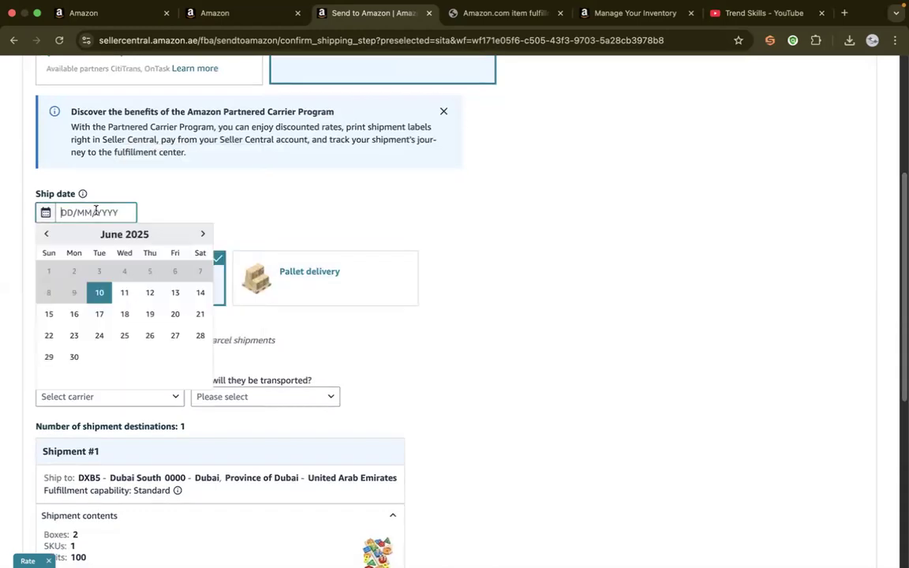
pyautogui.click(199, 290)
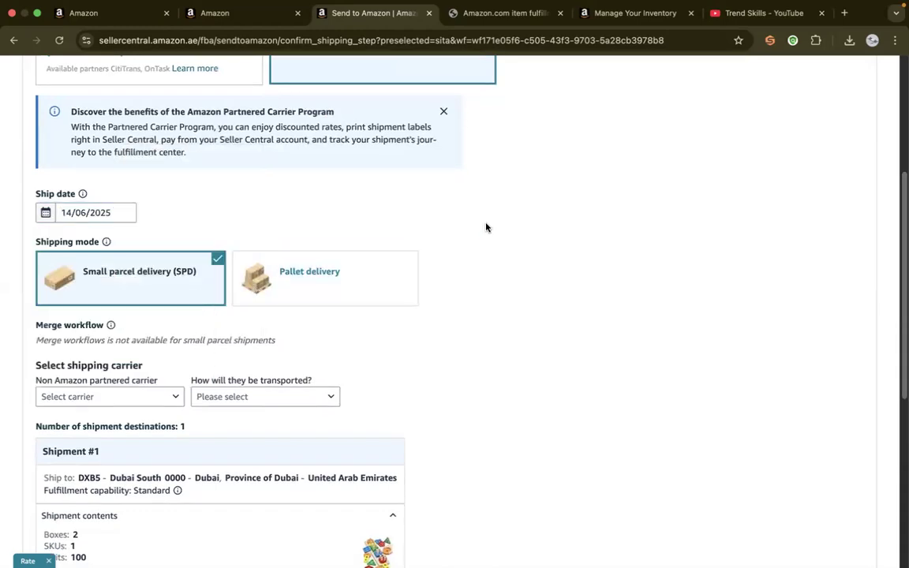
# Set the small parcel shipment's non-partnered carrier to Other and its transport method to Air
pyautogui.moveTo(901, 228); pyautogui.dragTo(901, 290)
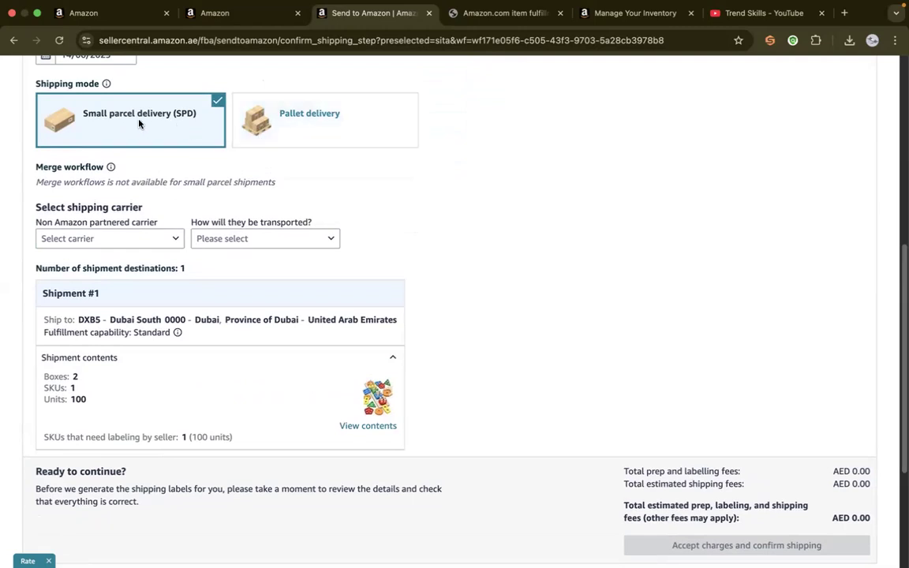
pyautogui.click(106, 243)
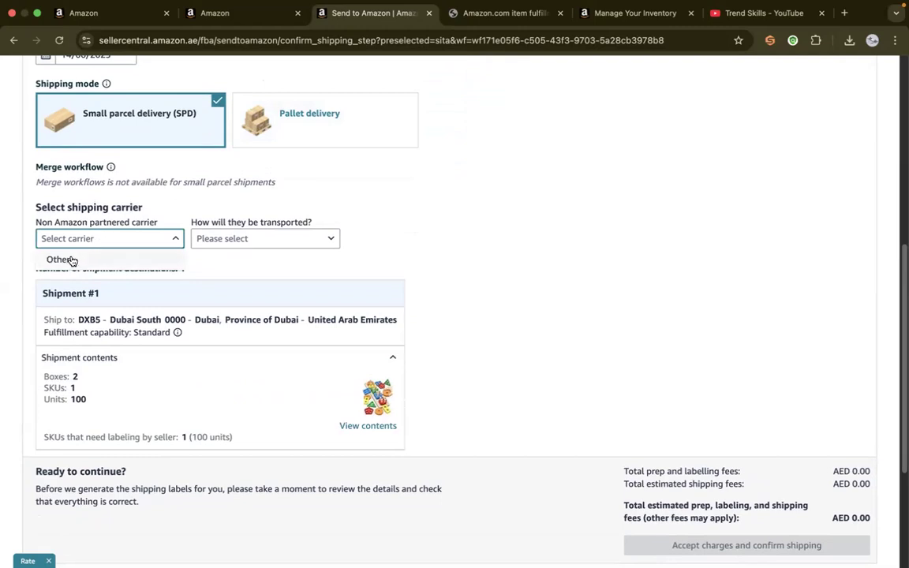
pyautogui.click(71, 260)
pyautogui.click(248, 238)
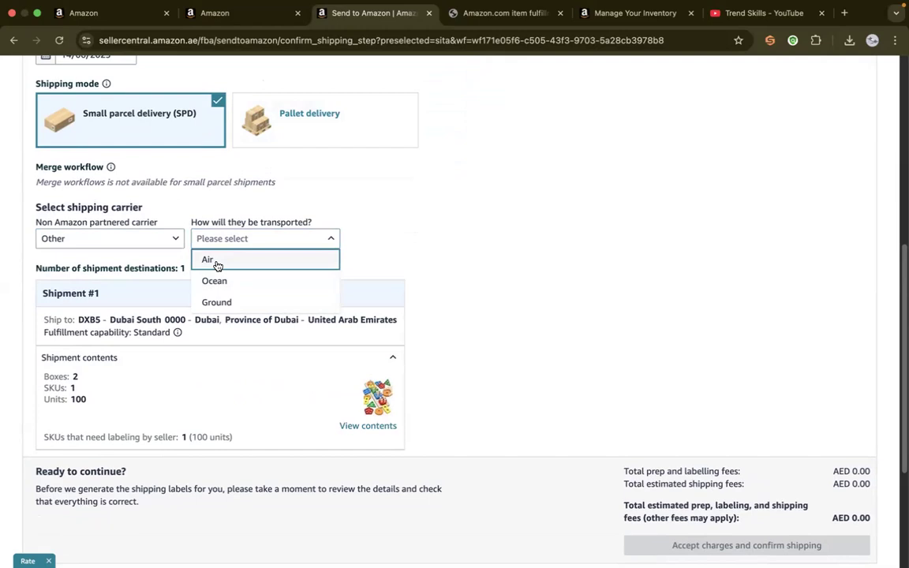
pyautogui.click(225, 261)
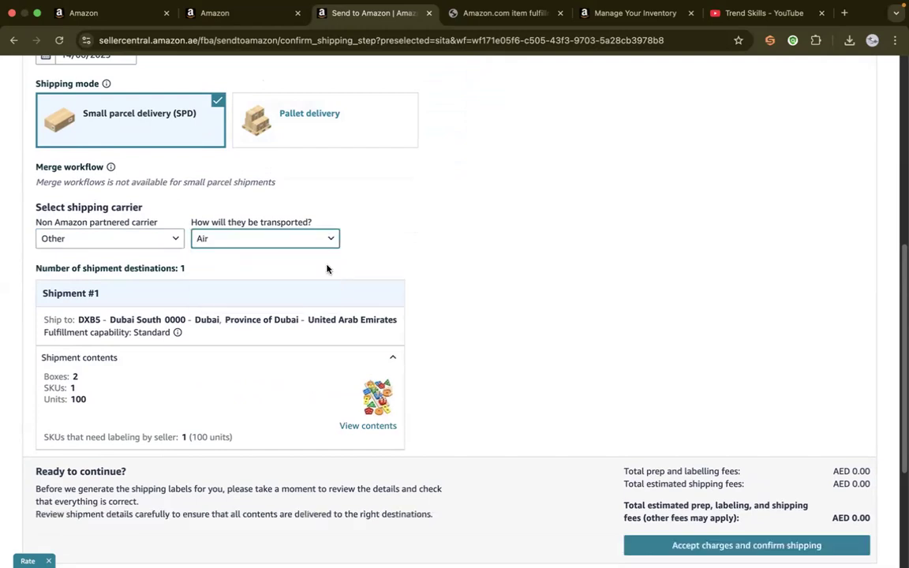
# Accept the charges and confirm shipping, and print the shipment's box labels in the 99.1 X 139 mm (A4) format
pyautogui.scroll(-5, 902, 351)
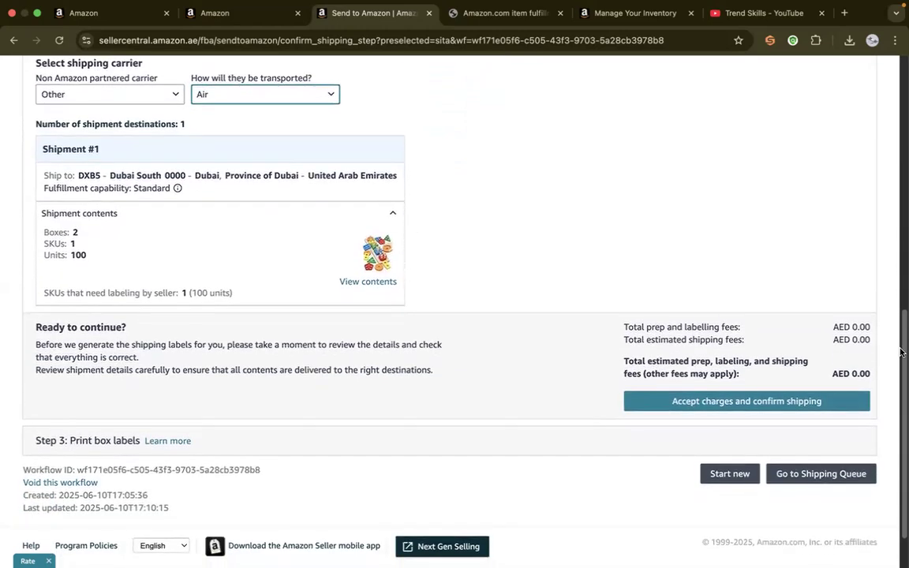
pyautogui.click(746, 403)
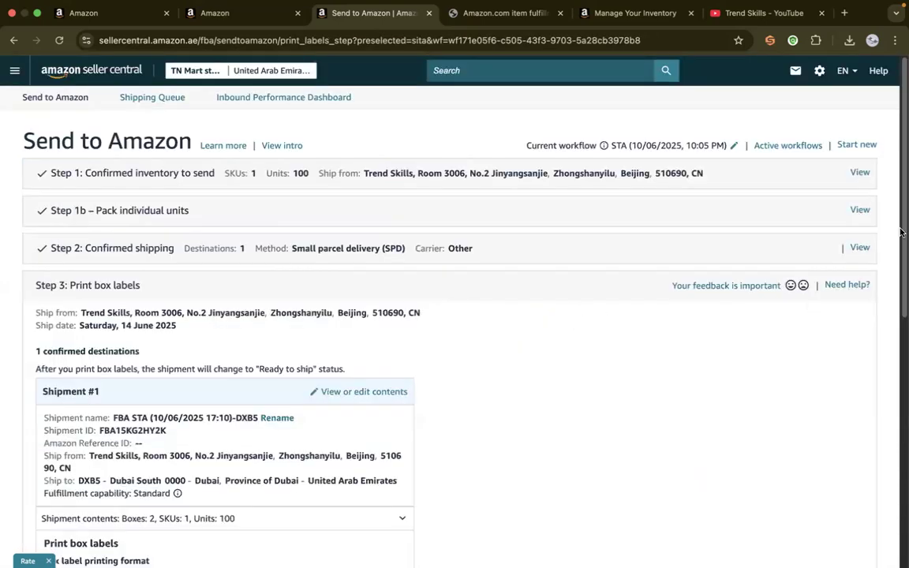
pyautogui.scroll(-4, 901, 300)
pyautogui.scroll(-6, 901, 300)
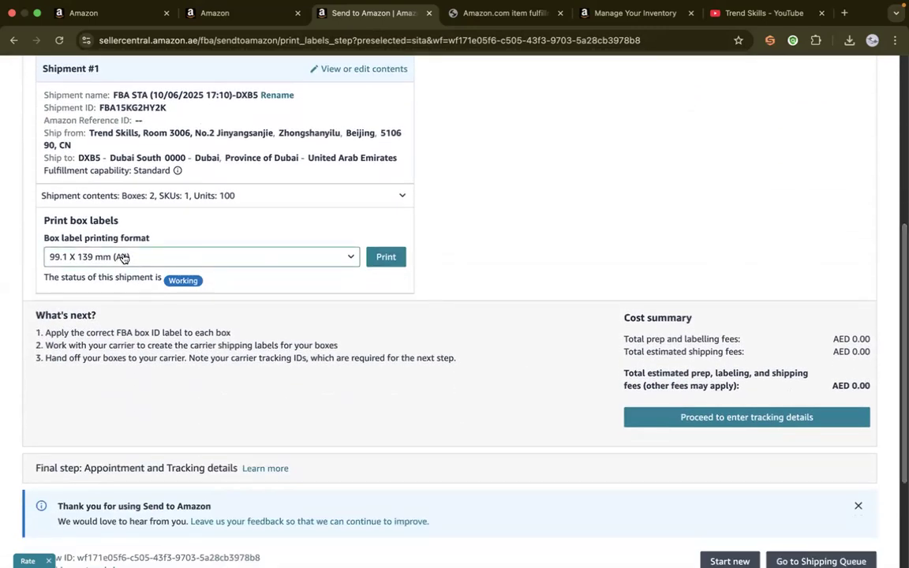
pyautogui.click(387, 258)
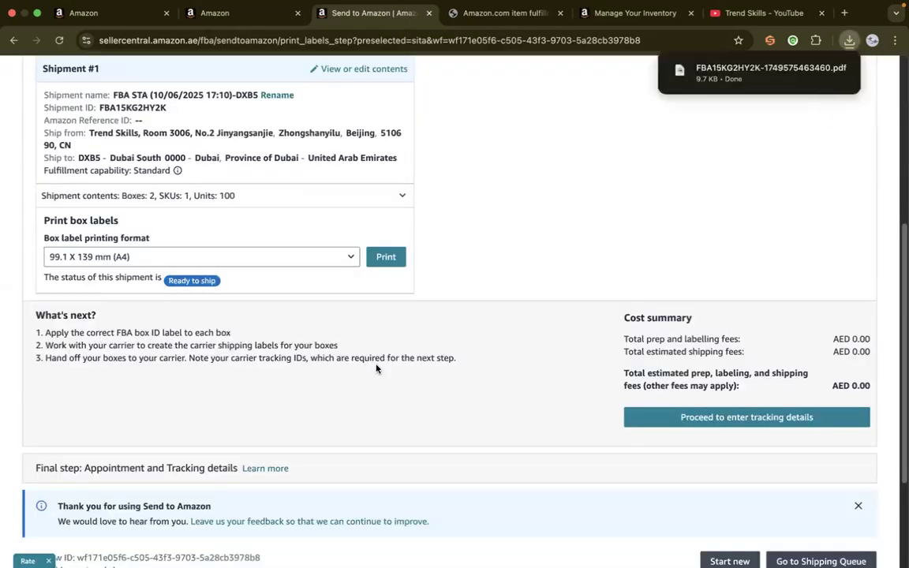
# Open the downloaded box label PDF, review its box labels and check its print option
pyautogui.click(745, 73)
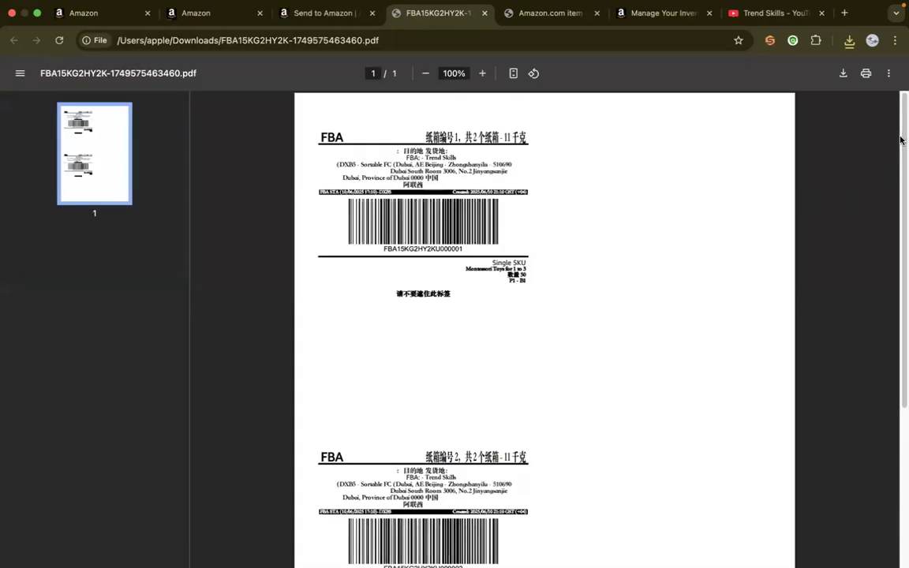
pyautogui.scroll(-3, 901, 212)
pyautogui.moveTo(901, 212); pyautogui.dragTo(901, 134)
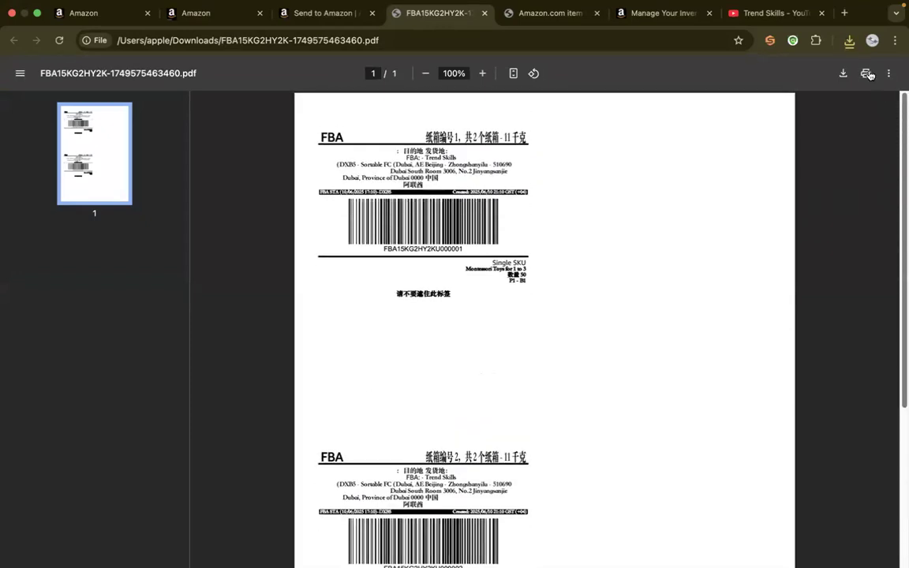
pyautogui.click(866, 73)
pyautogui.click(701, 447)
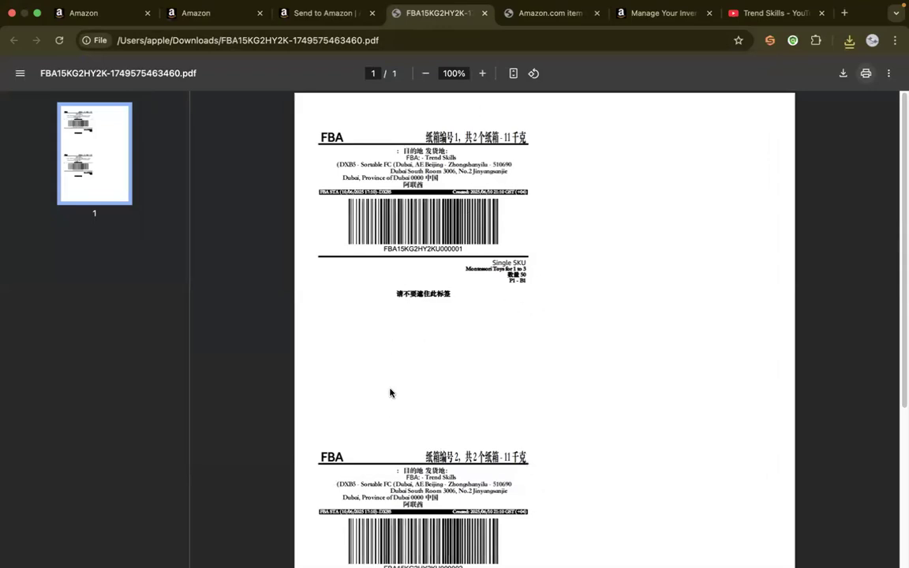
# Close the box label PDF and the item label PDF, and return to the Send to Amazon workflow
pyautogui.click(484, 18)
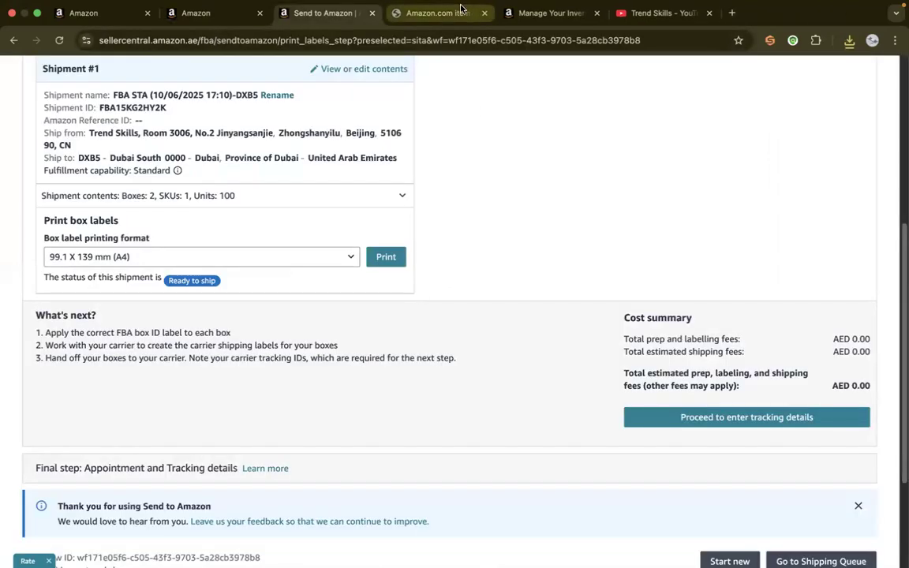
pyautogui.click(478, 14)
pyautogui.click(484, 14)
pyautogui.click(341, 18)
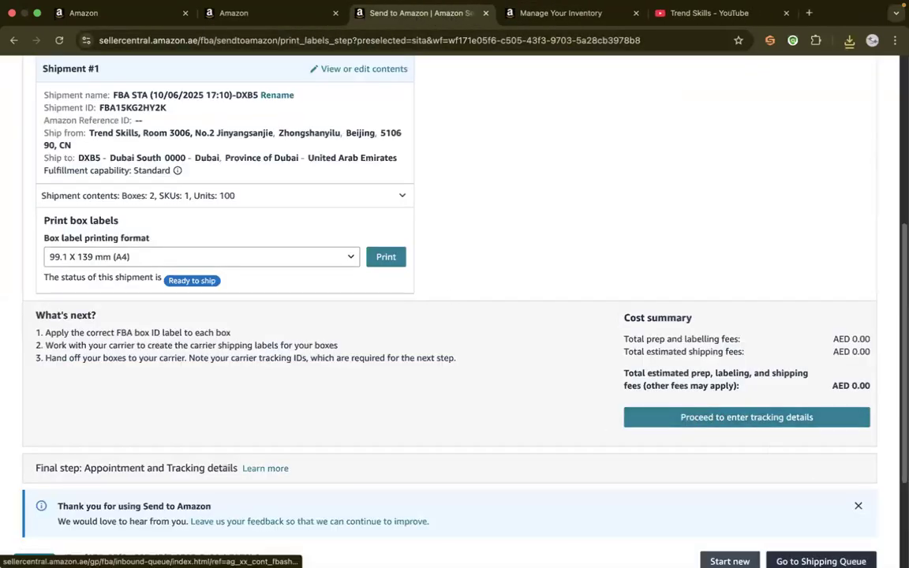
# From the Shipping Queue, open tracking for the FBA STA (10/06/2025 17:10)-DXB5 shipment and highlight its ship-to address and shipment ID
pyautogui.click(821, 561)
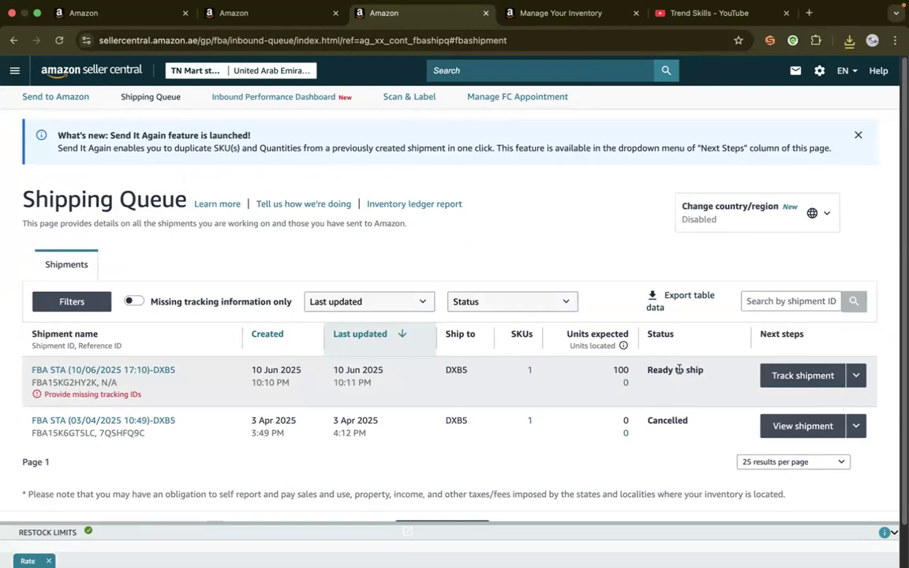
pyautogui.click(793, 375)
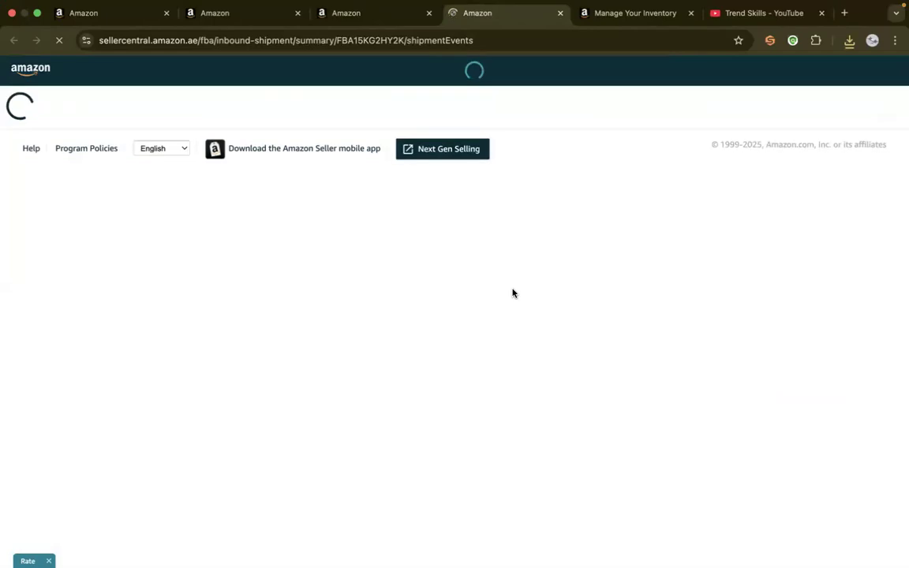
pyautogui.click(351, 16)
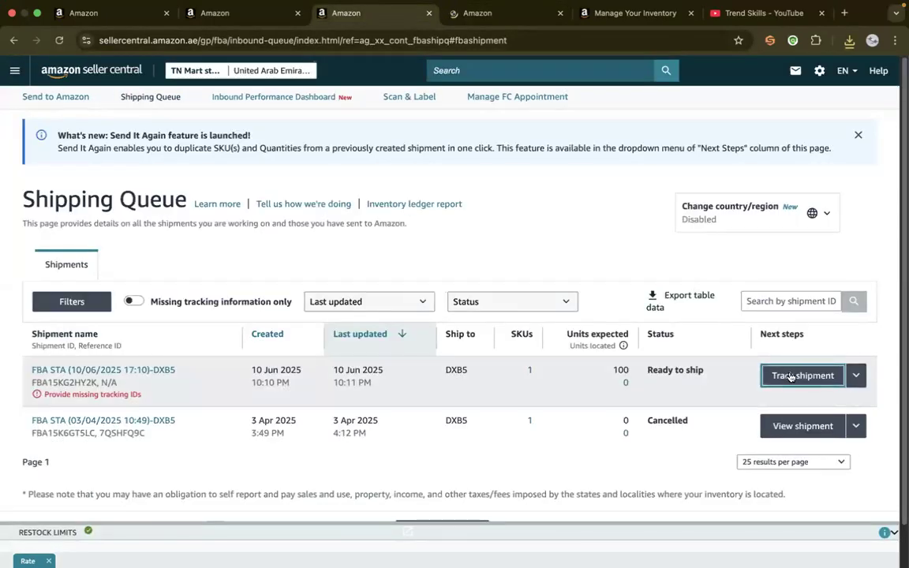
pyautogui.click(477, 14)
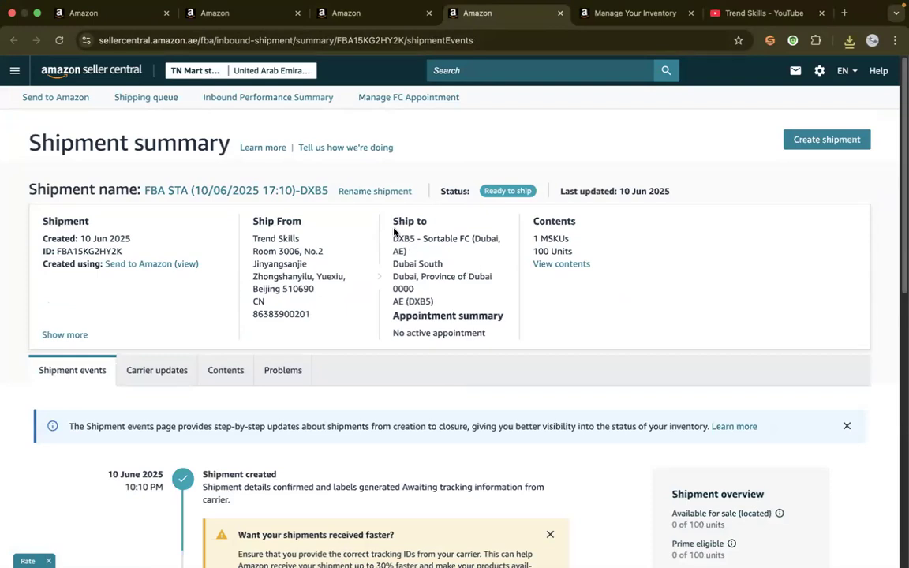
pyautogui.moveTo(392, 223); pyautogui.dragTo(448, 302)
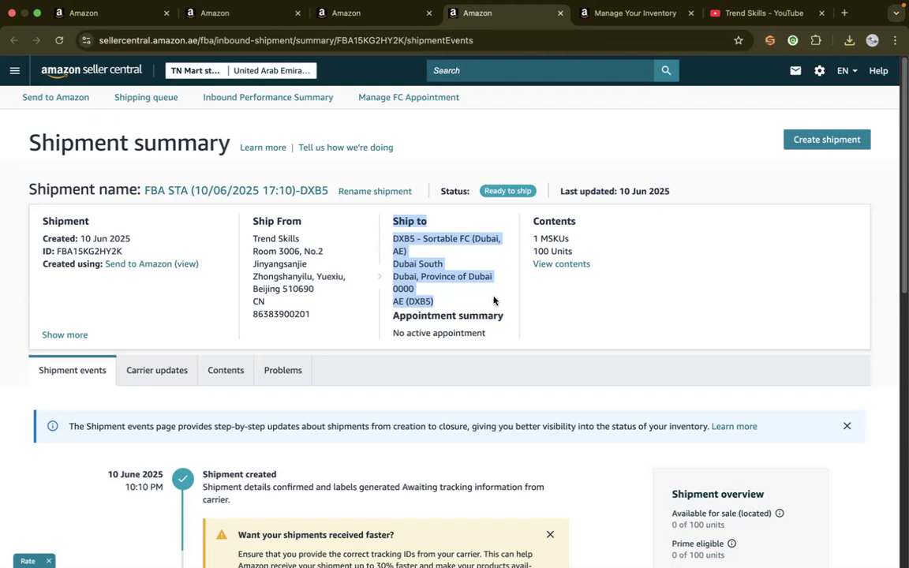
pyautogui.tripleClick(82, 250)
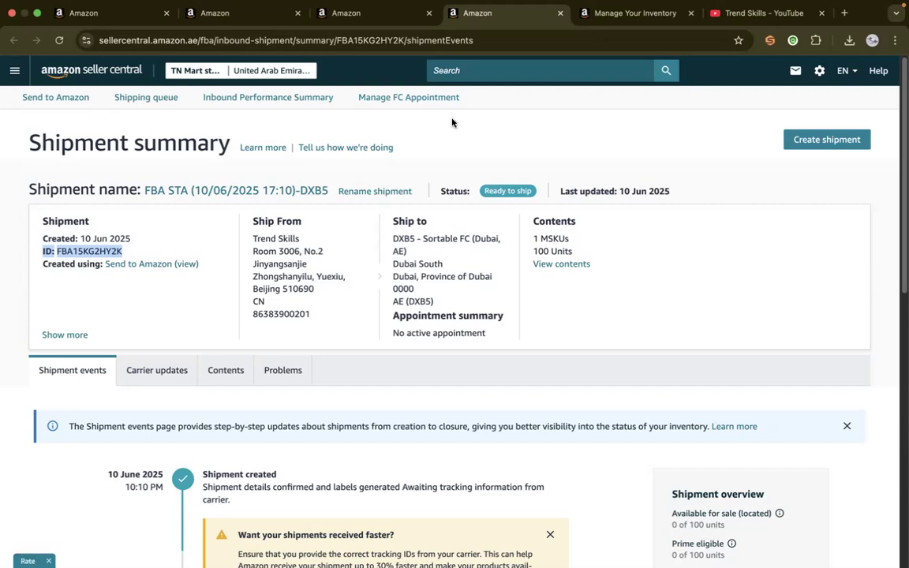
# Switch to the Manage All Inventory page, move its browser tab beside the product search tab, and review the listings
pyautogui.click(361, 16)
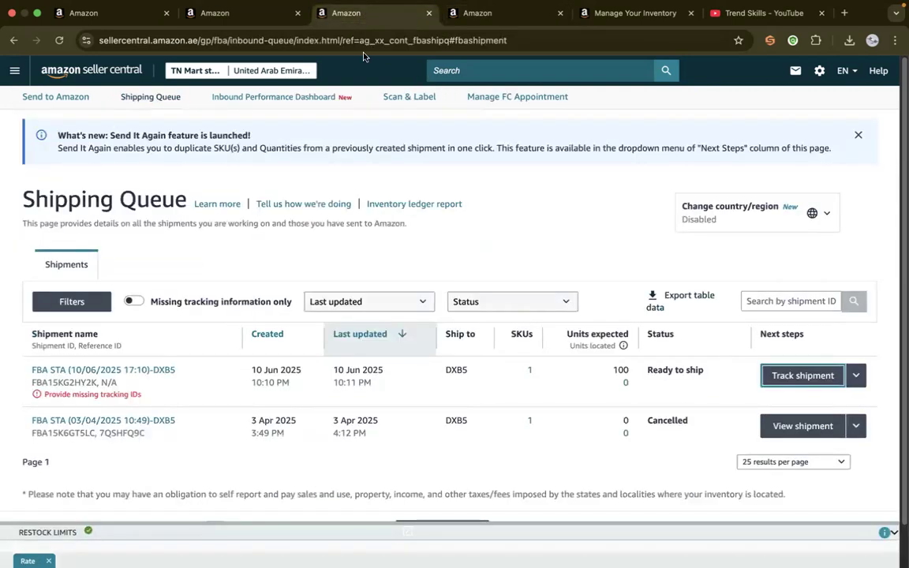
pyautogui.click(230, 11)
pyautogui.moveTo(635, 12); pyautogui.dragTo(375, 12)
pyautogui.click(381, 232)
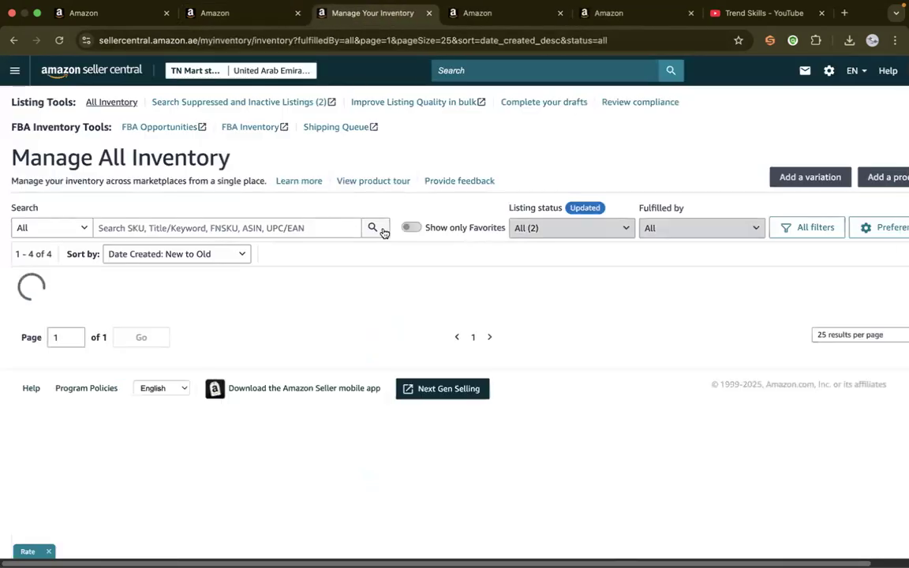
pyautogui.moveTo(901, 84); pyautogui.dragTo(901, 173)
pyautogui.click(438, 258)
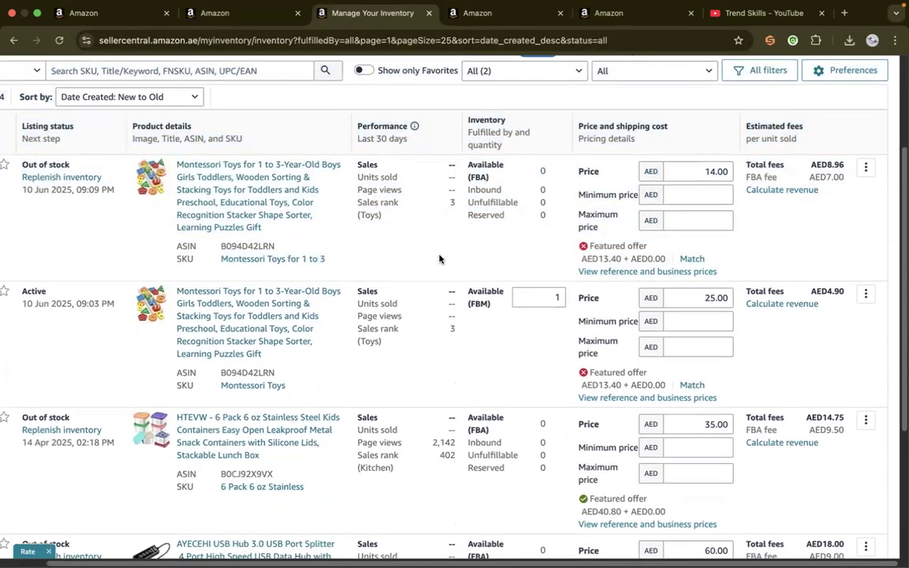
# Review the available quantity and price of the merchant-fulfilled Montessori Toys listing
pyautogui.hscroll(-3, 101, 324)
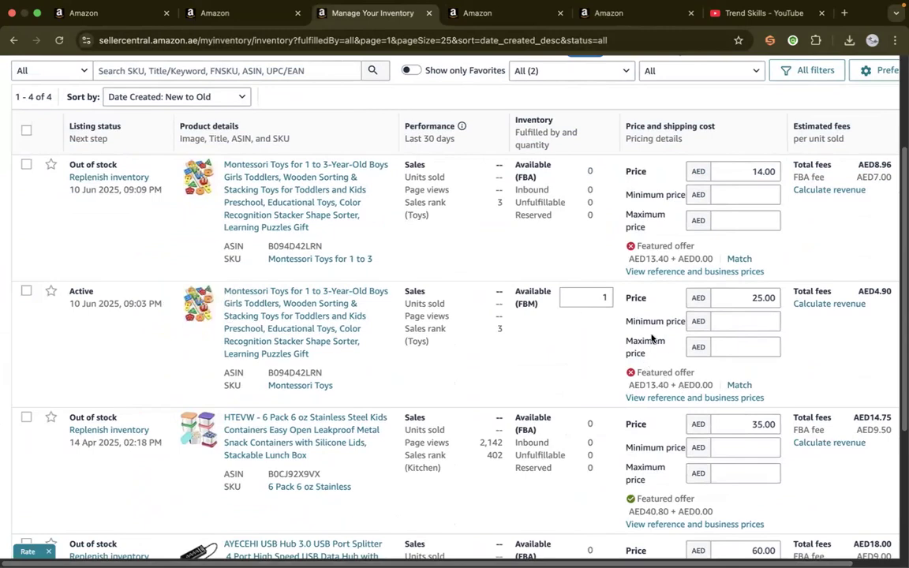
pyautogui.click(606, 297)
pyautogui.click(746, 297)
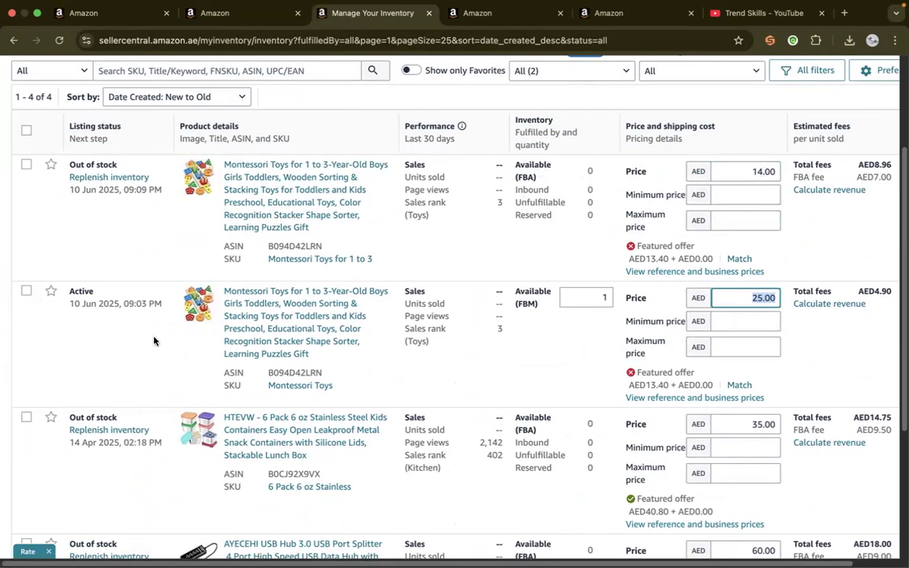
# Delete the active merchant-fulfilled listing with SKU Montessori Toys and confirm the deletion
pyautogui.hscroll(2, 154, 341)
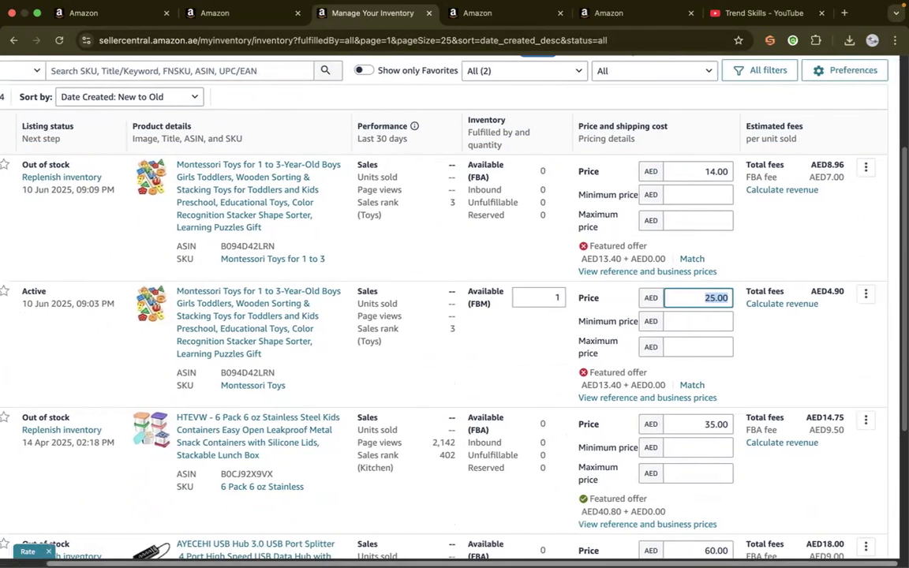
pyautogui.click(866, 296)
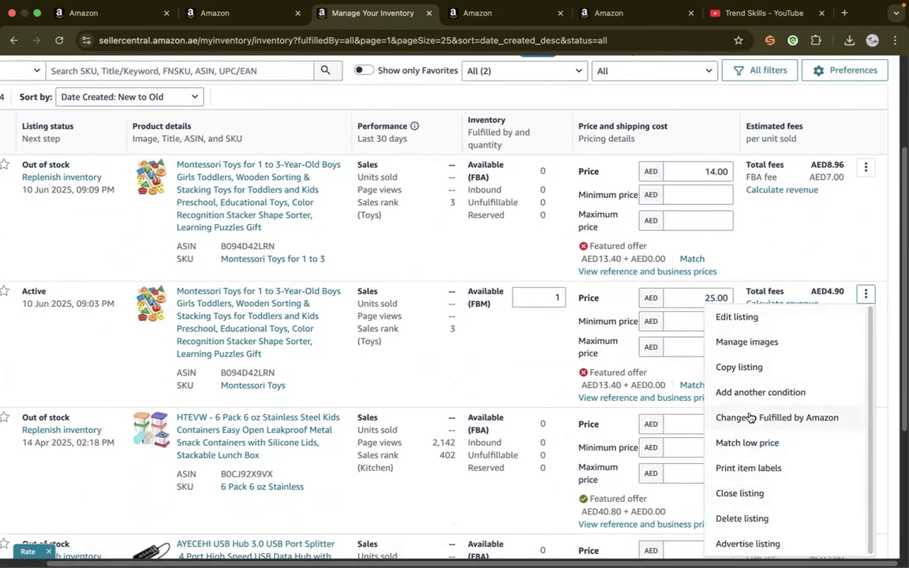
pyautogui.click(745, 519)
pyautogui.click(602, 393)
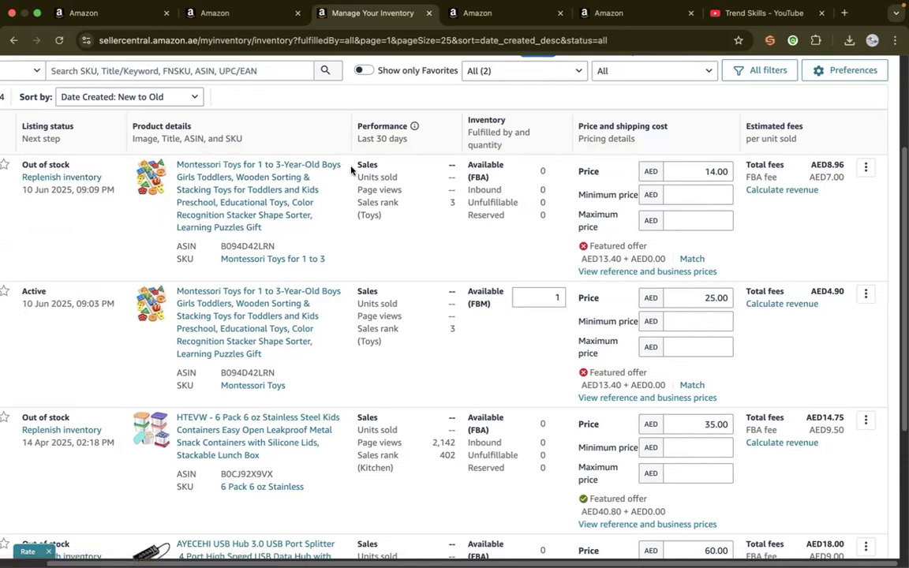
# Open Send or replenish inventory for the FBA listing Montessori Toys for 1 to 3, dismiss its hint, and close the workflow and inventory pages
pyautogui.click(219, 10)
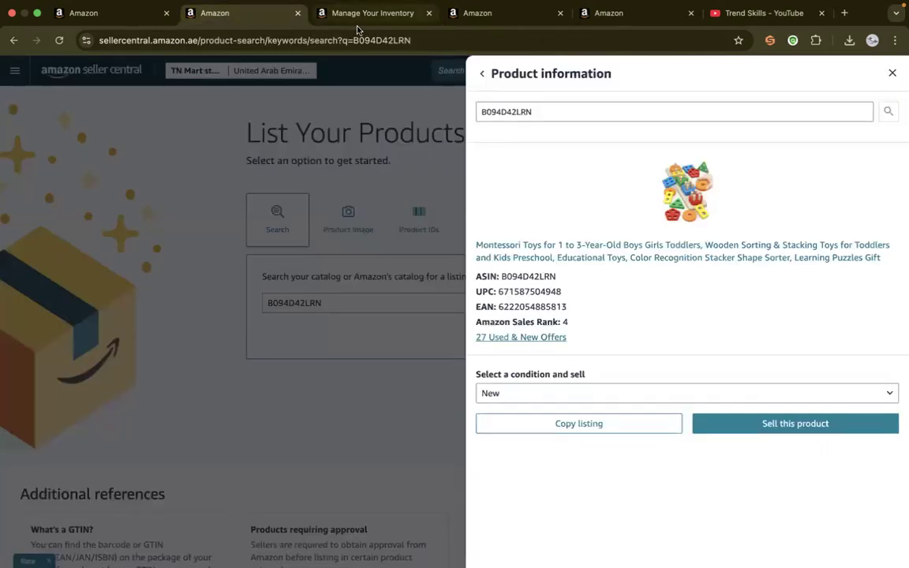
pyautogui.click(535, 15)
pyautogui.click(371, 12)
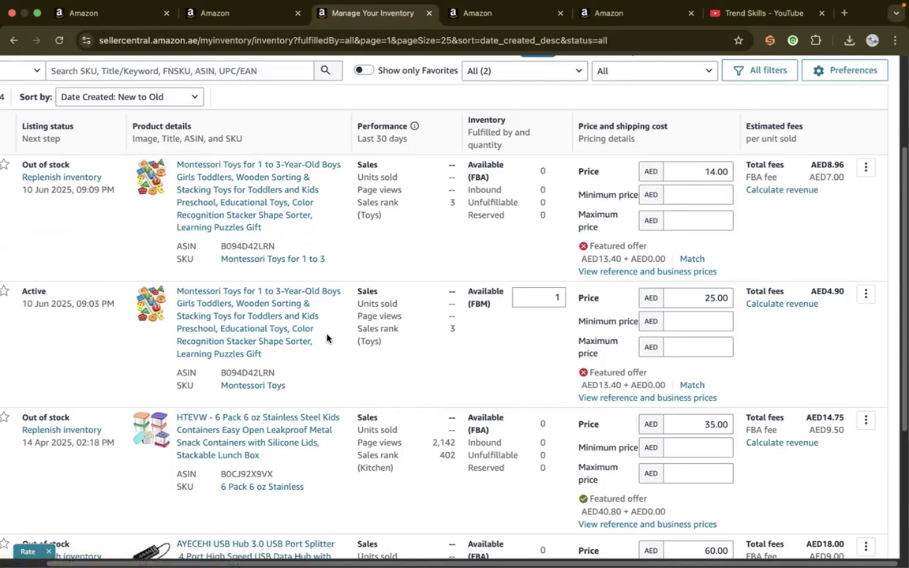
pyautogui.click(864, 168)
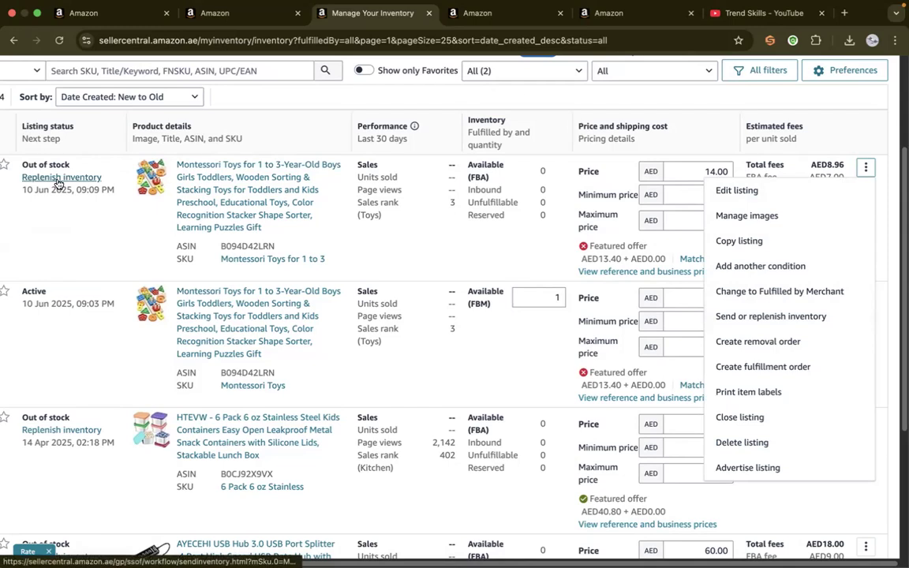
pyautogui.click(754, 319)
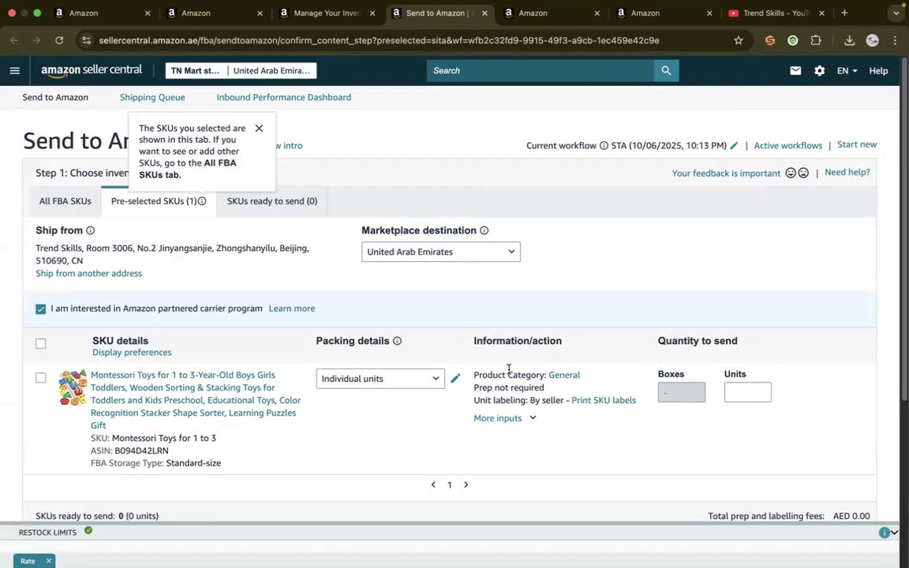
pyautogui.click(262, 131)
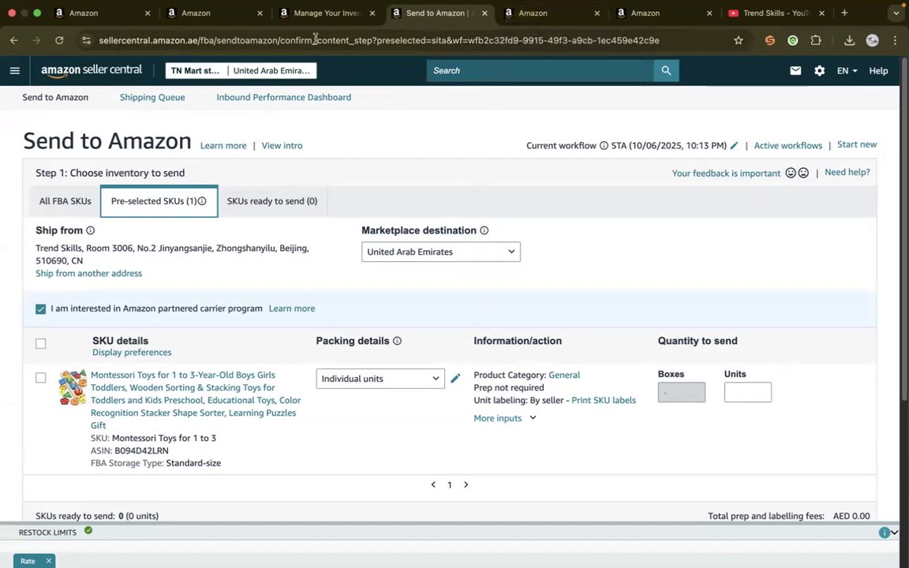
pyautogui.click(371, 14)
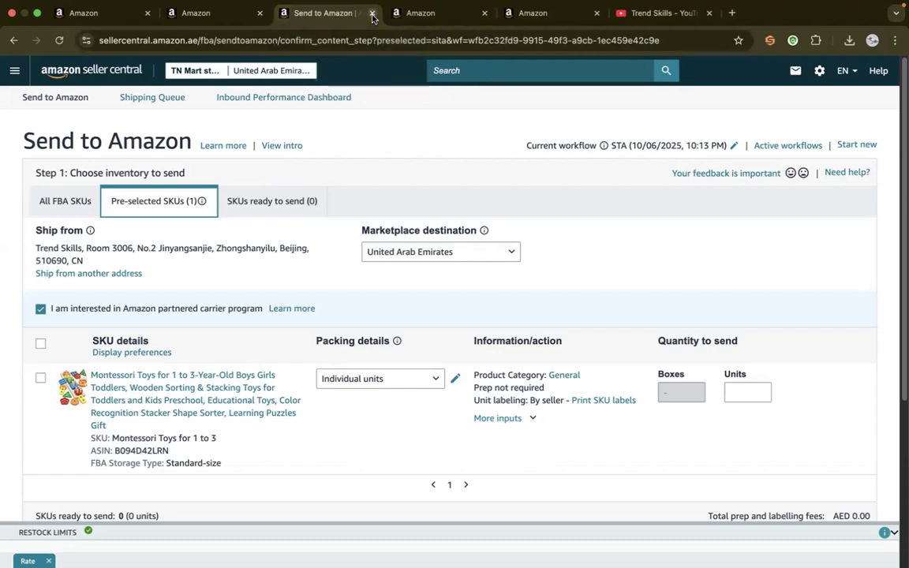
pyautogui.click(372, 13)
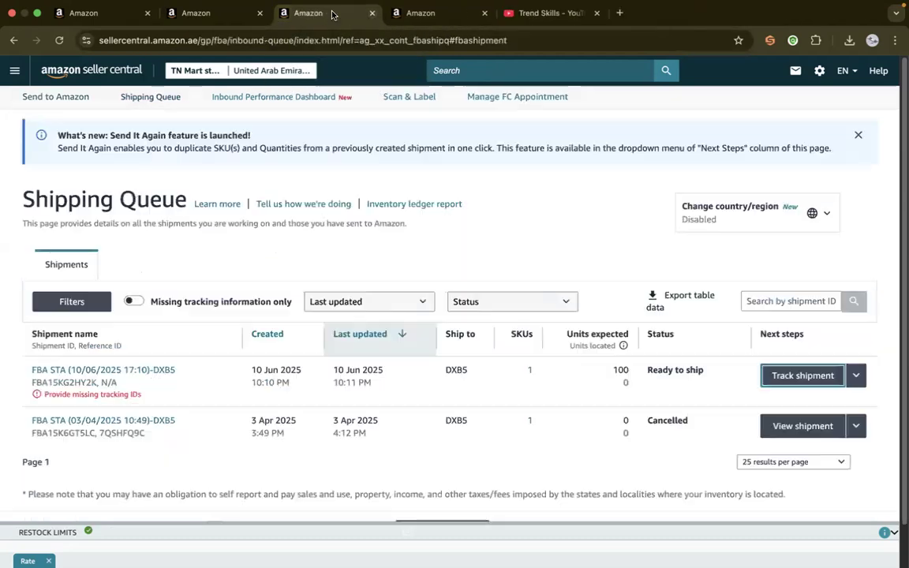
# Open Manage FBA Shipments from the Inventory section and track the FBA STA (10/06/2025 17:10)-DXB5 shipment
pyautogui.click(11, 73)
pyautogui.moveTo(45, 105)
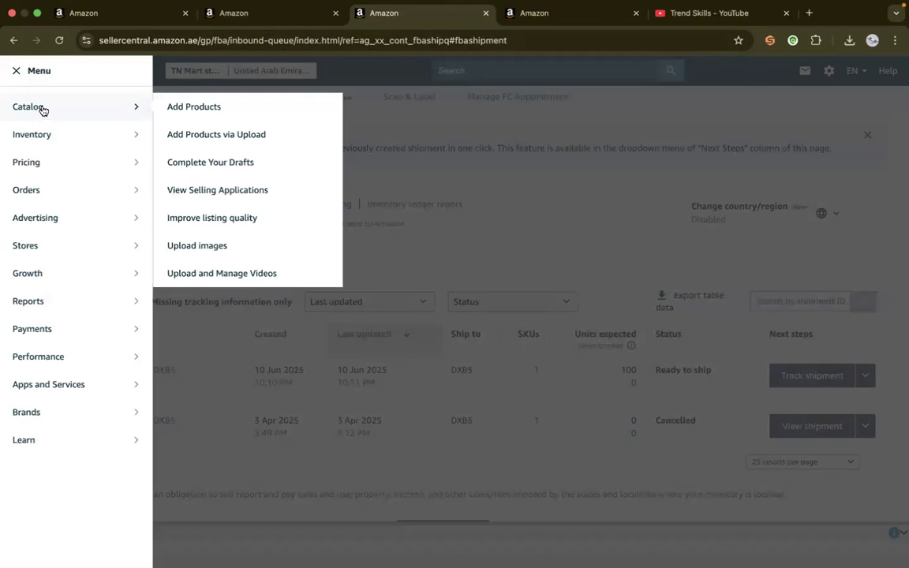
pyautogui.moveTo(117, 135)
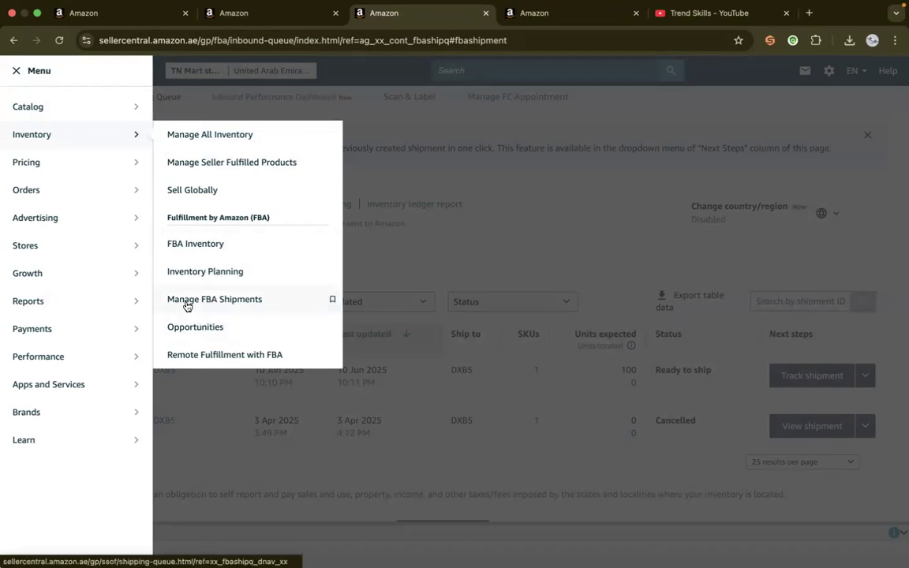
pyautogui.click(228, 301)
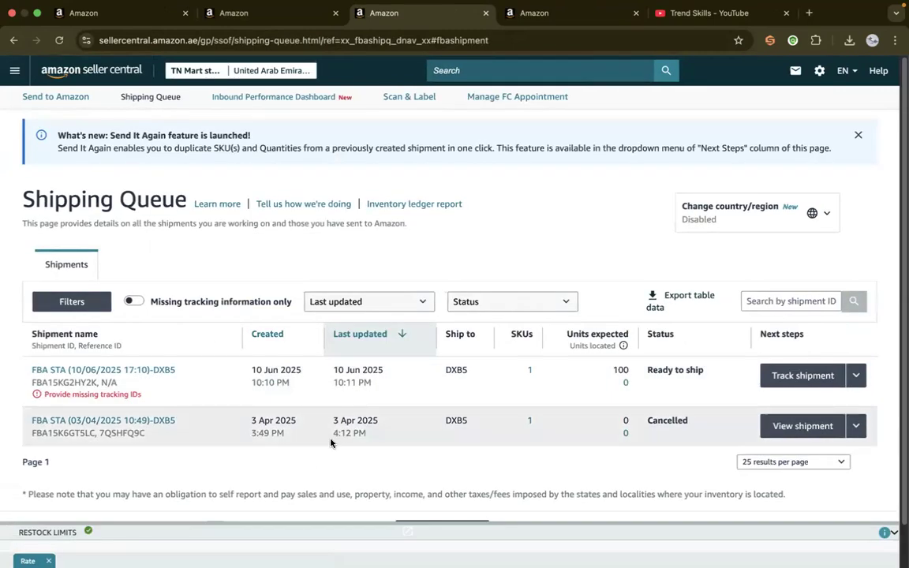
pyautogui.click(803, 375)
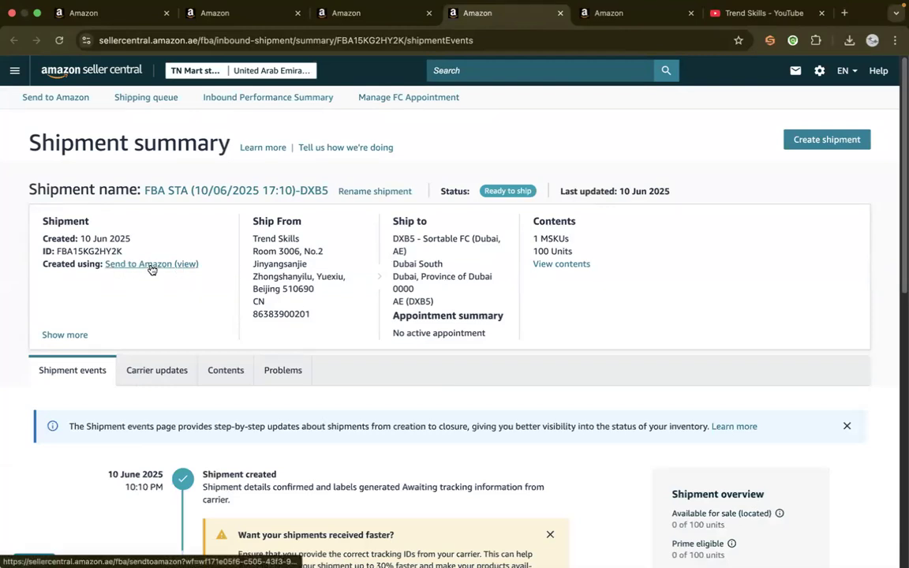
# Open the shipment's Send to Amazon workflow and delete the shipment and charges, confirming that its generated labels will be destroyed
pyautogui.click(151, 268)
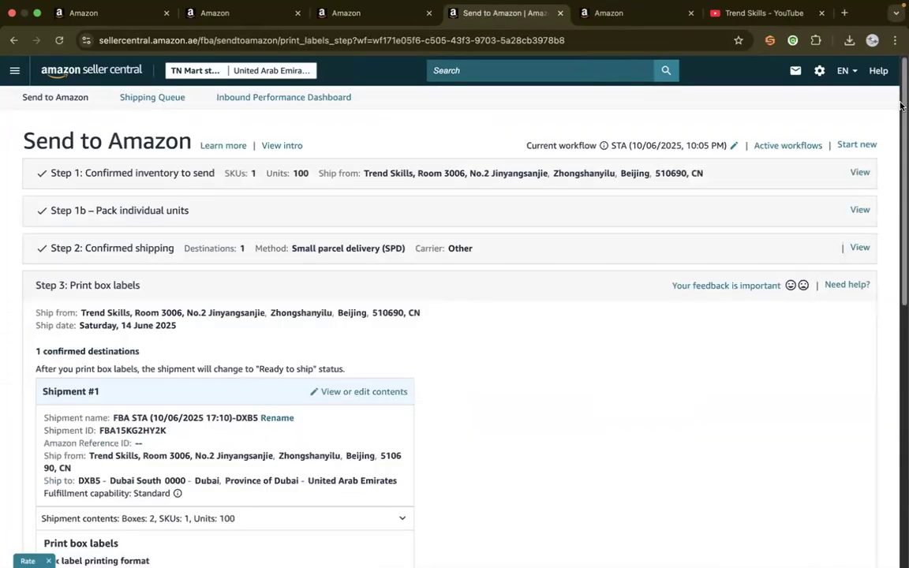
pyautogui.scroll(-10, 901, 105)
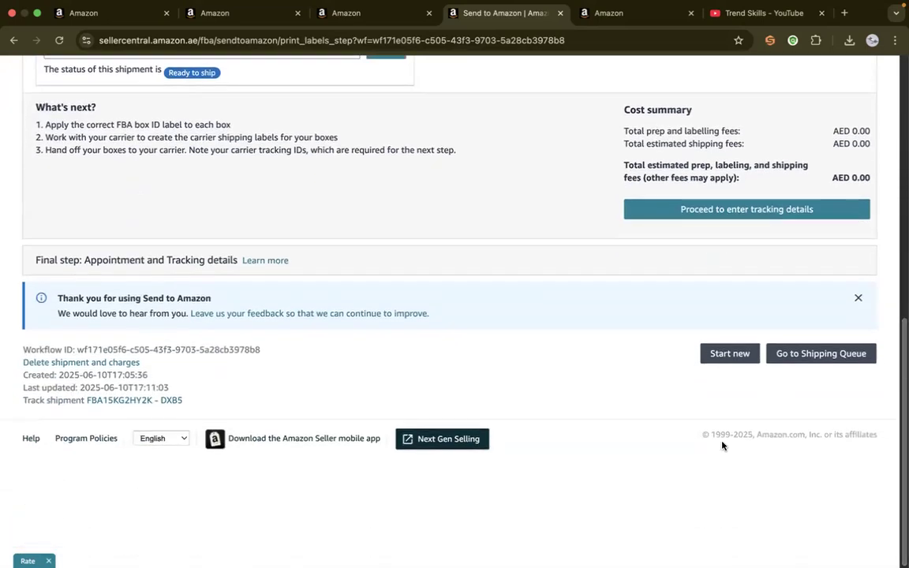
pyautogui.click(79, 365)
pyautogui.click(215, 323)
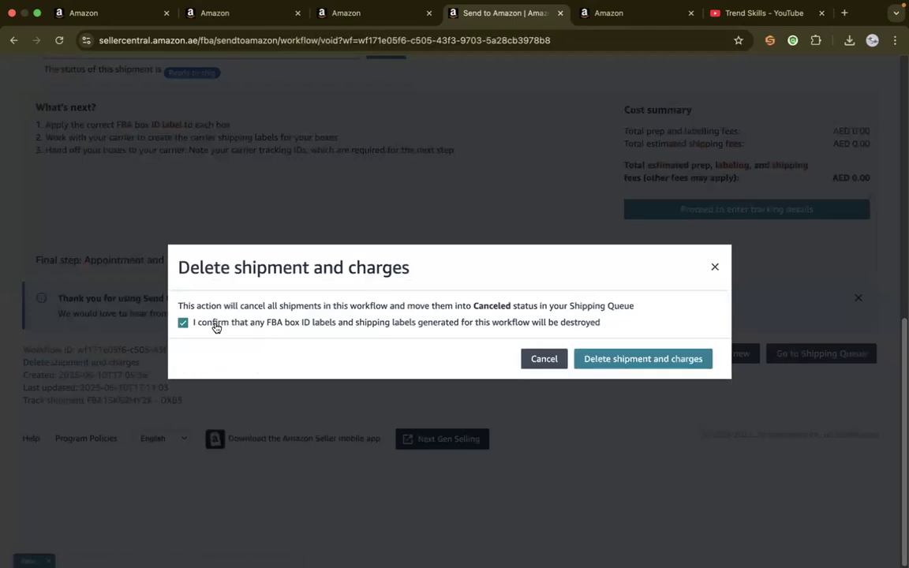
pyautogui.click(635, 360)
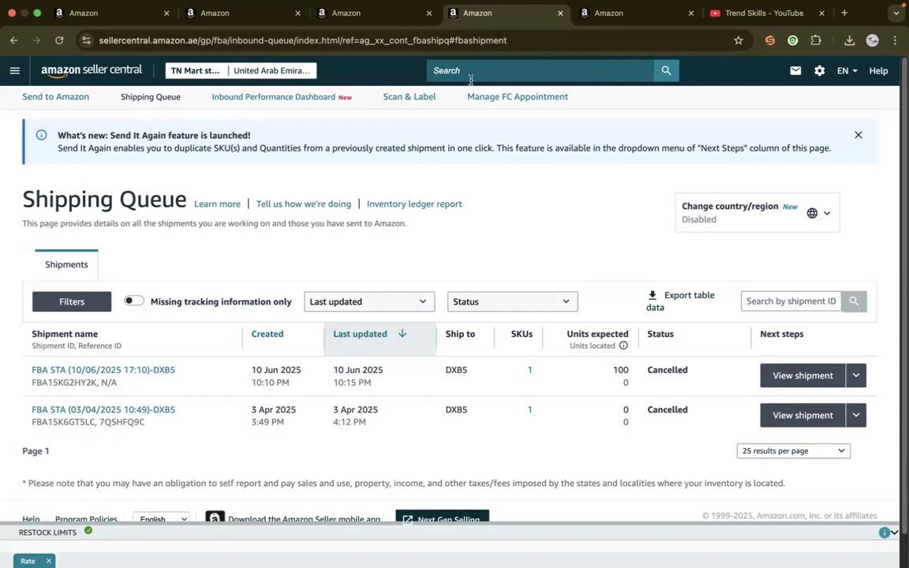
# Reopen Manage FBA Shipments to check the deleted shipment's status in the Shipping Queue
pyautogui.click(332, 16)
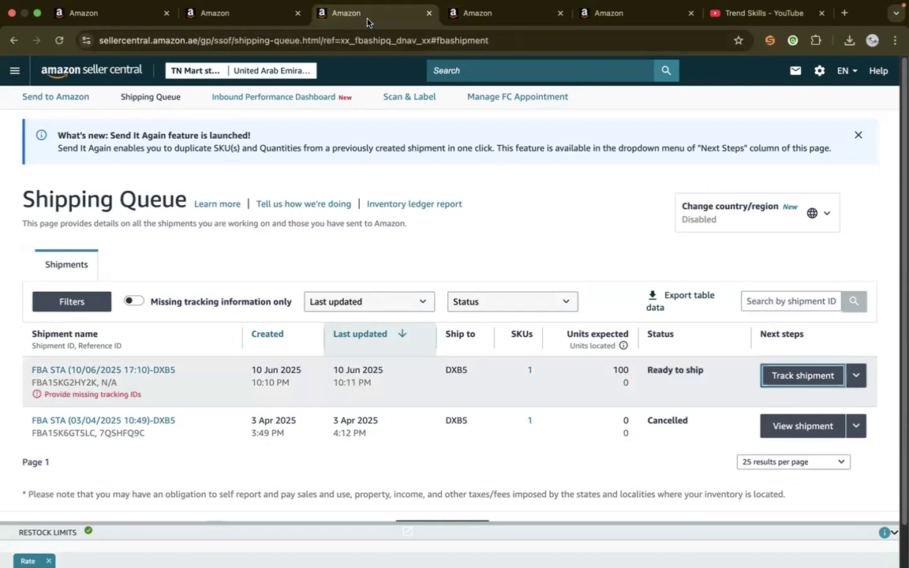
pyautogui.click(223, 15)
pyautogui.click(419, 15)
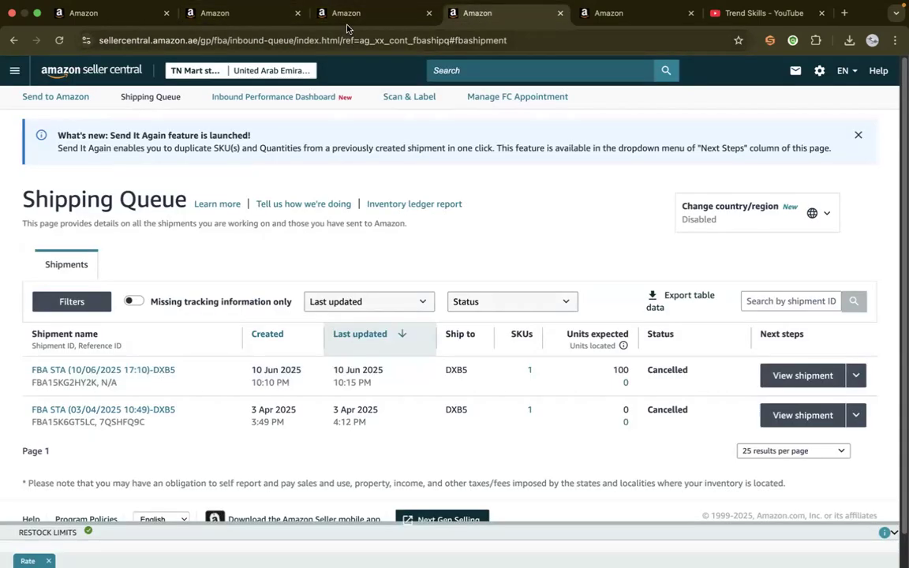
pyautogui.click(14, 71)
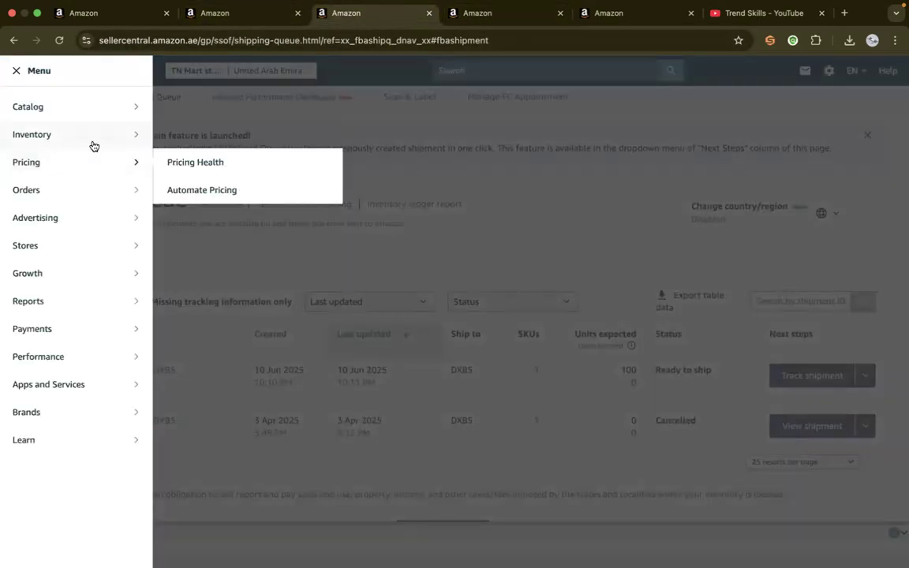
pyautogui.click(223, 298)
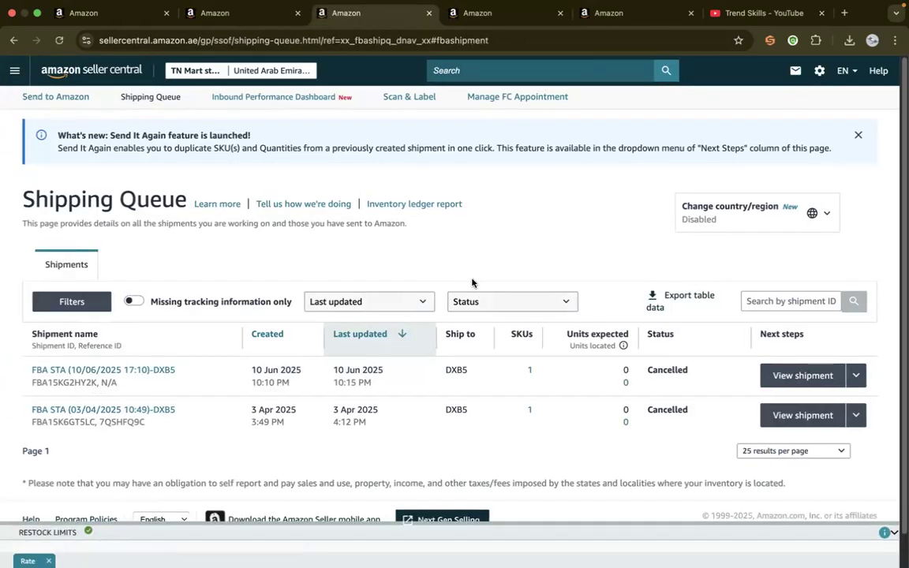
# Expand the restock limits, examine the utilisation, inventory and shipment quantities for standard-size and oversize storage, and collapse them
pyautogui.click(66, 534)
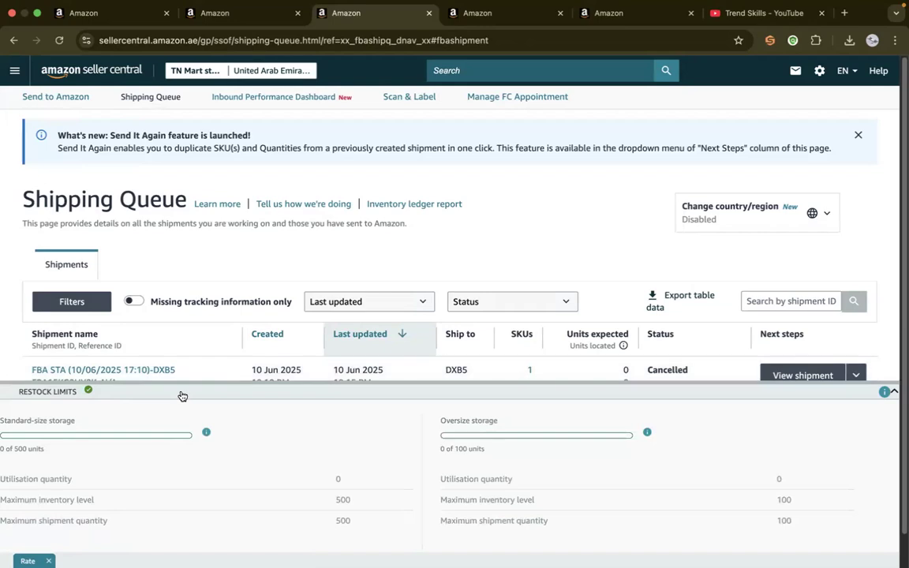
pyautogui.doubleClick(341, 502)
pyautogui.doubleClick(342, 521)
pyautogui.doubleClick(344, 500)
pyautogui.doubleClick(338, 479)
pyautogui.click(520, 511)
pyautogui.tripleClick(519, 500)
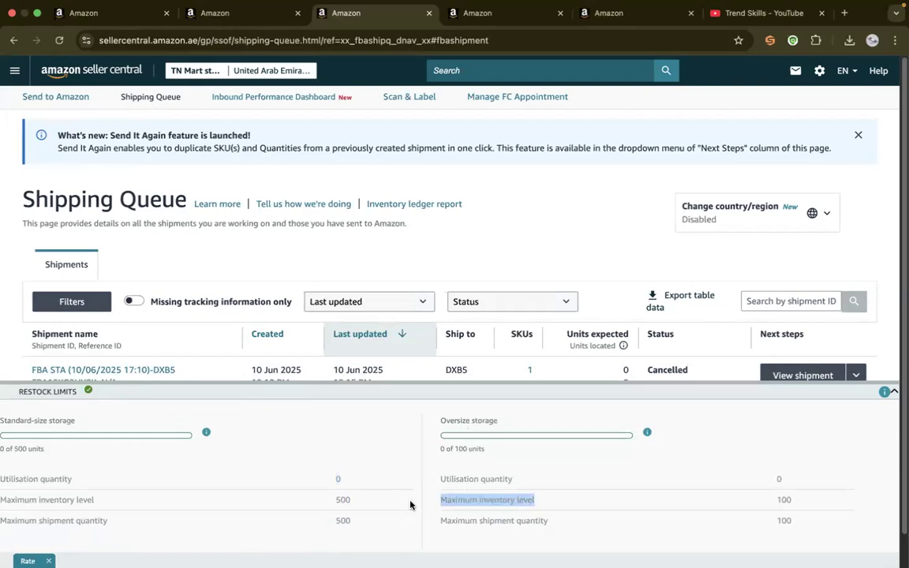
pyautogui.doubleClick(54, 424)
pyautogui.click(54, 425)
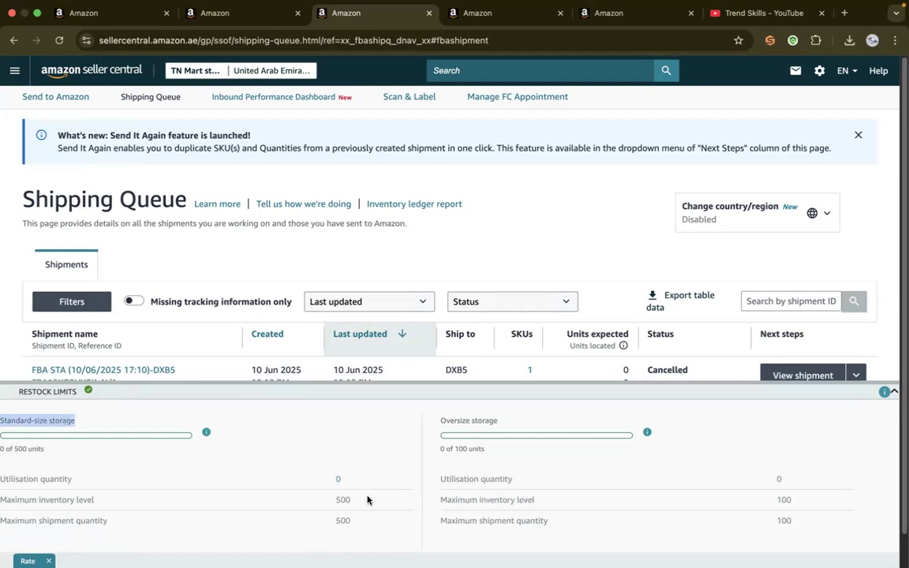
pyautogui.doubleClick(496, 500)
pyautogui.tripleClick(503, 500)
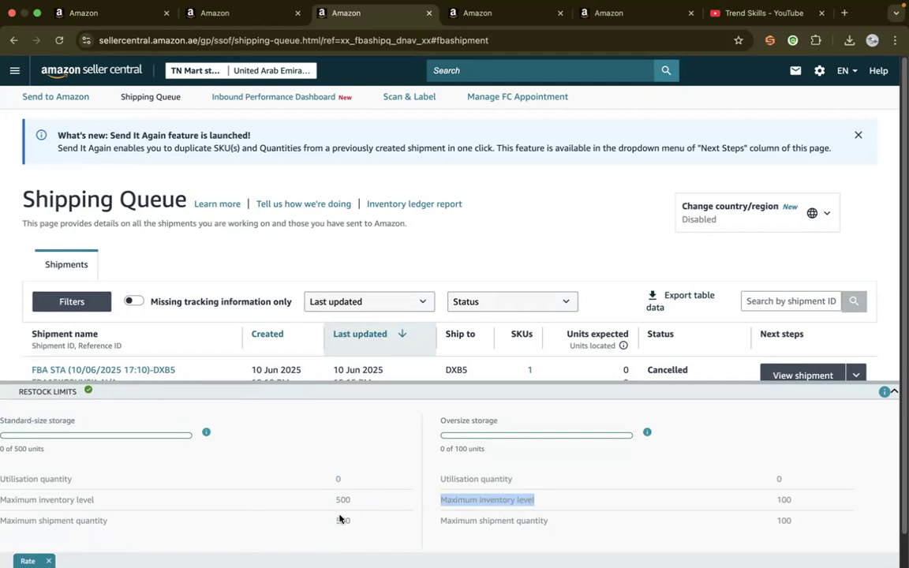
pyautogui.click(442, 393)
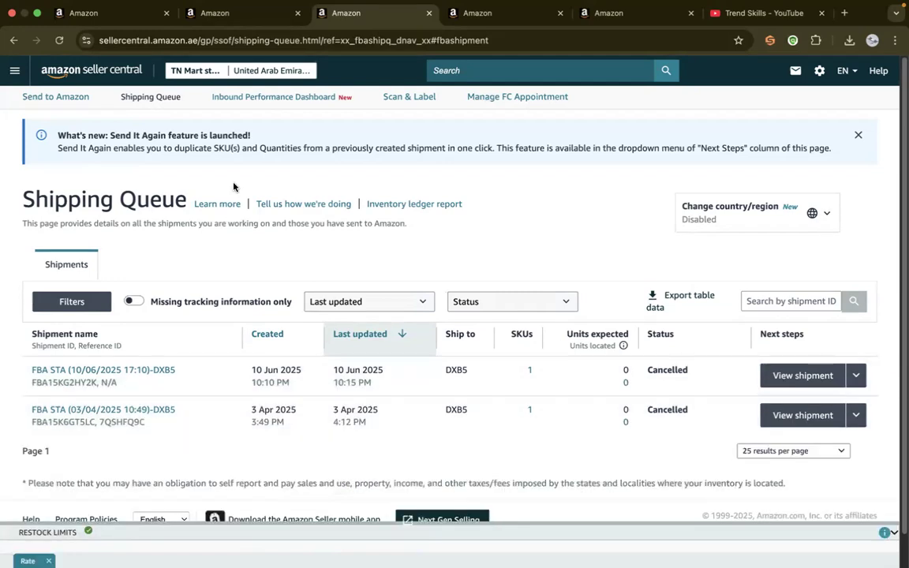
# Close the two Shipping Queue pages and the old Shipment summary page
pyautogui.click(427, 15)
pyautogui.click(427, 15)
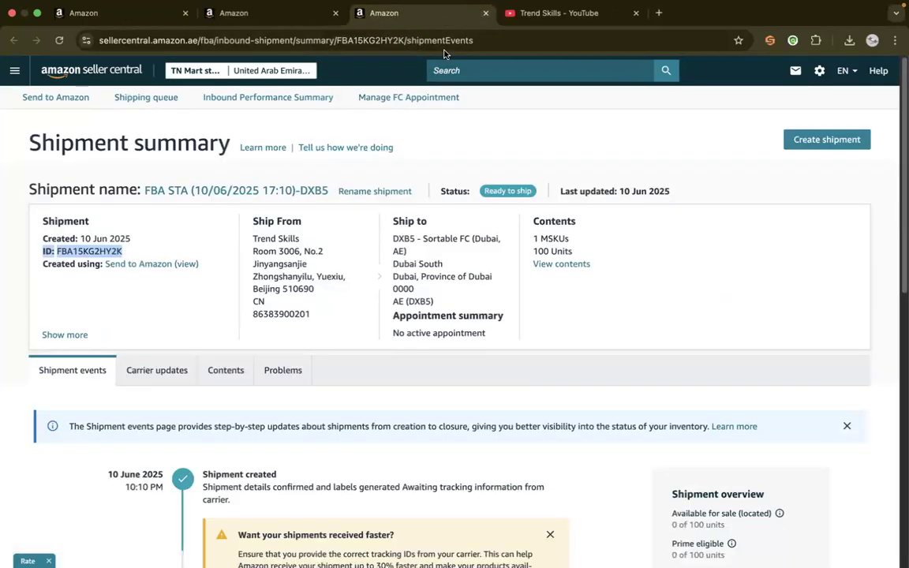
pyautogui.click(486, 14)
# Close the product information, return to the Seller Central home page, and open Manage All Inventory to check the remaining listings
pyautogui.click(258, 15)
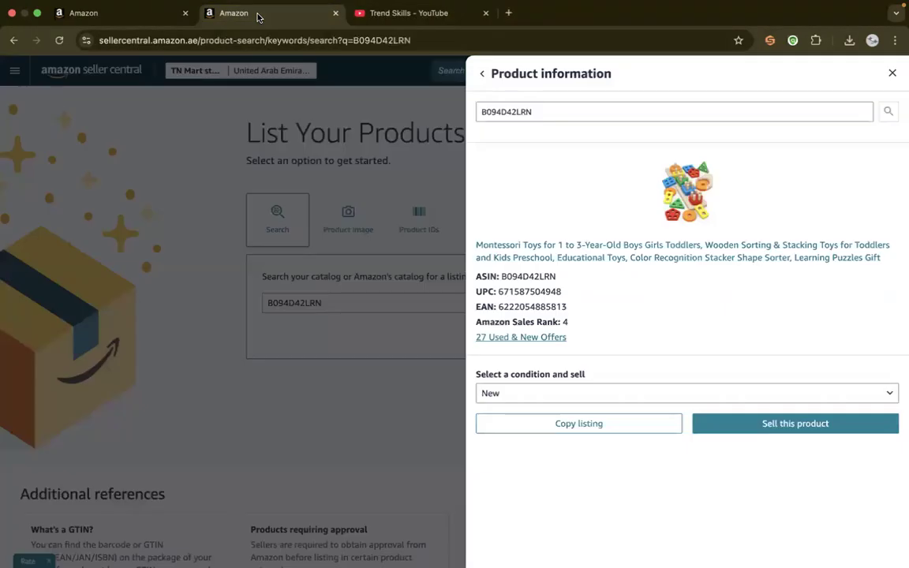
pyautogui.click(891, 73)
pyautogui.click(75, 69)
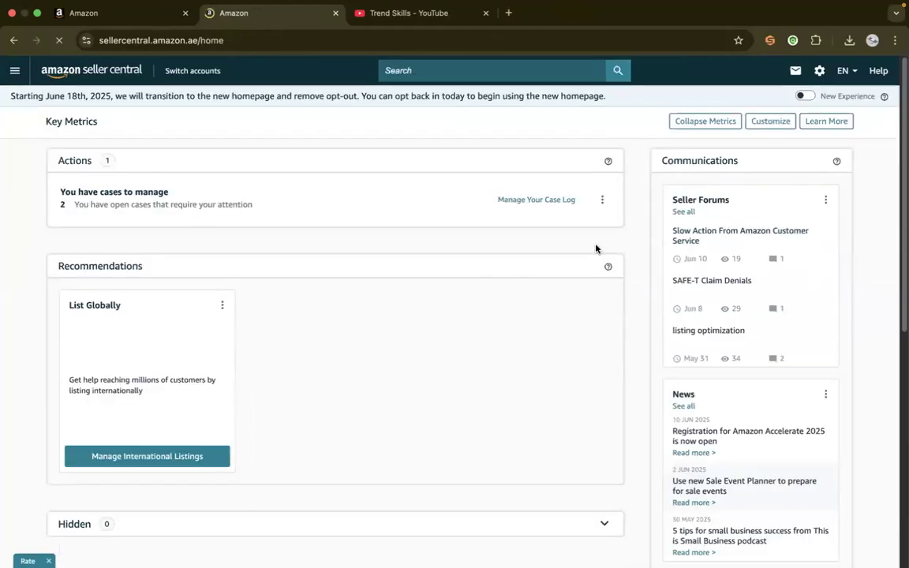
pyautogui.click(19, 77)
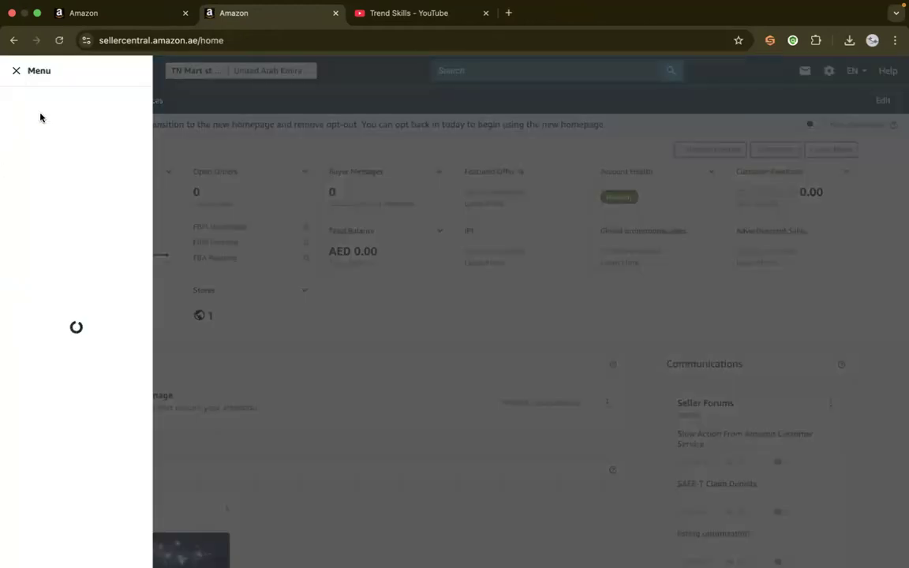
pyautogui.moveTo(79, 134)
pyautogui.click(188, 138)
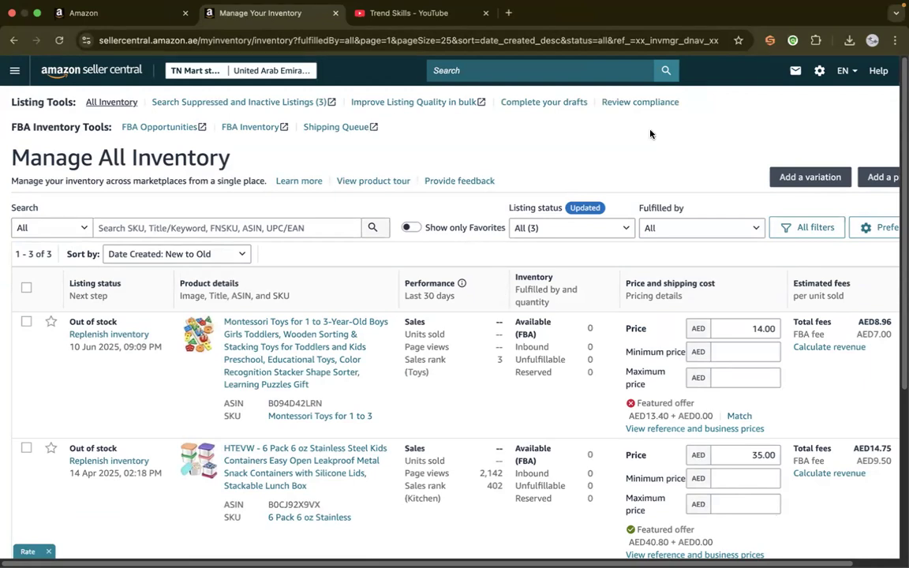
pyautogui.moveTo(643, 4)
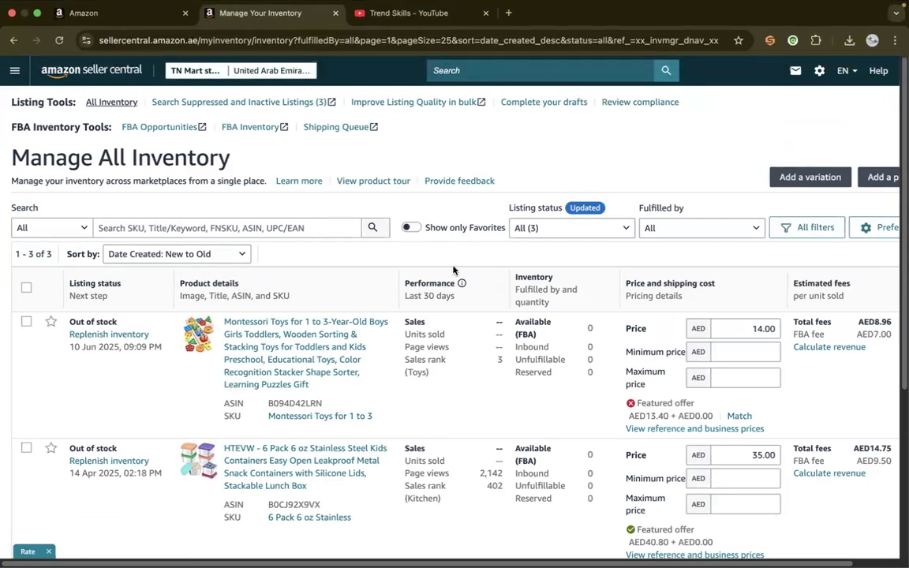
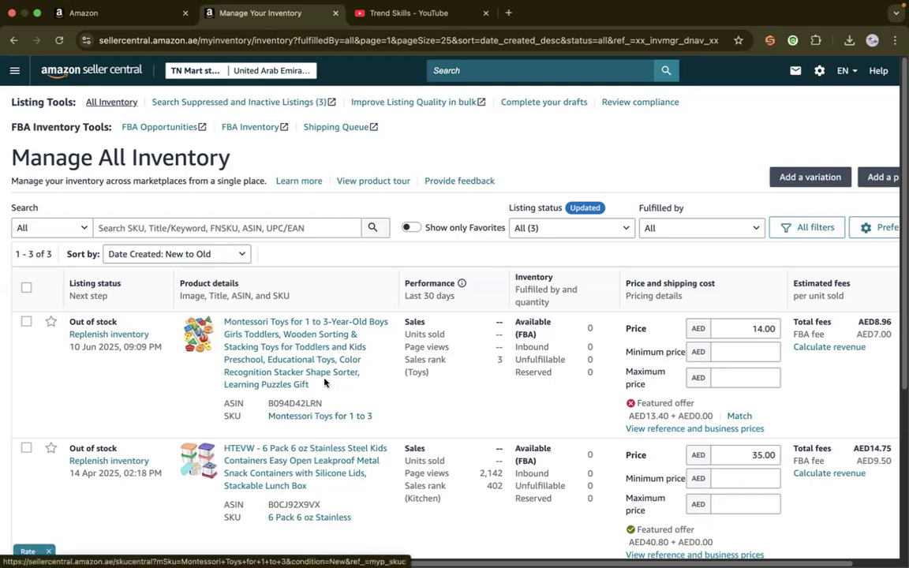
# Review the stock status, sales performance, prices and fees of the remaining listings in Manage All Inventory, glancing at the Shipping Settings page
pyautogui.moveTo(898, 98); pyautogui.dragTo(901, 219)
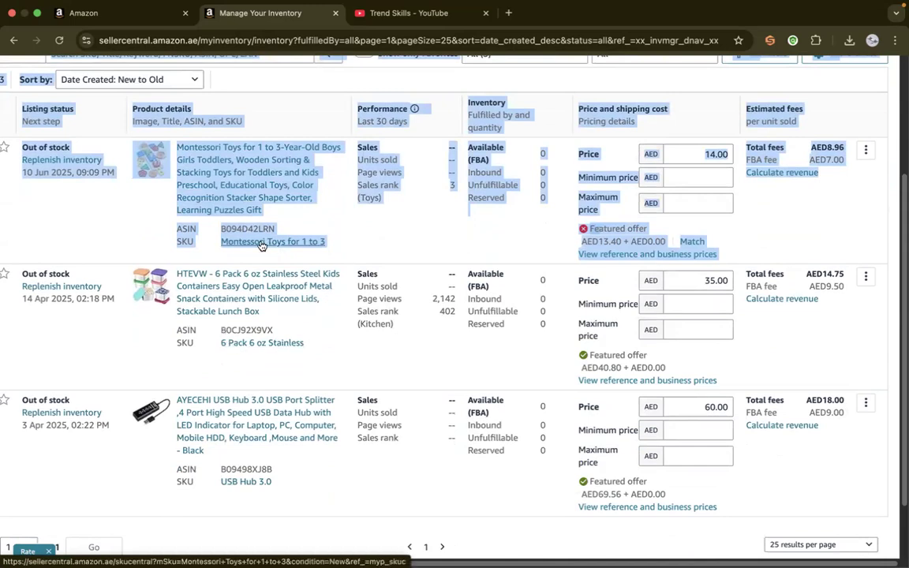
pyautogui.click(343, 256)
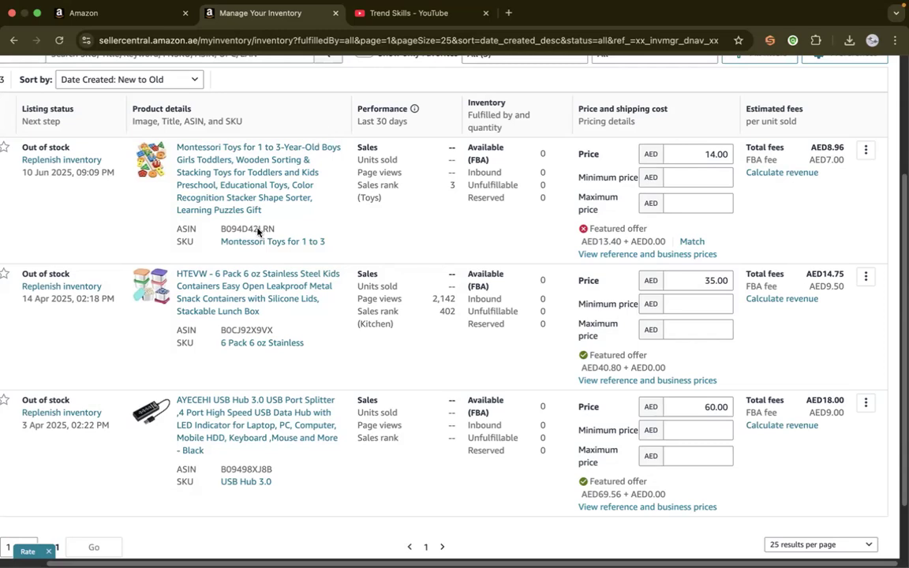
pyautogui.click(111, 15)
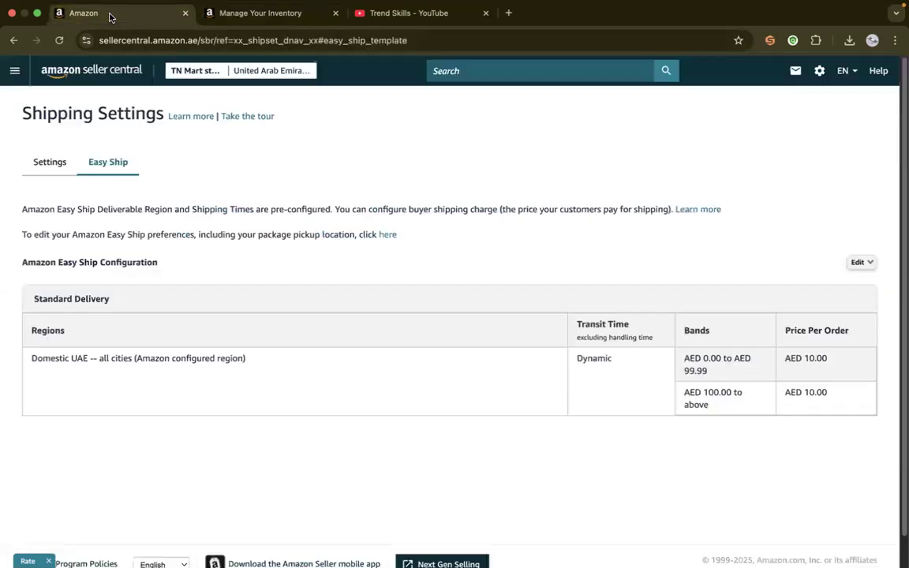
pyautogui.click(232, 13)
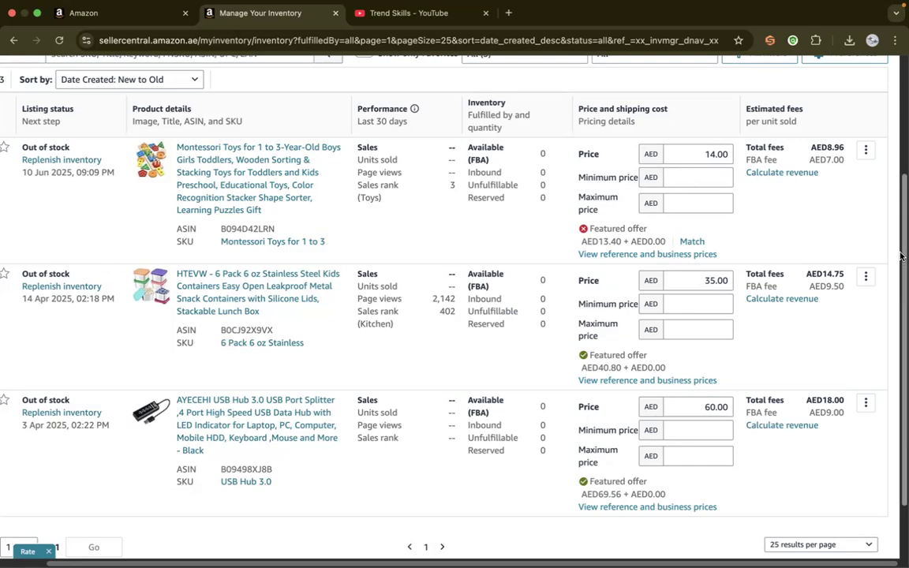
pyautogui.scroll(1, 900, 246)
pyautogui.scroll(-1, 901, 251)
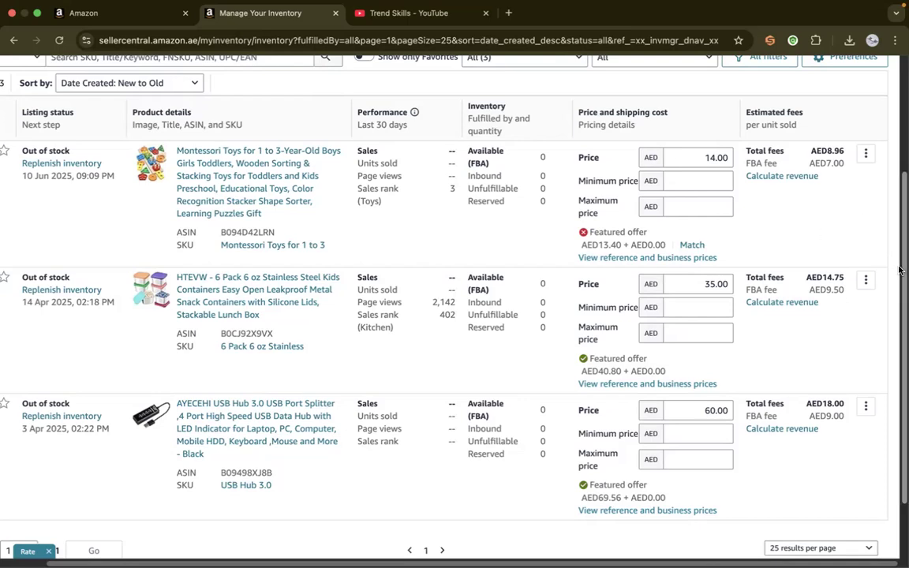
pyautogui.moveTo(900, 272); pyautogui.dragTo(900, 223)
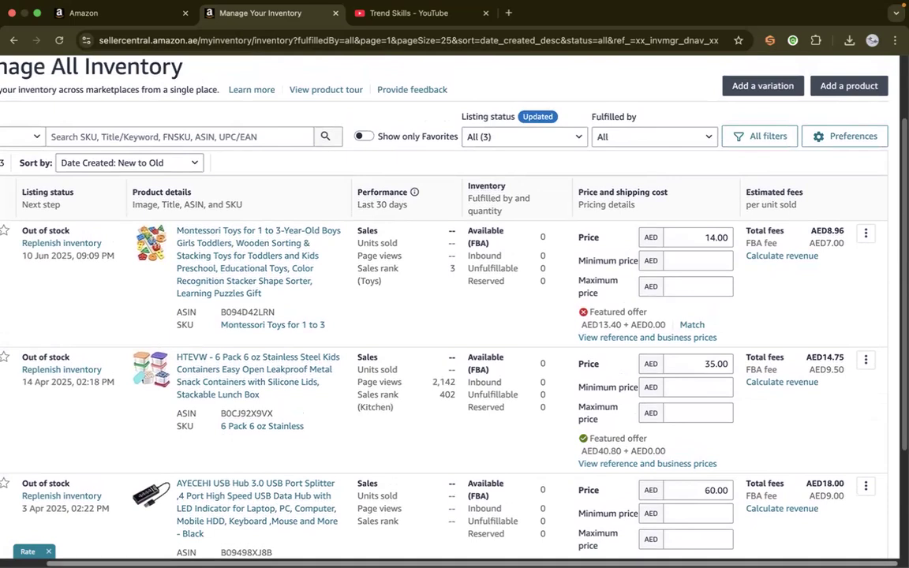
pyautogui.hscroll(-3, 531, 536)
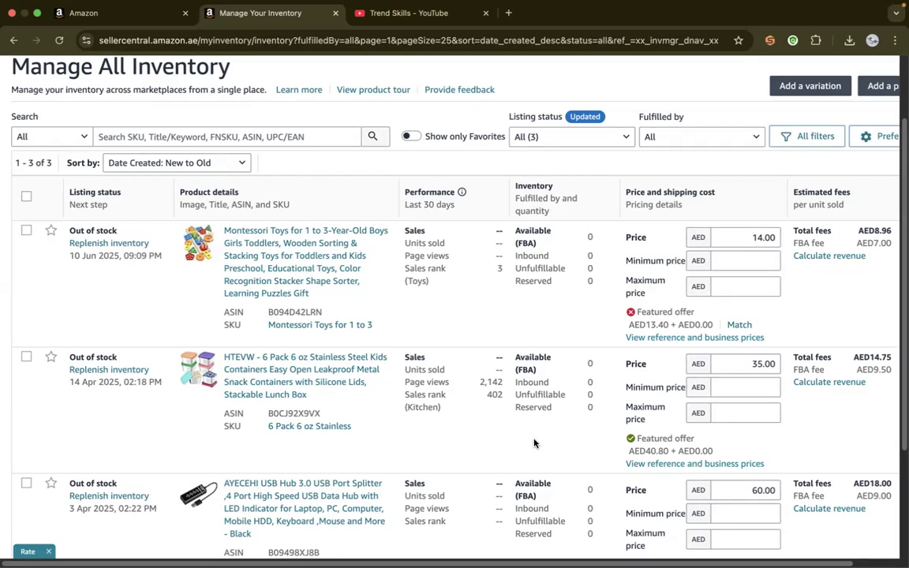
pyautogui.scroll(-3, 533, 443)
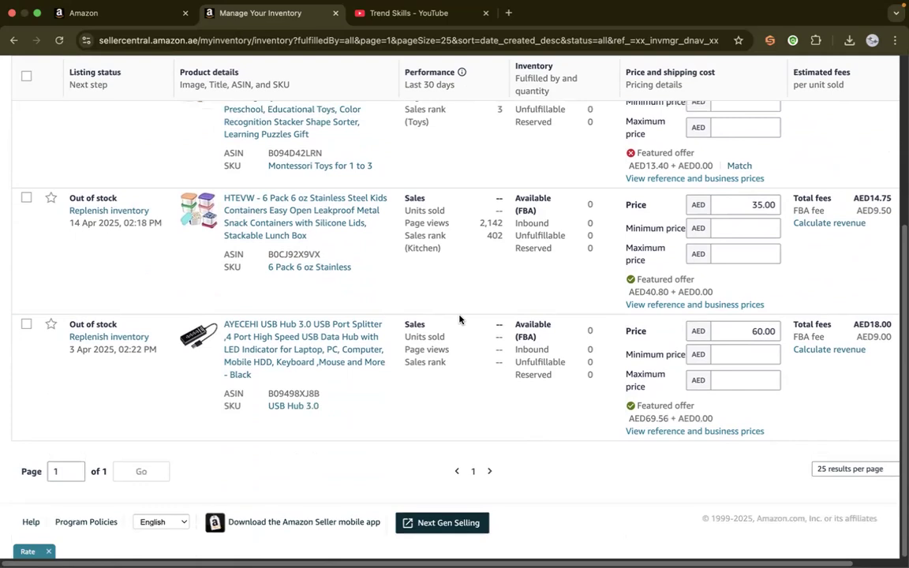
pyautogui.scroll(5, 458, 319)
pyautogui.scroll(-1, 459, 319)
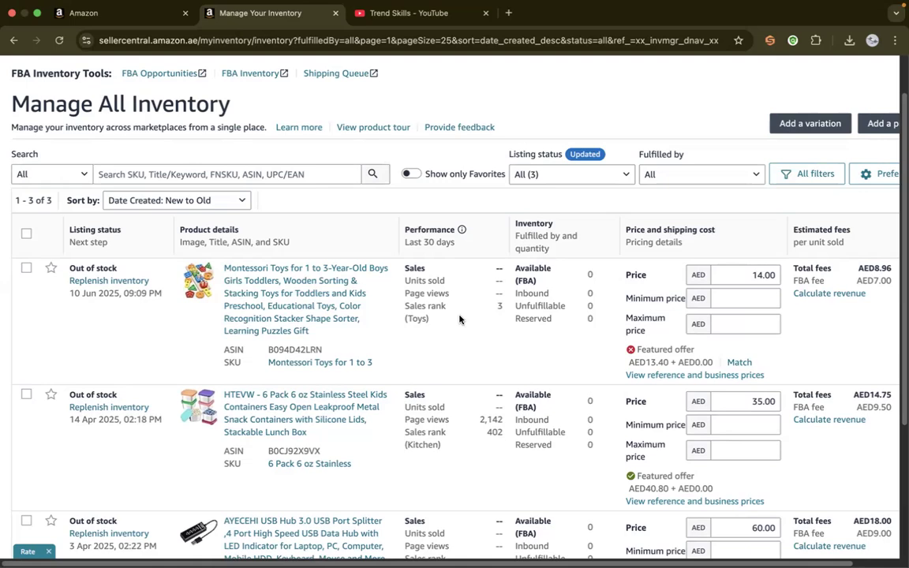
pyautogui.scroll(-4, 459, 318)
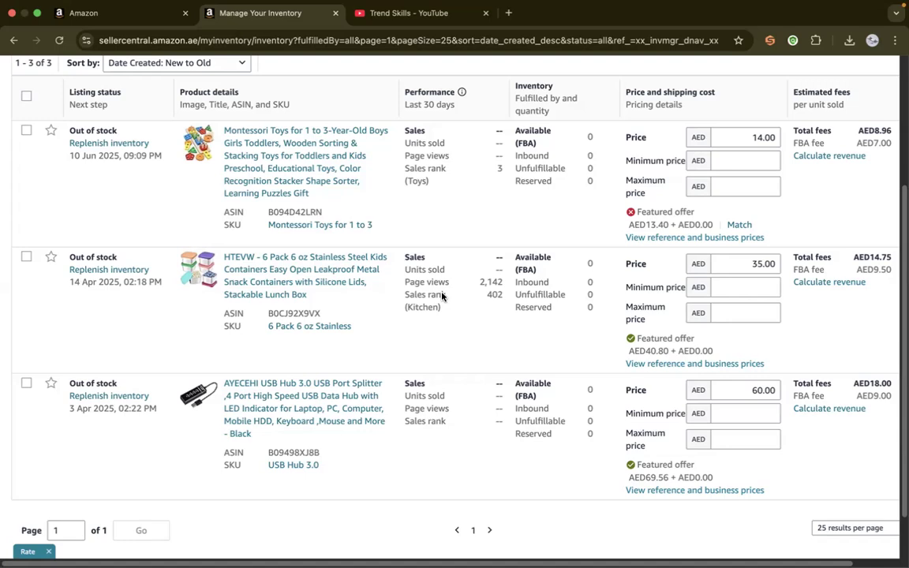
# Search Google for "amazon brazil" in a new browser tab and open the Amazon.com.br store
pyautogui.click(508, 13)
pyautogui.write('s,mz')
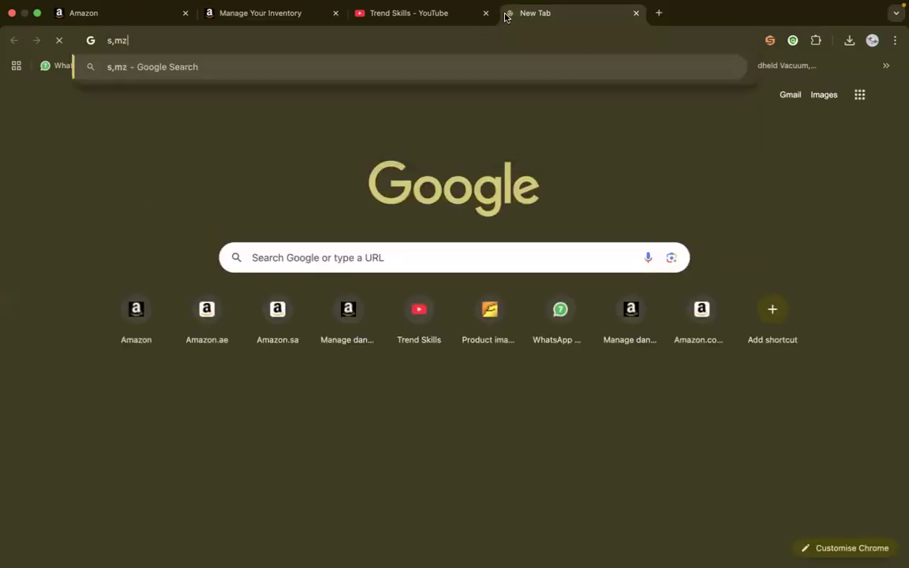
pyautogui.press('BackSpace')
pyautogui.press('BackSpace')
pyautogui.press('BackSpace')
pyautogui.press('BackSpace')
pyautogui.write('amnazo')
pyautogui.press('BackSpace')
pyautogui.press('BackSpace')
pyautogui.press('BackSpace')
pyautogui.press('BackSpace')
pyautogui.write('azon')
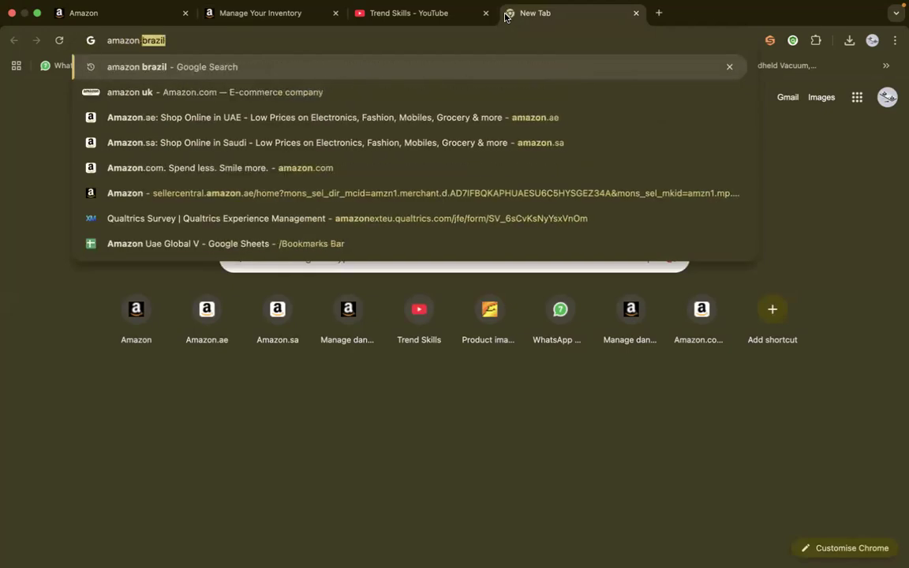
pyautogui.press('Return')
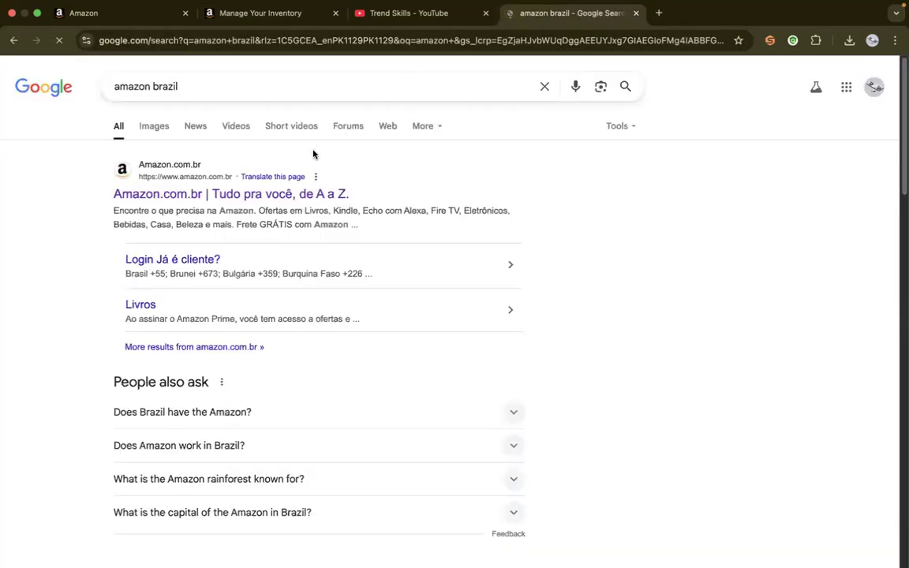
pyautogui.click(258, 194)
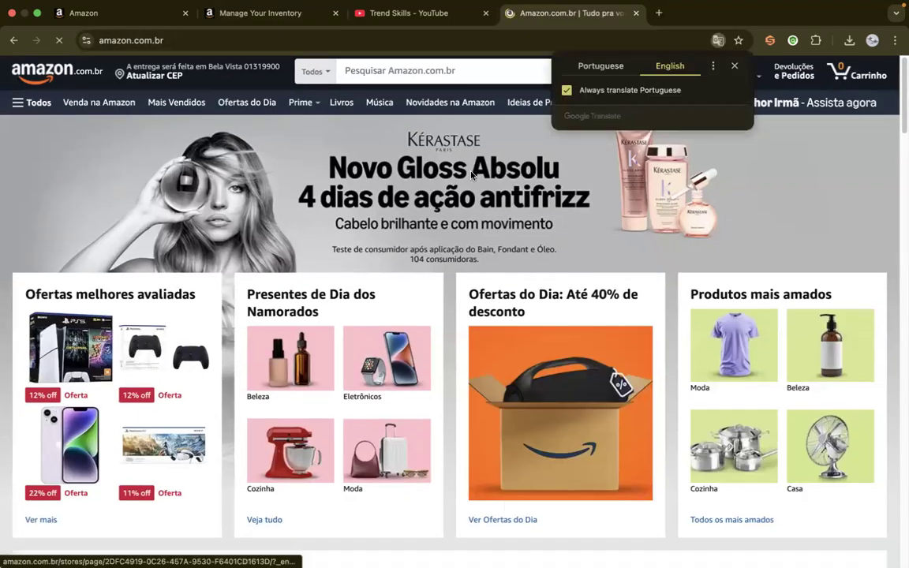
# Browse the Amazon.com.br home page and open the featured Kärcher VCL 2 upright vacuum cleaner
pyautogui.scroll(-10, 471, 175)
pyautogui.scroll(10, 472, 175)
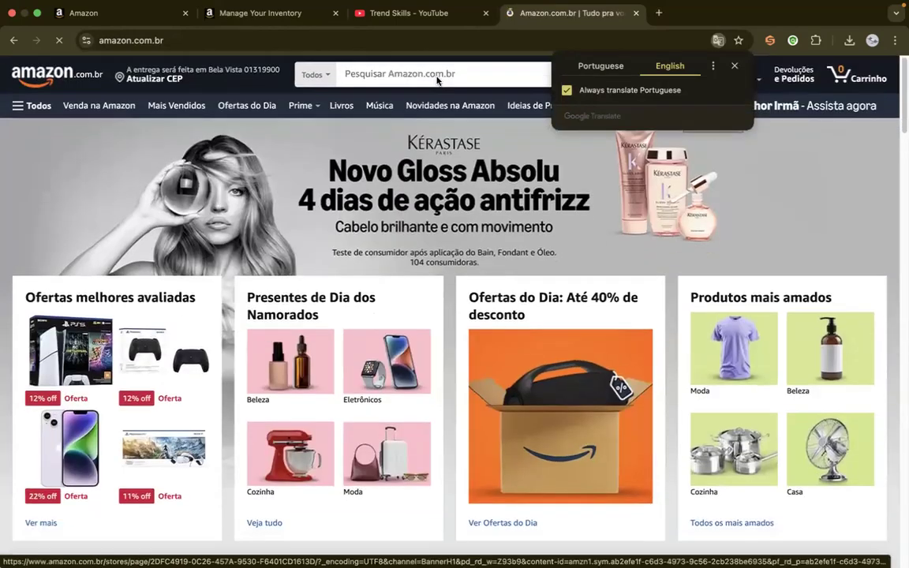
pyautogui.click(436, 74)
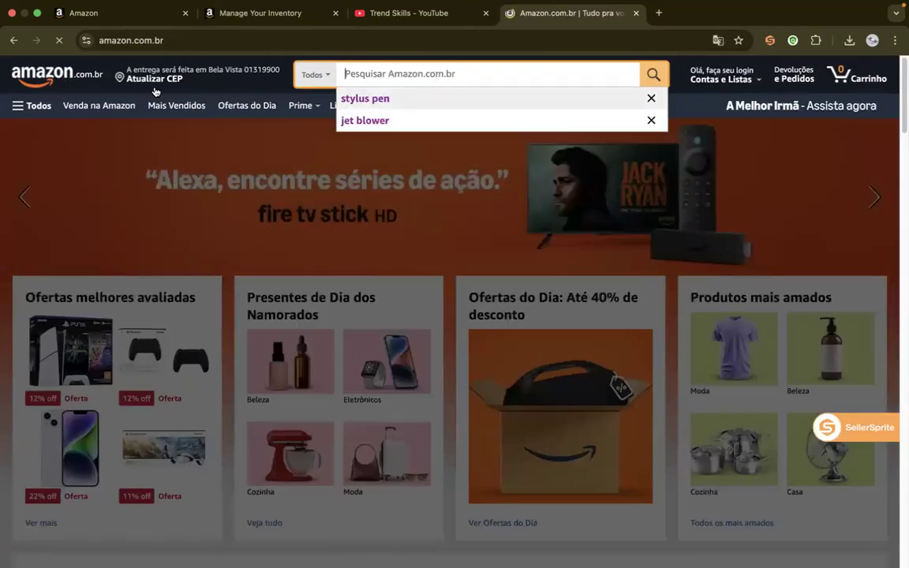
pyautogui.scroll(-10, 347, 172)
pyautogui.scroll(-5, 345, 168)
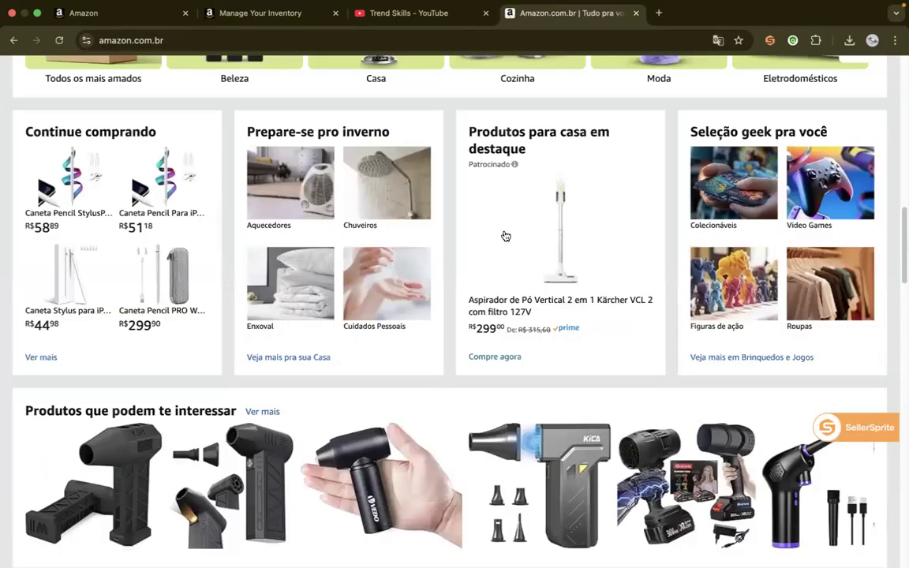
pyautogui.click(506, 236)
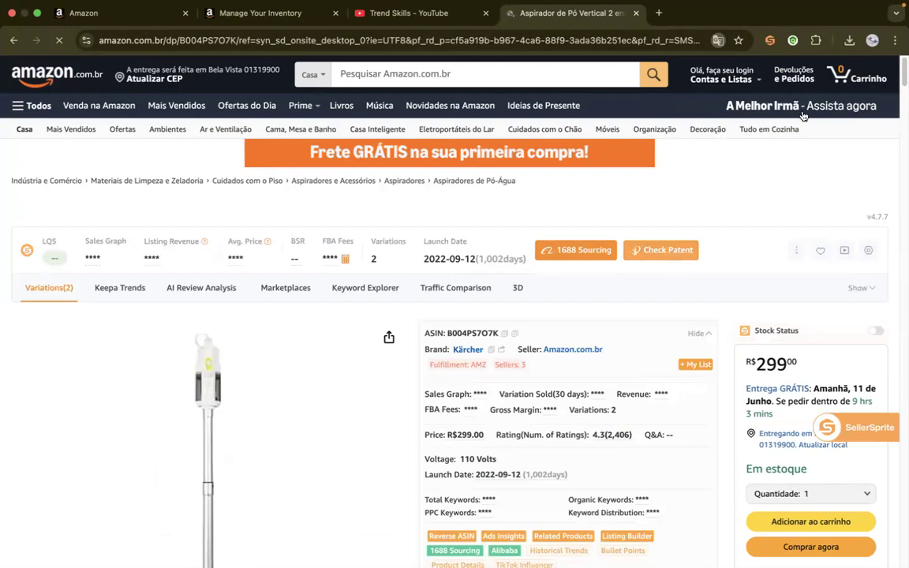
# Translate the vacuum cleaner page from Portuguese to English and examine its price, voltage options and other sellers
pyautogui.click(718, 41)
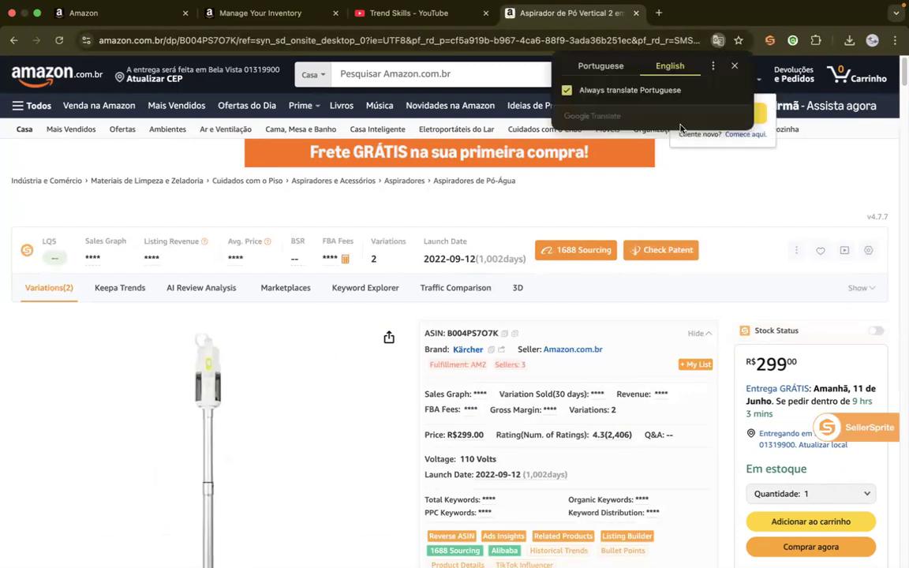
pyautogui.click(712, 205)
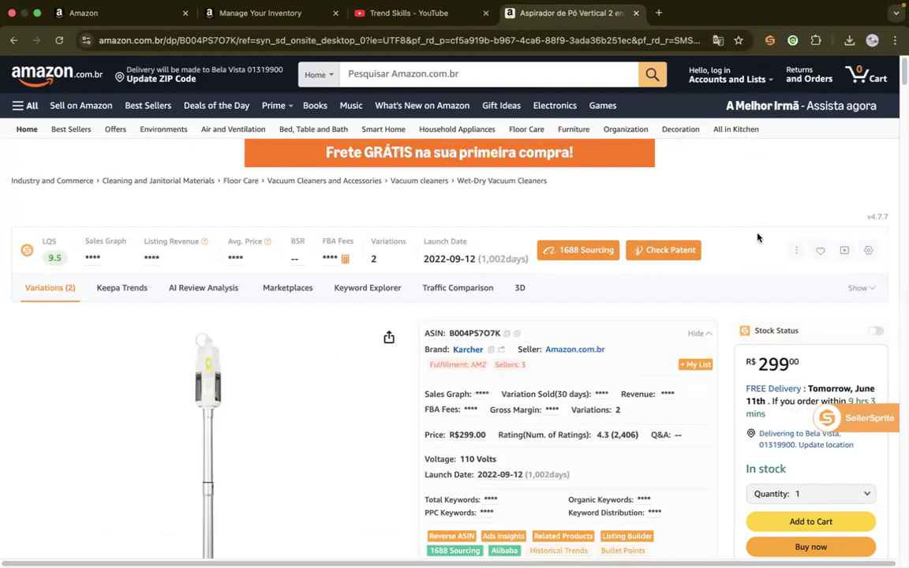
pyautogui.scroll(-4, 600, 162)
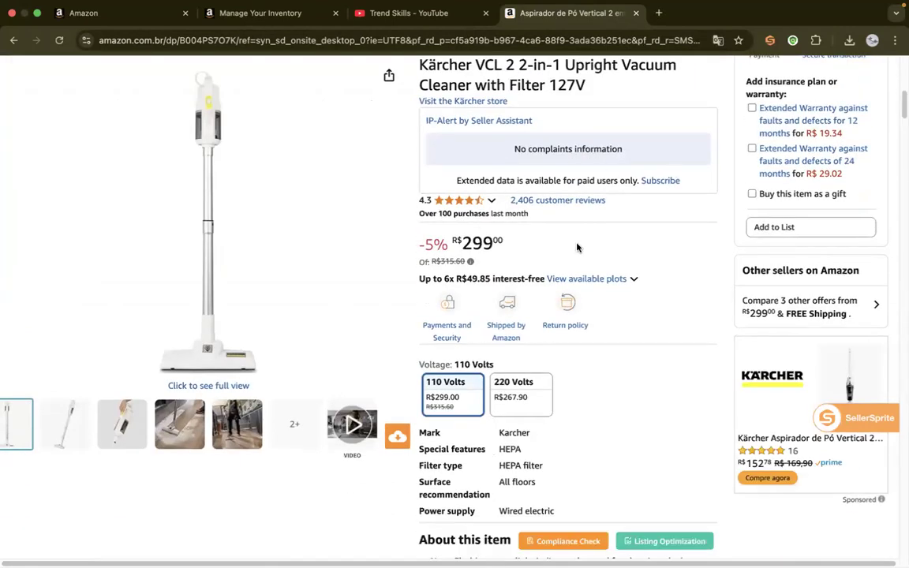
pyautogui.moveTo(900, 111); pyautogui.dragTo(901, 76)
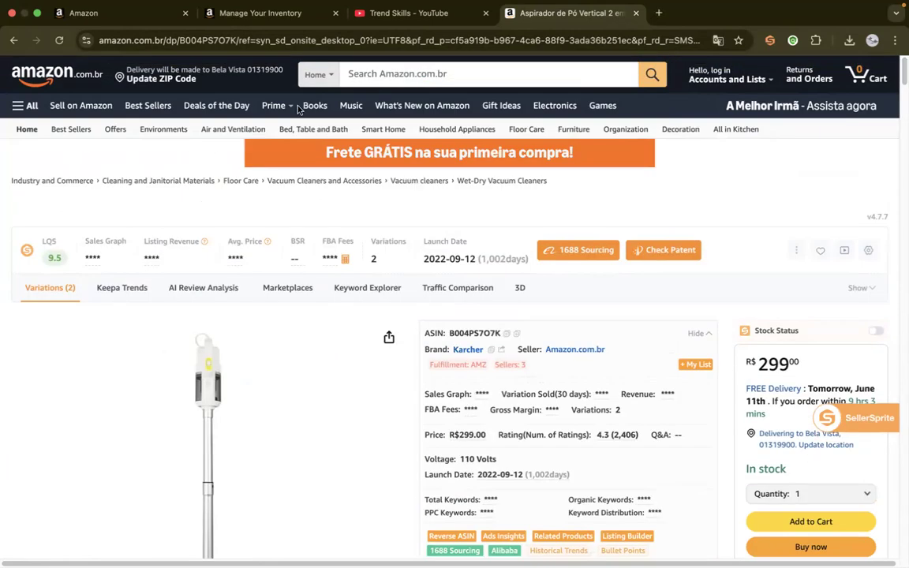
# Return to the Amazon.com.br home page and look over its deals and product categories
pyautogui.click(418, 74)
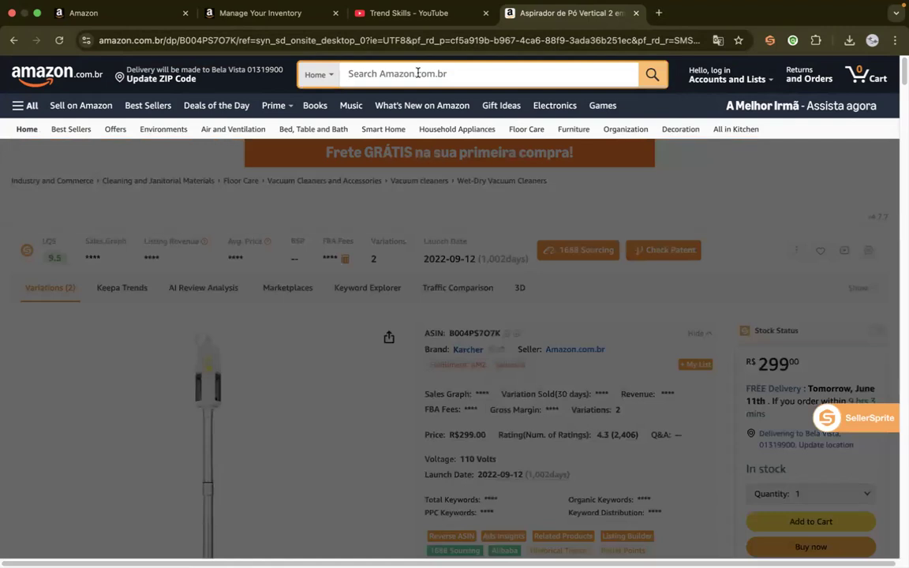
pyautogui.click(57, 77)
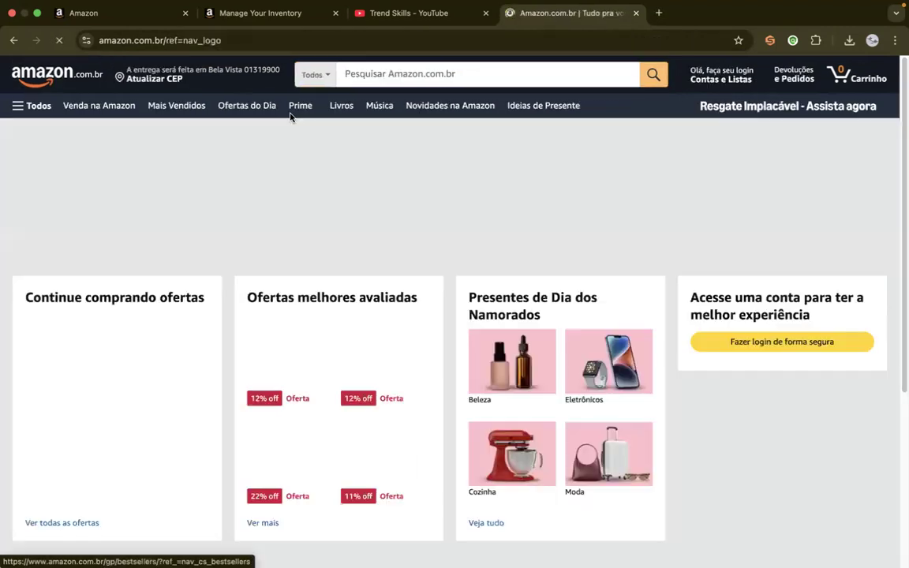
pyautogui.moveTo(901, 117); pyautogui.dragTo(901, 75)
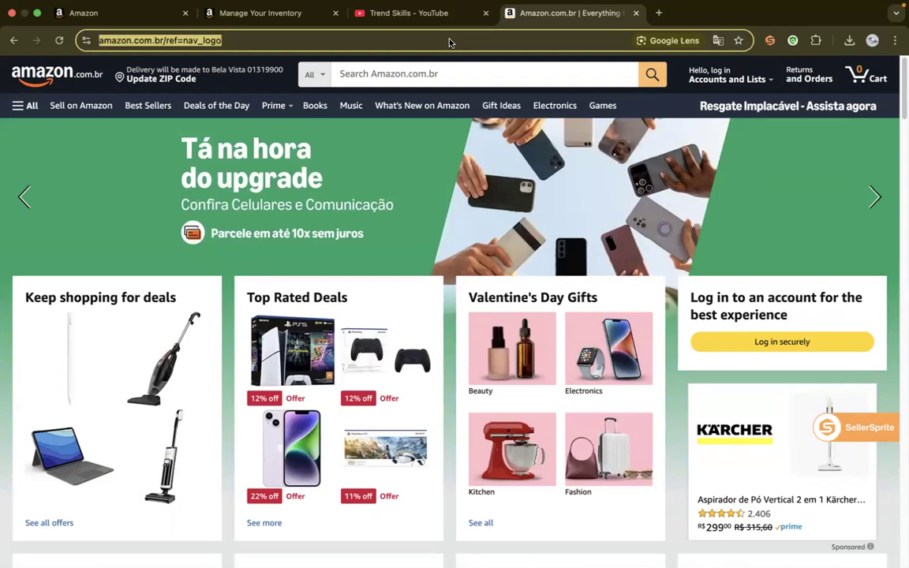
# Search Google for "amazon egypt" and open the Amazon.eg store
pyautogui.write('aam')
pyautogui.press('BackSpace')
pyautogui.press('BackSpace')
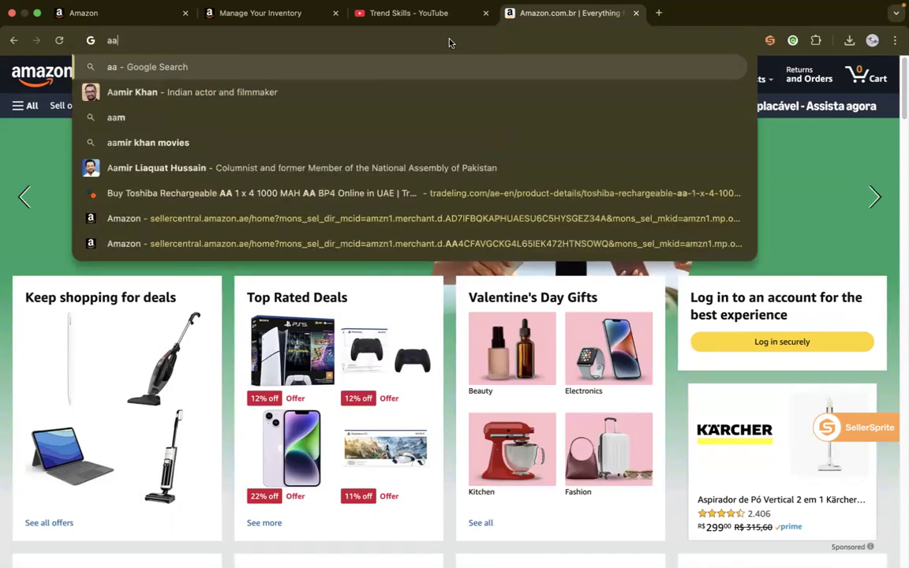
pyautogui.write('mazon ')
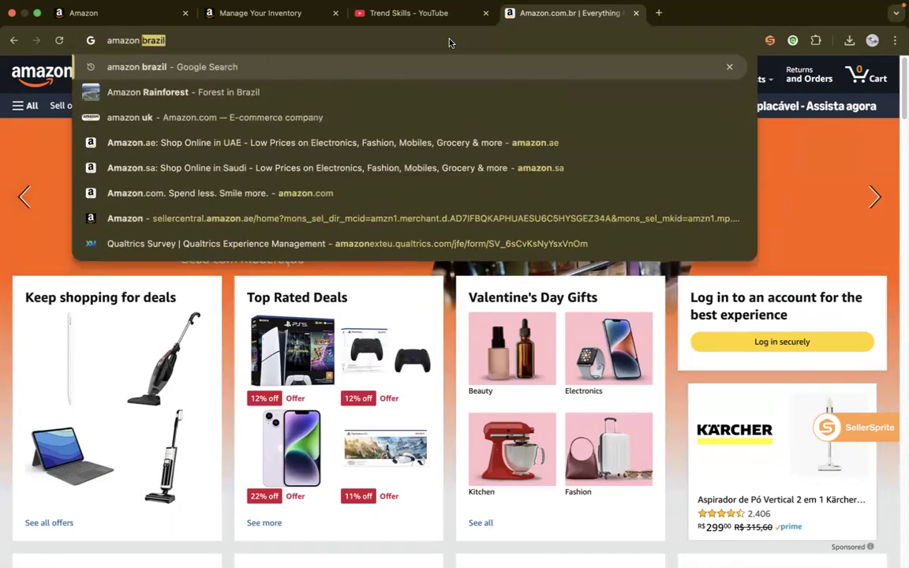
pyautogui.write('egy')
pyautogui.press('Return')
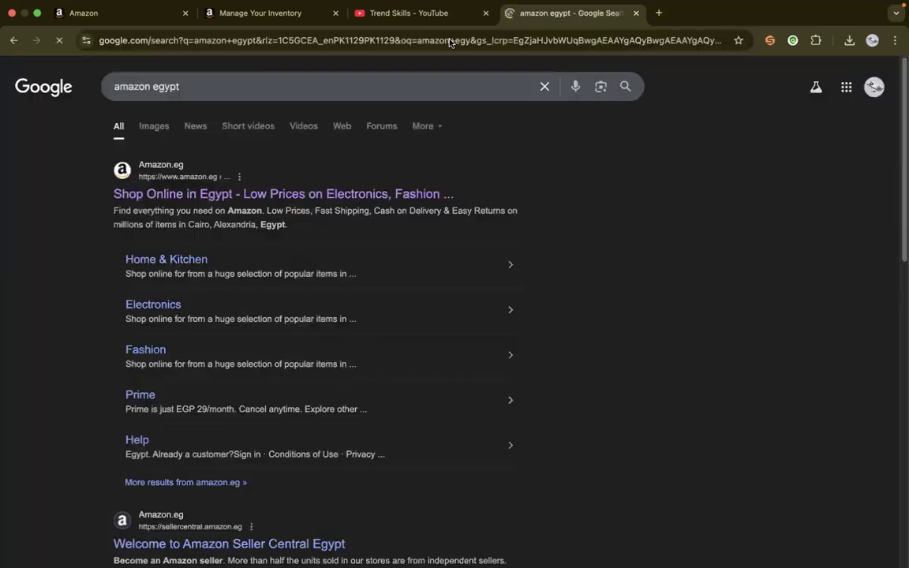
pyautogui.click(250, 172)
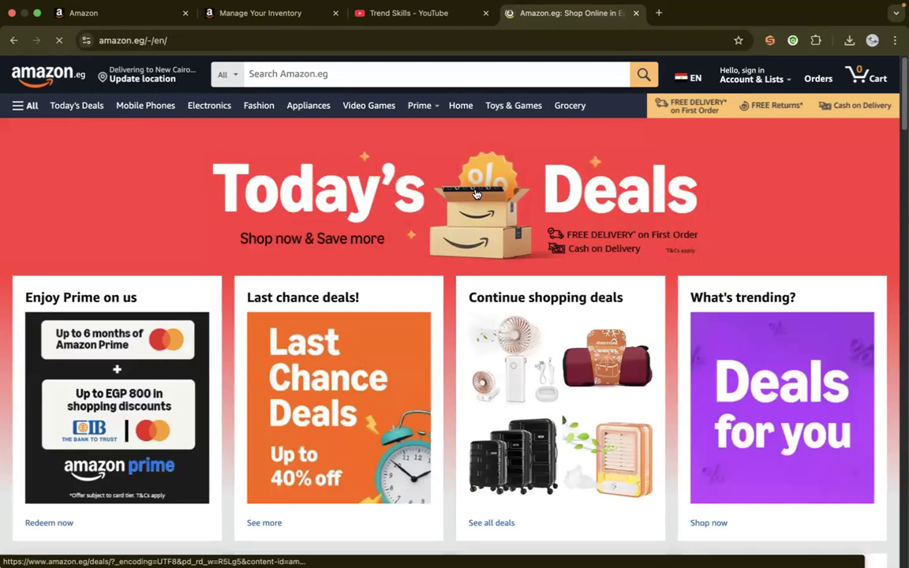
# Open the TEVILIK handheld fan deal and search Amazon.eg for "Handheld Fan, Portable Fan" taken from its title
pyautogui.click(522, 356)
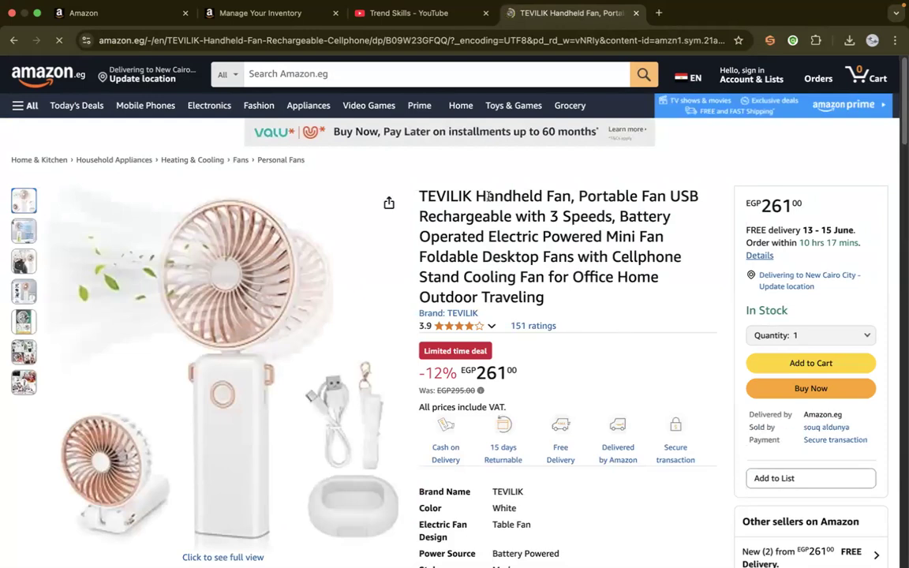
pyautogui.moveTo(476, 195)
pyautogui.mouseDown()
pyautogui.moveTo(661, 195)
pyautogui.moveTo(475, 195)
pyautogui.mouseUp()
pyautogui.press('super+c')
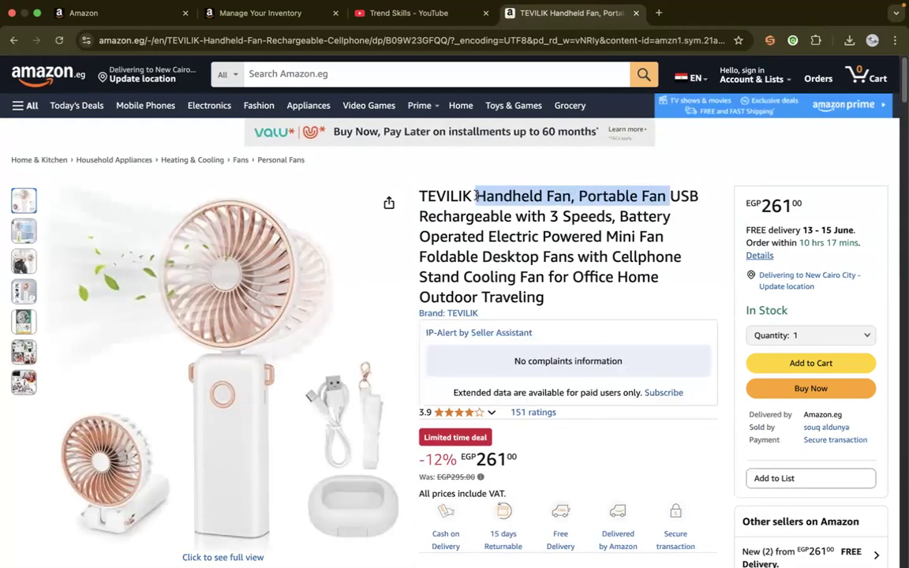
pyautogui.click(300, 74)
pyautogui.press('super+v')
pyautogui.press('Return')
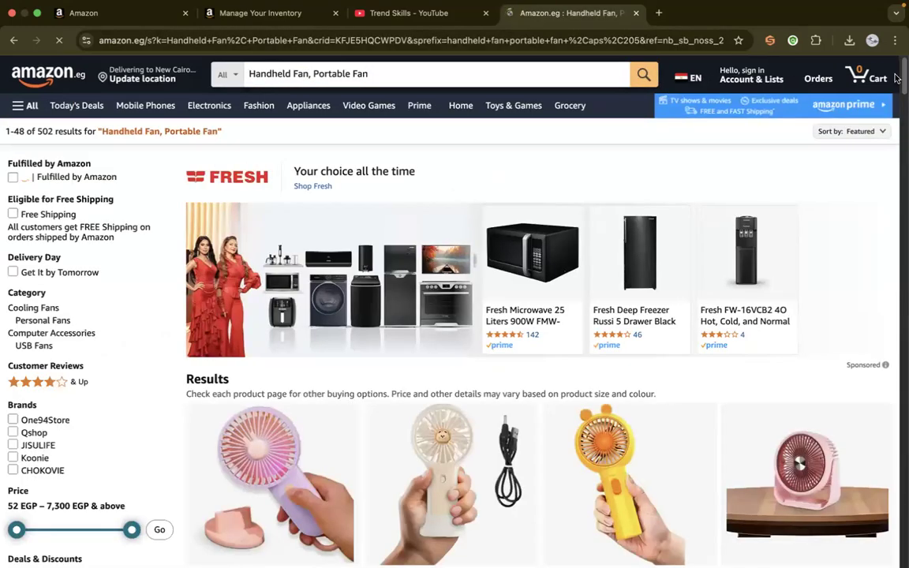
# Compare the prices, ratings, monthly purchases and seller offers of the handheld fans in the search results
pyautogui.scroll(-10, 898, 150)
pyautogui.scroll(-3, 901, 120)
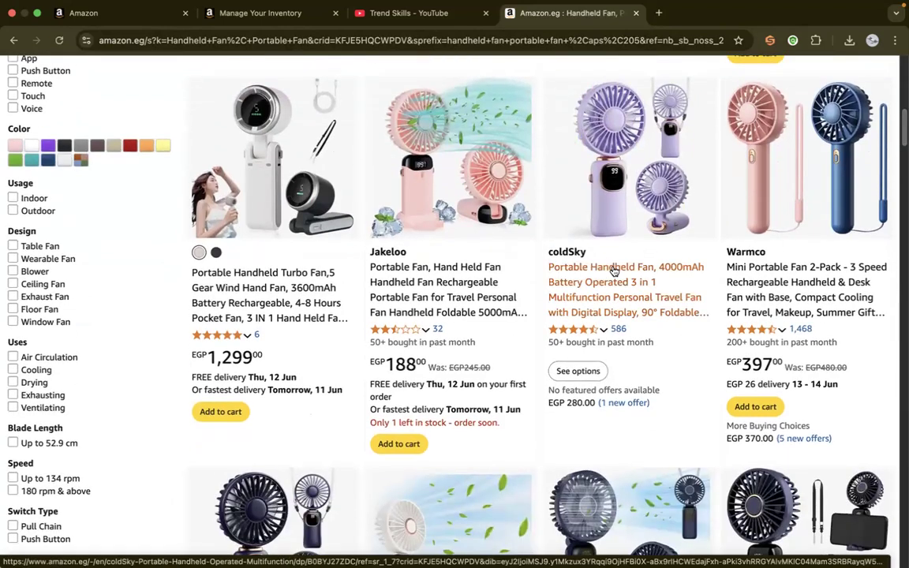
pyautogui.scroll(-2, 766, 273)
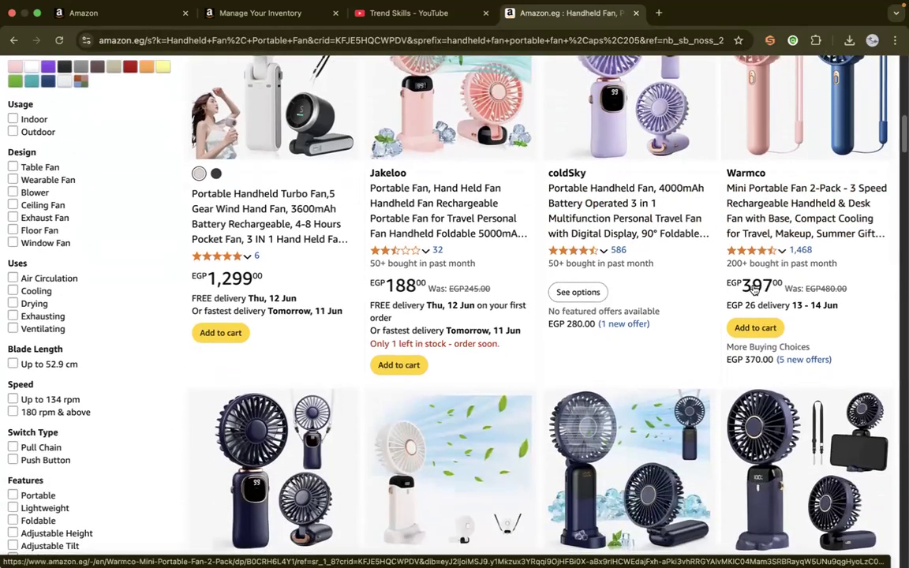
pyautogui.moveTo(902, 127); pyautogui.dragTo(902, 156)
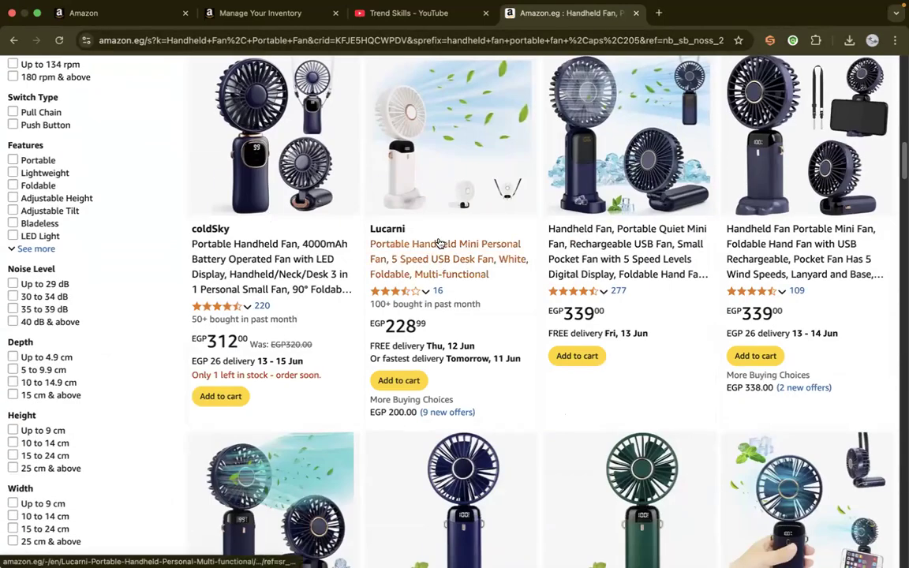
# Look through further handheld fan results on Amazon.eg and return to the start of the results page
pyautogui.moveTo(902, 154); pyautogui.dragTo(901, 303)
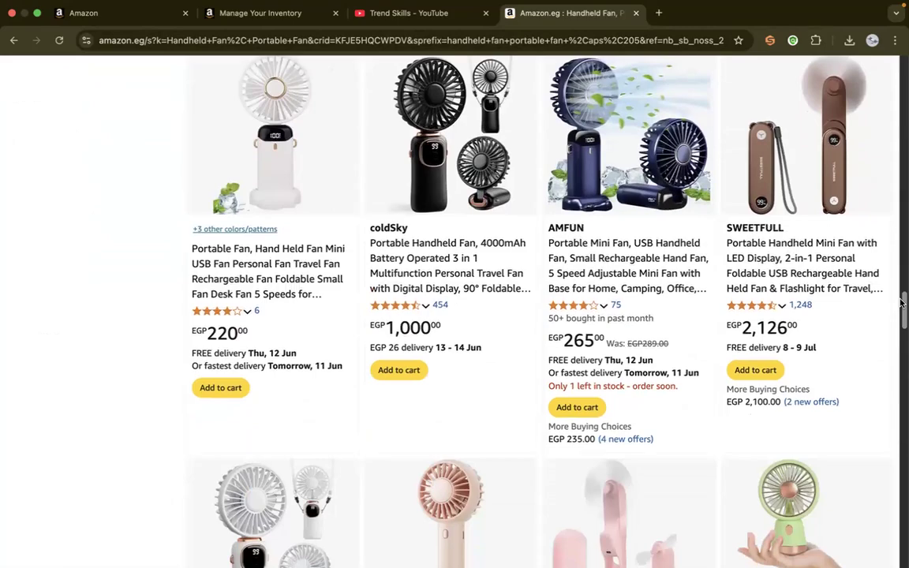
pyautogui.moveTo(902, 303); pyautogui.dragTo(902, 71)
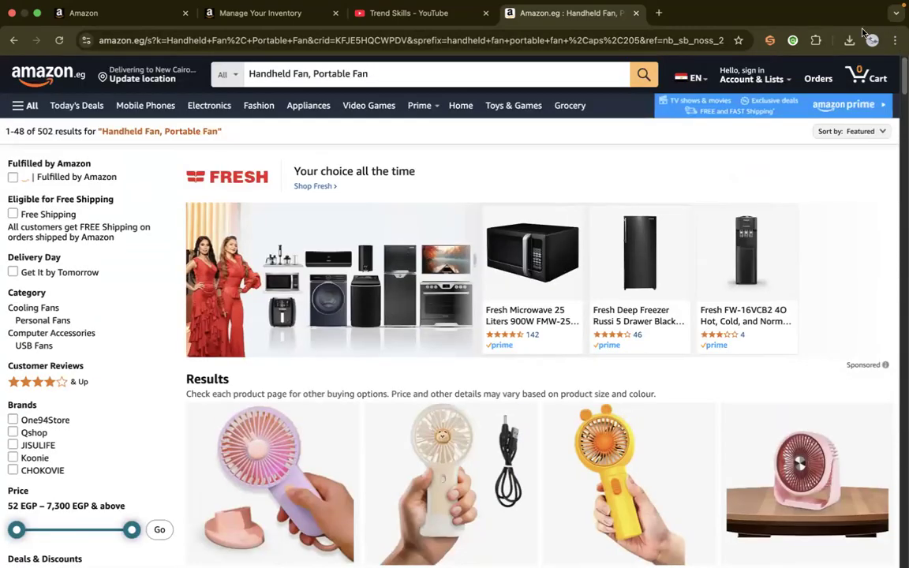
pyautogui.moveTo(684, 79)
pyautogui.scroll(-2, 902, 104)
pyautogui.moveTo(902, 104); pyautogui.dragTo(902, 71)
# Look over the Trend Skills YouTube channel's Amazon course videos and return to the channel header
pyautogui.click(410, 11)
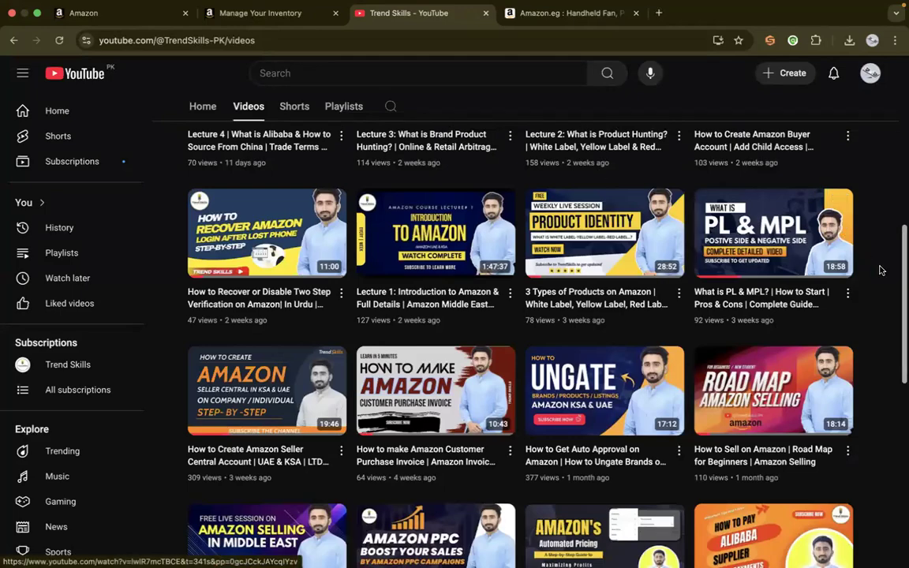
pyautogui.moveTo(902, 271)
pyautogui.mouseDown()
pyautogui.moveTo(900, 164)
pyautogui.moveTo(901, 262)
pyautogui.mouseUp()
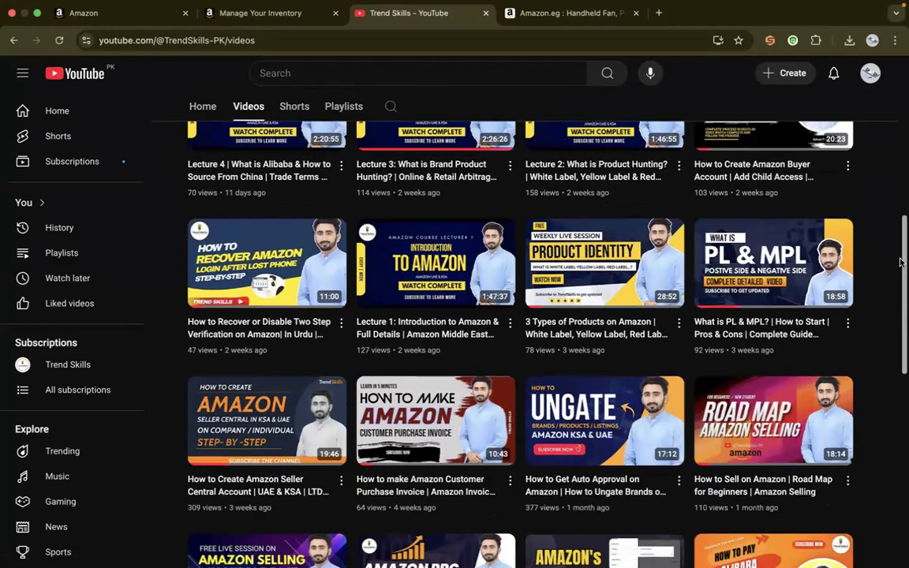
pyautogui.moveTo(581, 260)
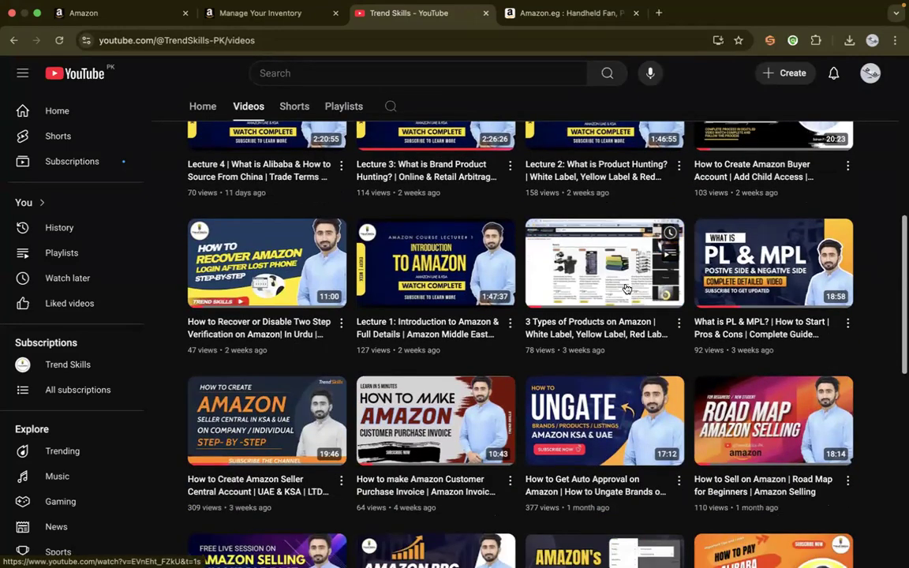
pyautogui.moveTo(902, 239); pyautogui.dragTo(898, 75)
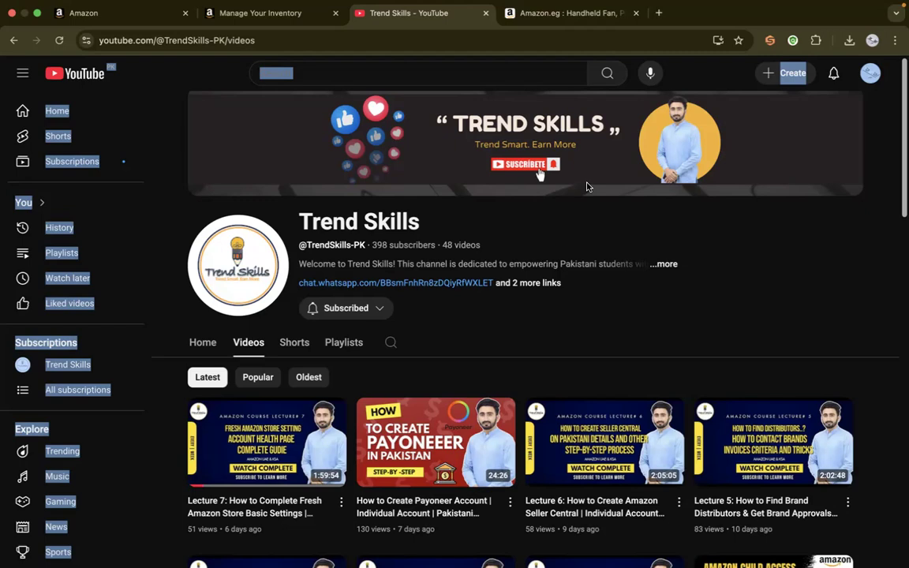
# Close the Amazon.eg fan results and revisit the Manage Your Inventory and Shipping Settings pages
pyautogui.click(534, 13)
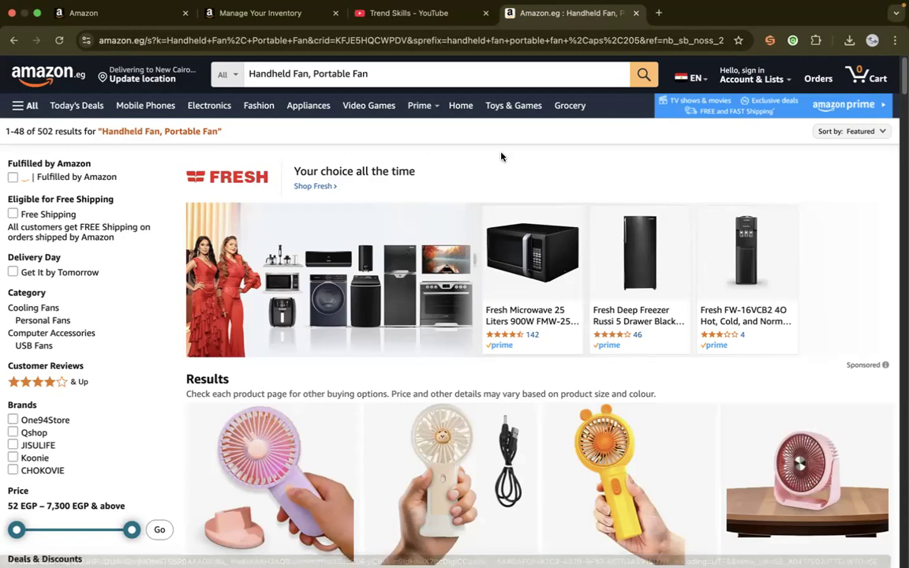
pyautogui.moveTo(902, 72)
pyautogui.mouseDown()
pyautogui.moveTo(901, 153)
pyautogui.moveTo(901, 75)
pyautogui.mouseUp()
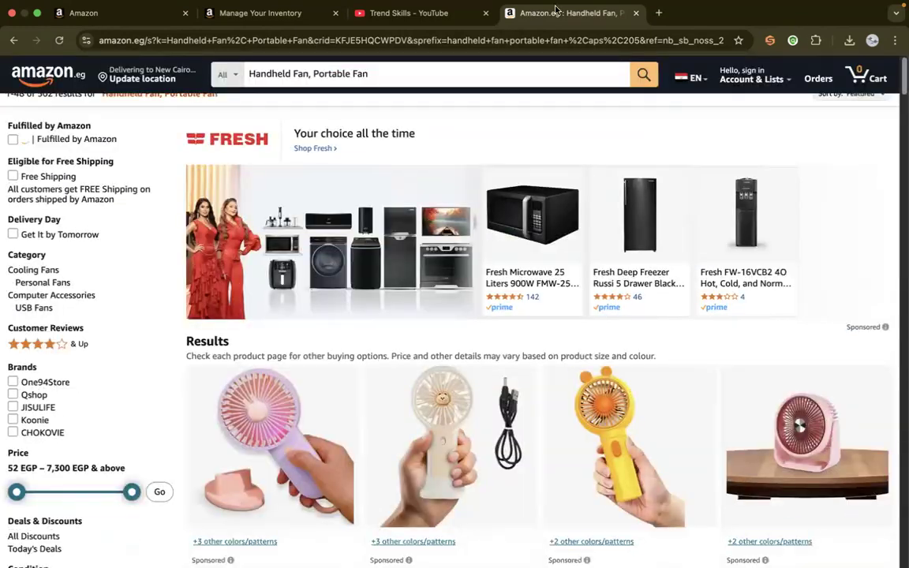
pyautogui.click(635, 13)
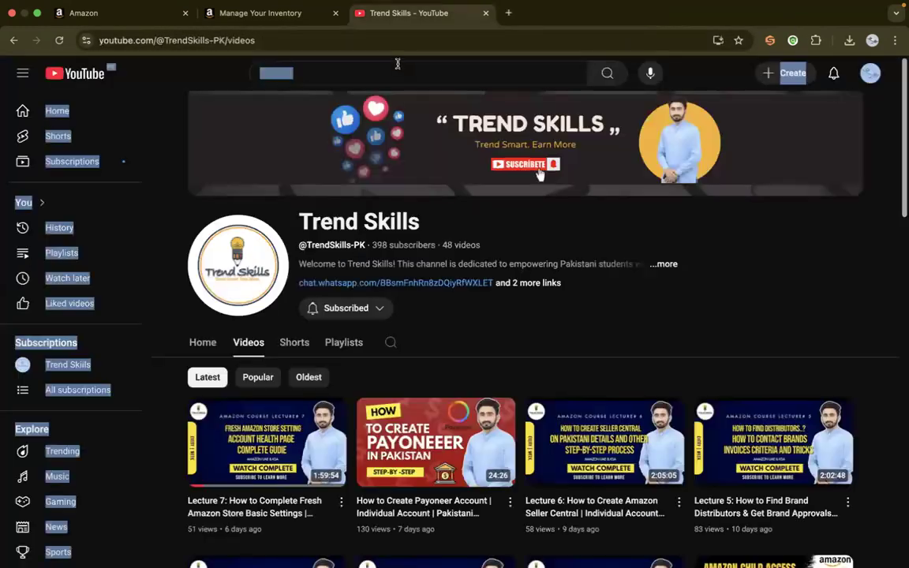
pyautogui.click(269, 14)
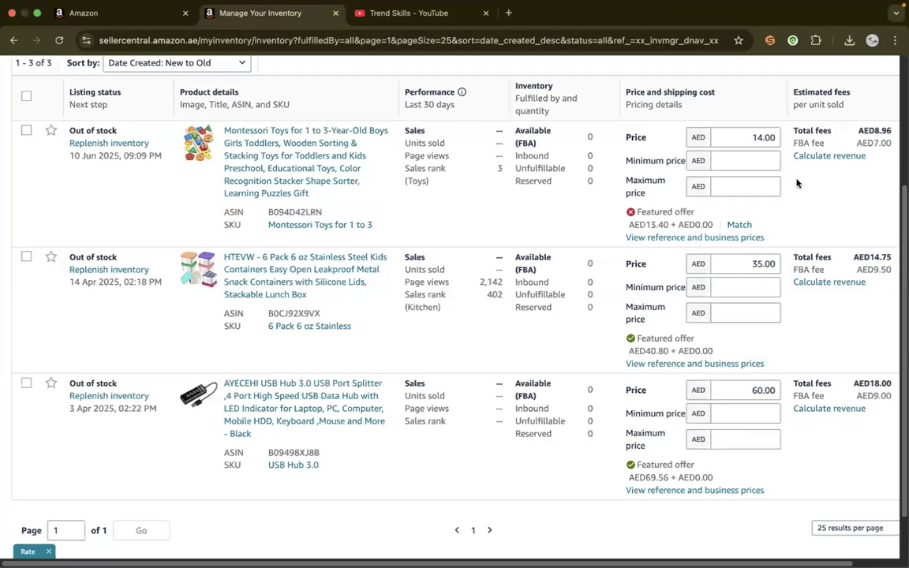
pyautogui.click(71, 14)
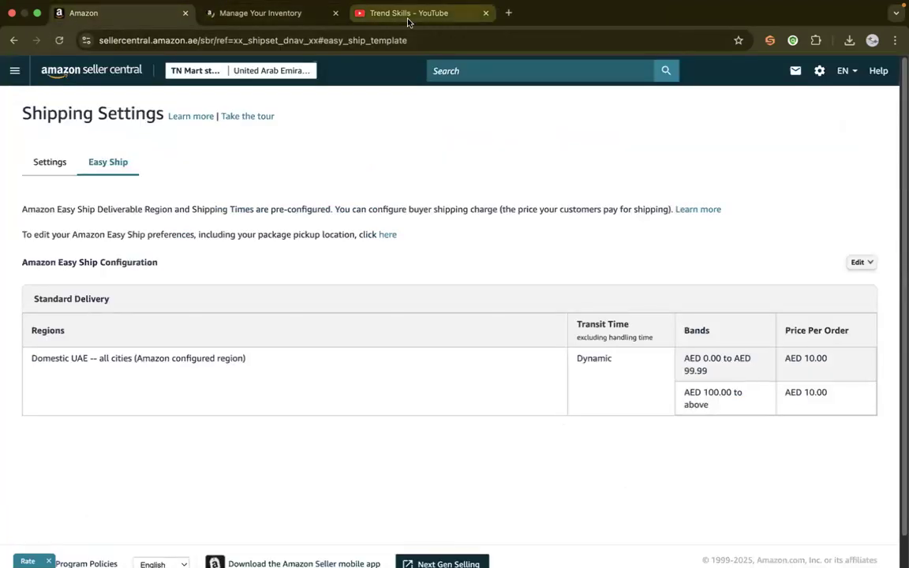
# Switch to the other browser window and load sellercentral.amazon.sa in place of the Montessori toy listing
pyautogui.hotkey('ctrl', 'Left')
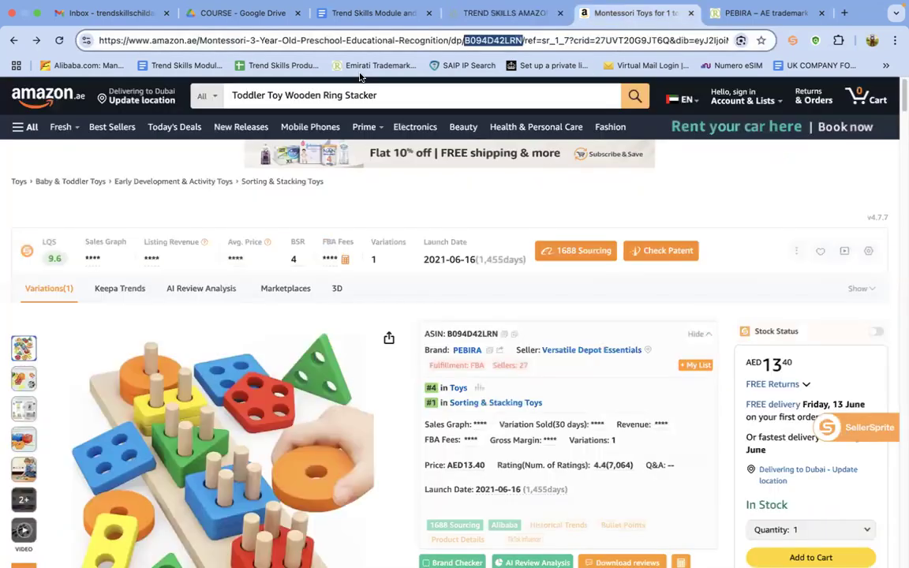
pyautogui.click(612, 12)
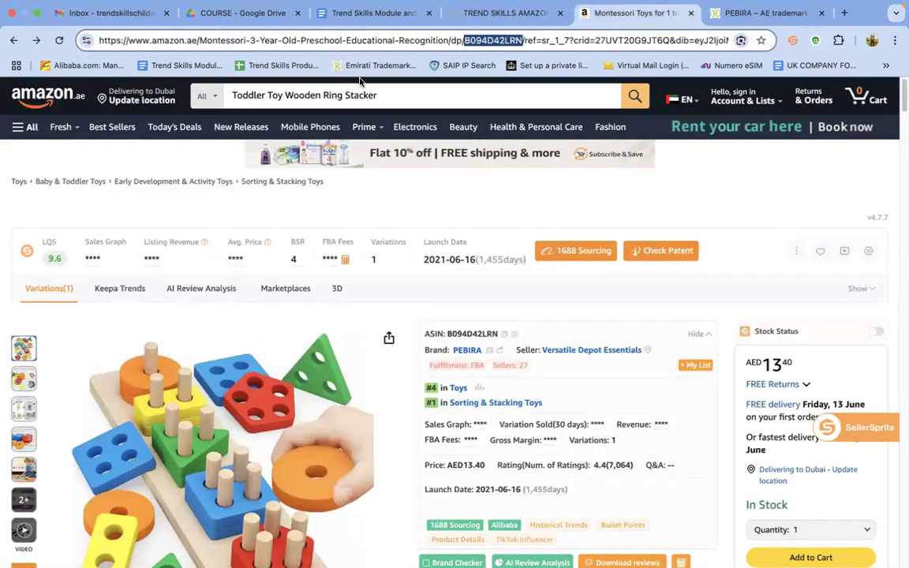
pyautogui.click(251, 41)
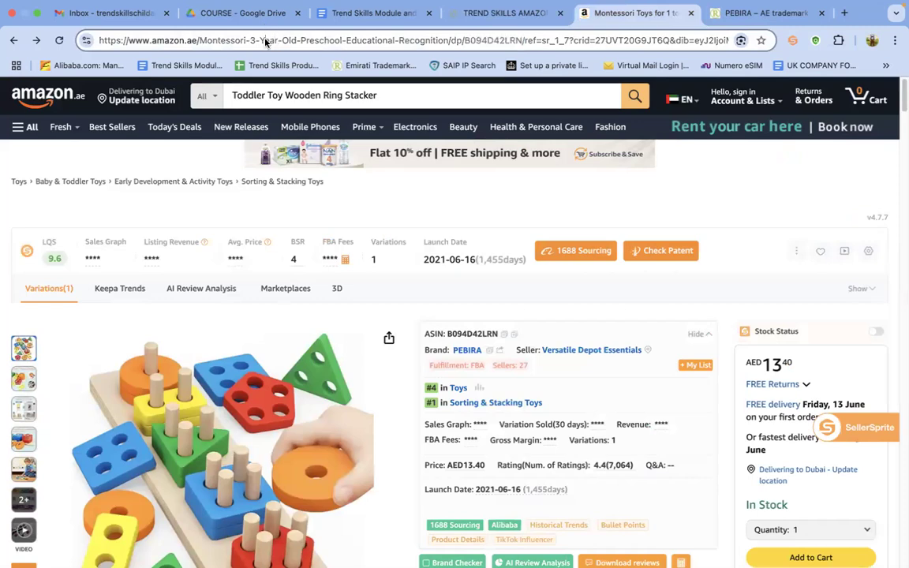
pyautogui.tripleClick(265, 42)
pyautogui.write('se')
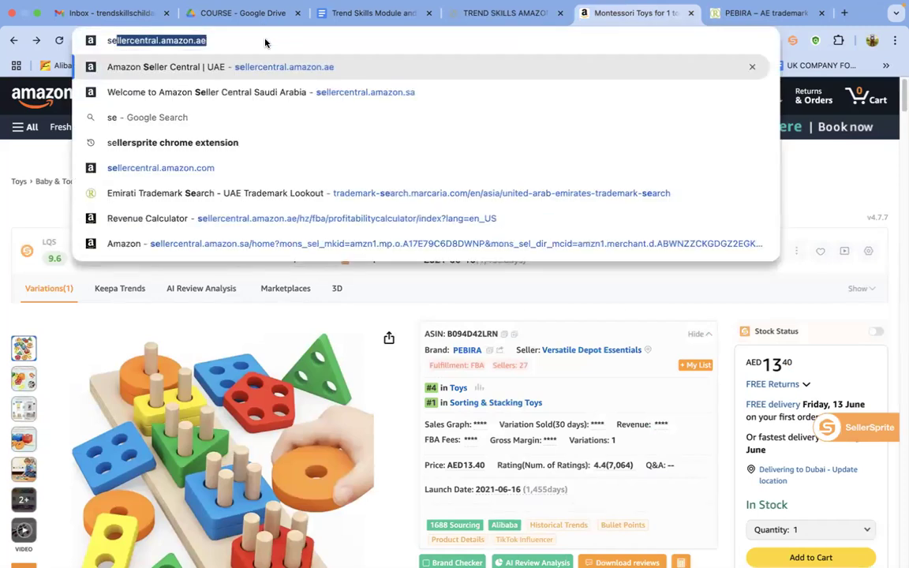
pyautogui.press('Right')
pyautogui.press('BackSpace')
pyautogui.press('BackSpace')
pyautogui.write('sa')
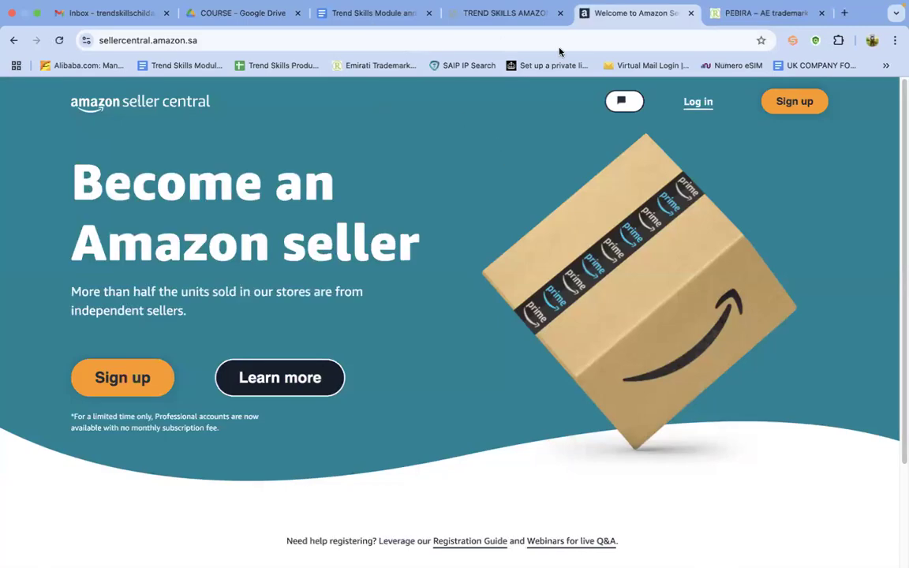
# Open the Saudi Seller Central sign-in page, view its account creation form and return to sign-in
pyautogui.click(707, 107)
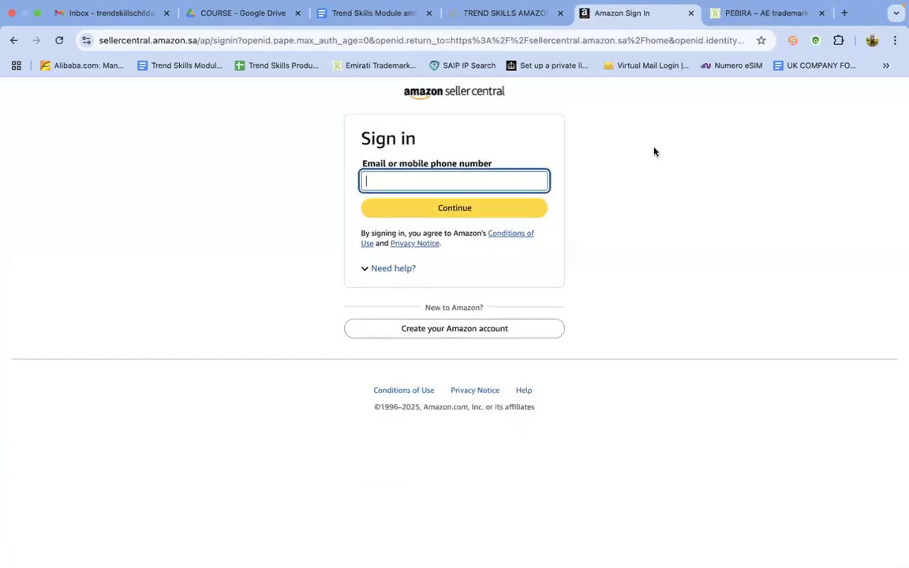
pyautogui.click(474, 337)
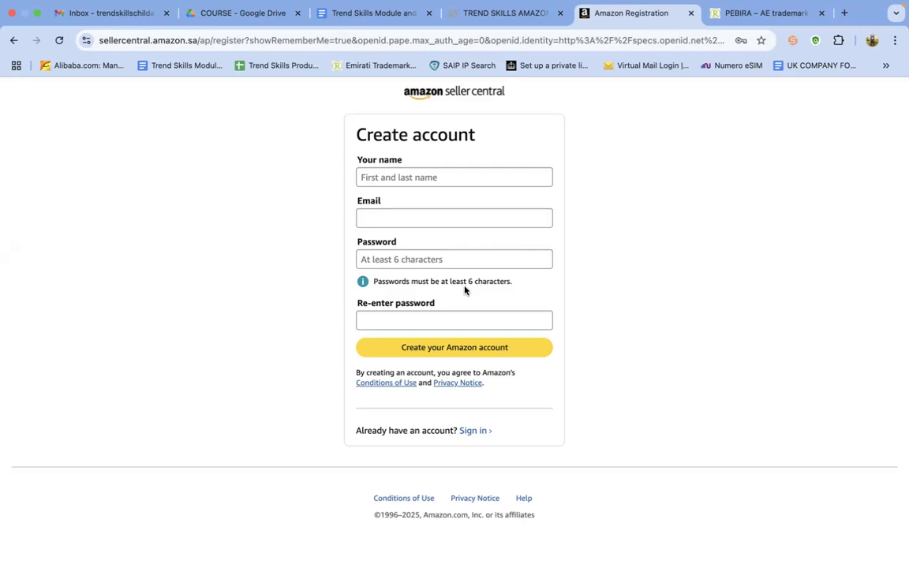
pyautogui.click(12, 40)
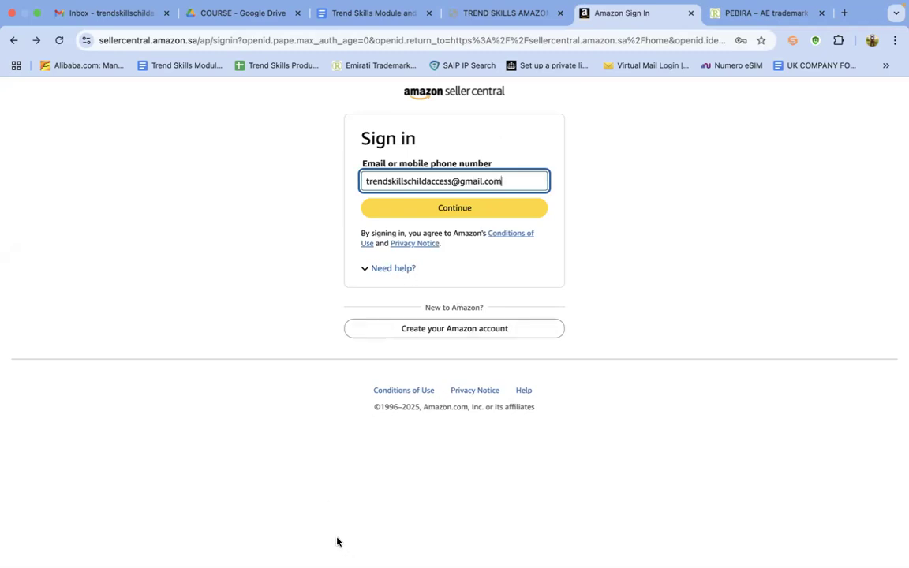
# Return to the course outline PDF, clear the text highlight on slide 12 and go to the Amazon ATS slide
pyautogui.click(509, 16)
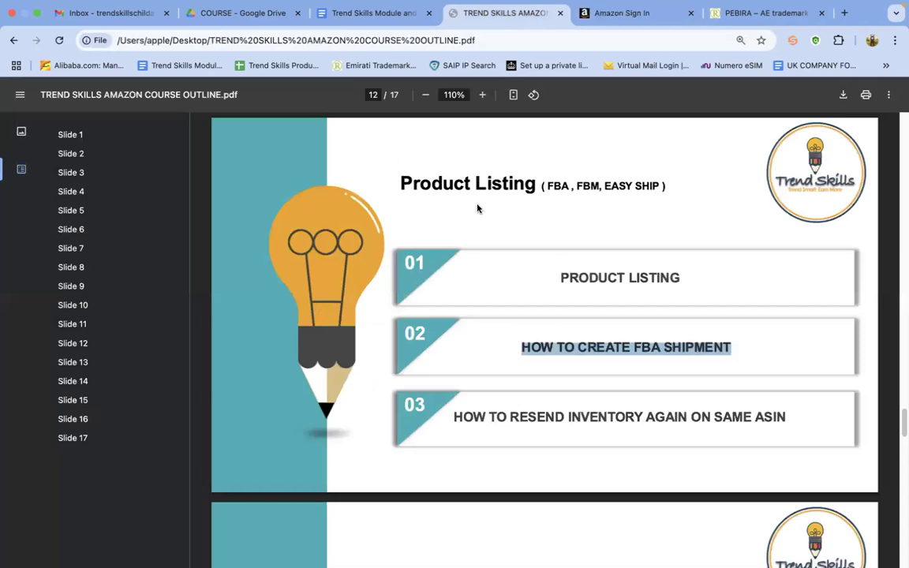
pyautogui.click(692, 200)
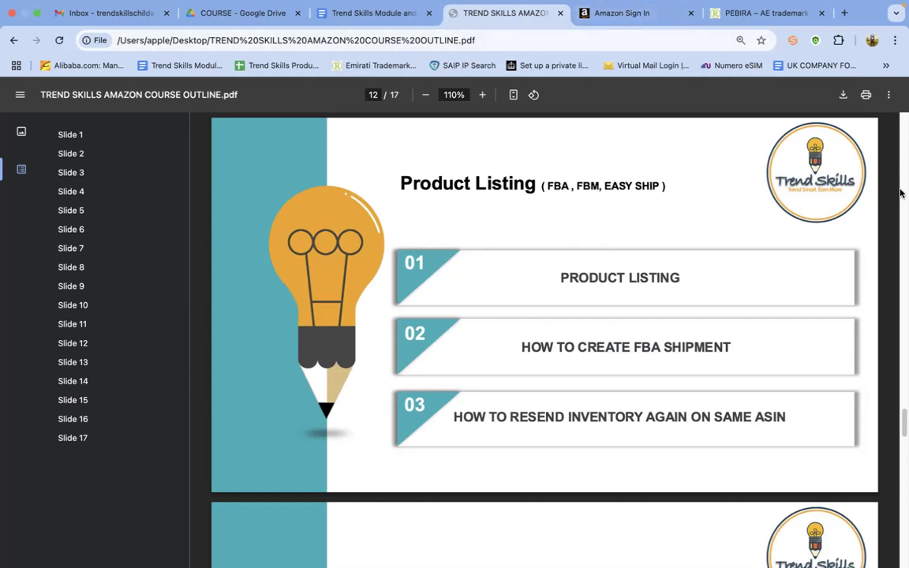
pyautogui.moveTo(901, 422); pyautogui.dragTo(902, 471)
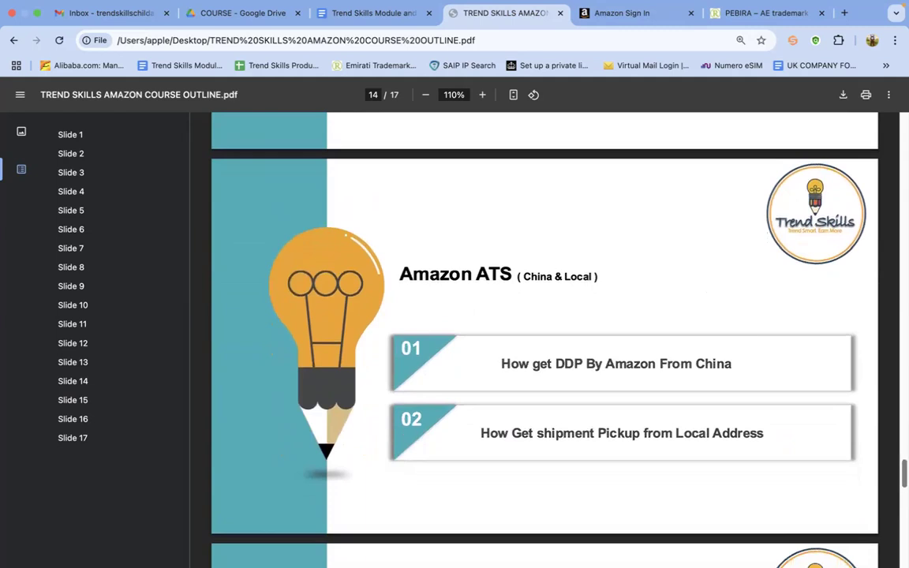
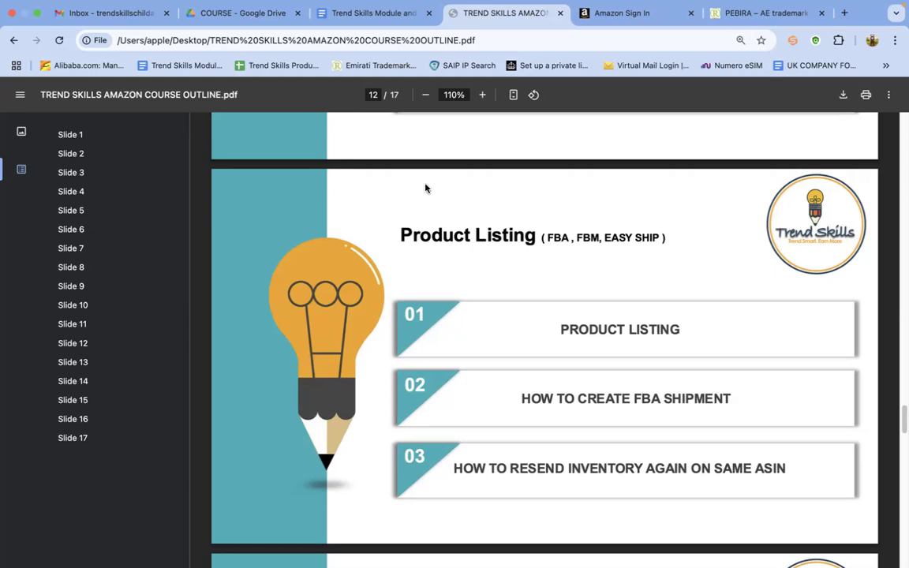
# Check the Saudi Seller Central sign-in page again and return to the course outline PDF at the Seller Central Setting slide
pyautogui.click(629, 24)
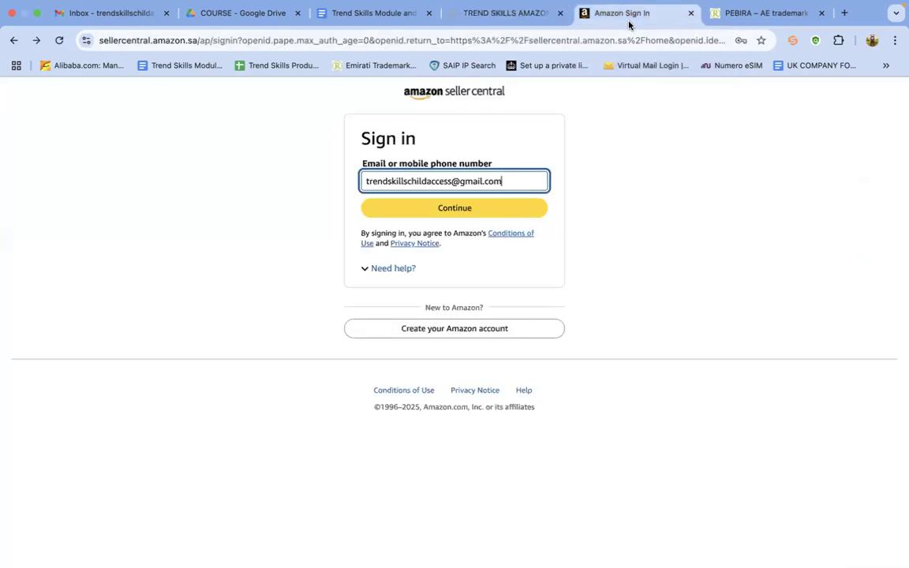
pyautogui.click(495, 16)
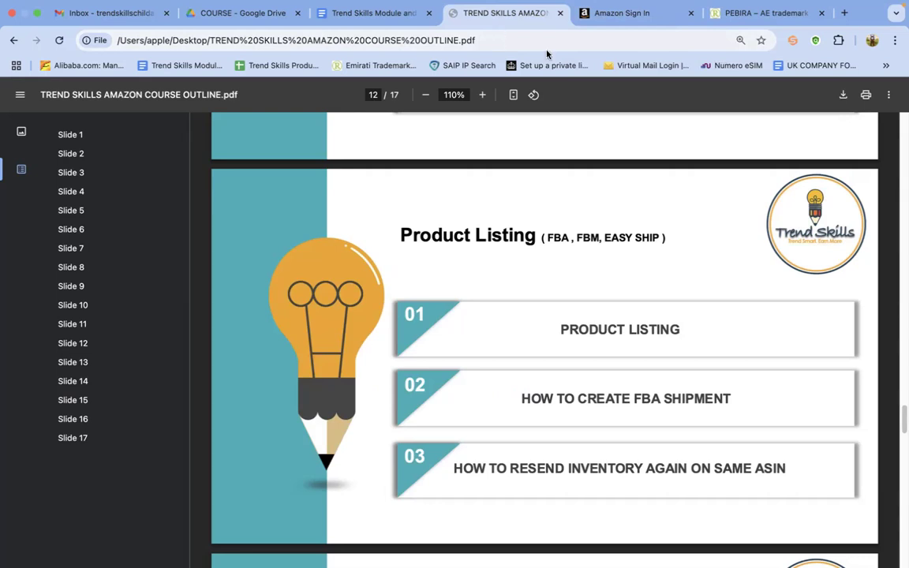
pyautogui.click(620, 14)
pyautogui.click(494, 14)
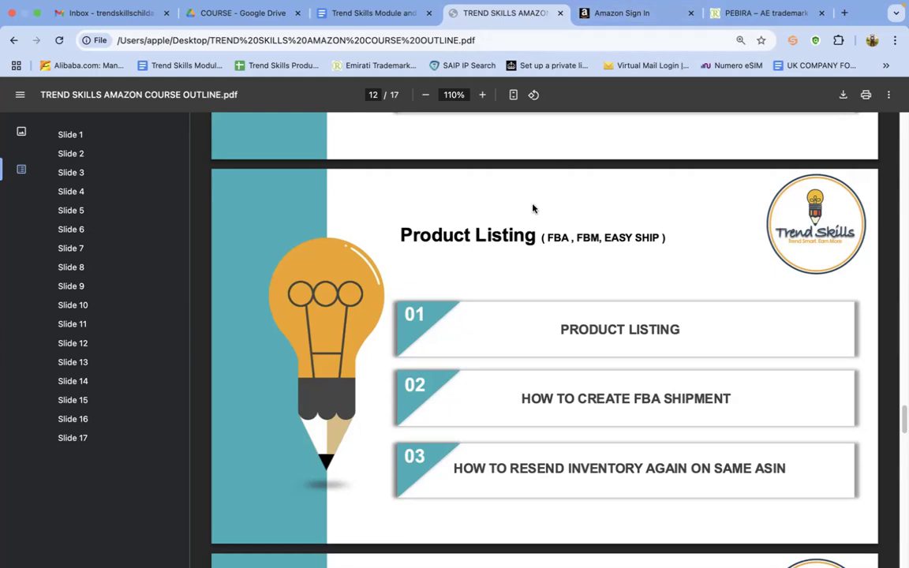
pyautogui.moveTo(902, 415)
pyautogui.mouseDown()
pyautogui.moveTo(903, 483)
pyautogui.moveTo(902, 362)
pyautogui.moveTo(903, 396)
pyautogui.mouseUp()
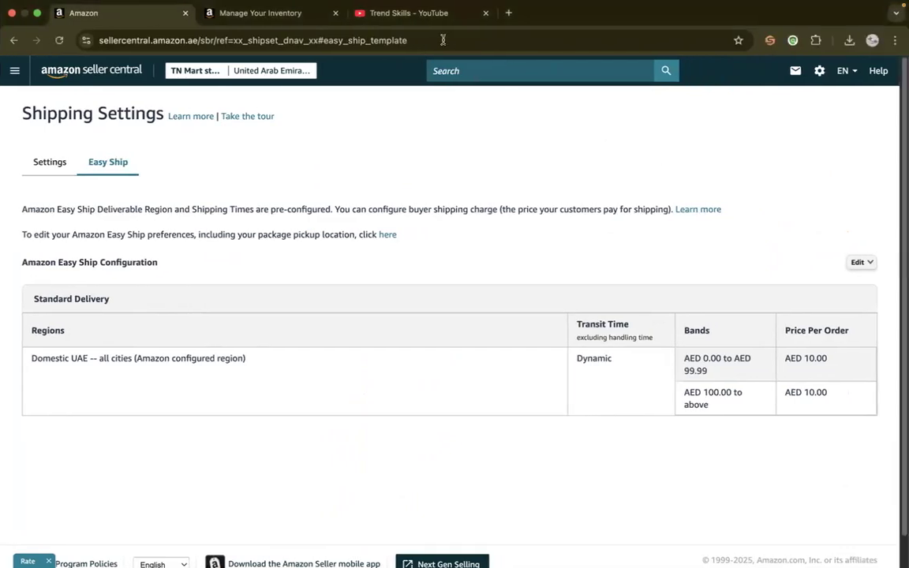
# Switch to the Trend Skills YouTube channel in the other window and browse its videos to the FBA shipment tutorial
pyautogui.click(411, 12)
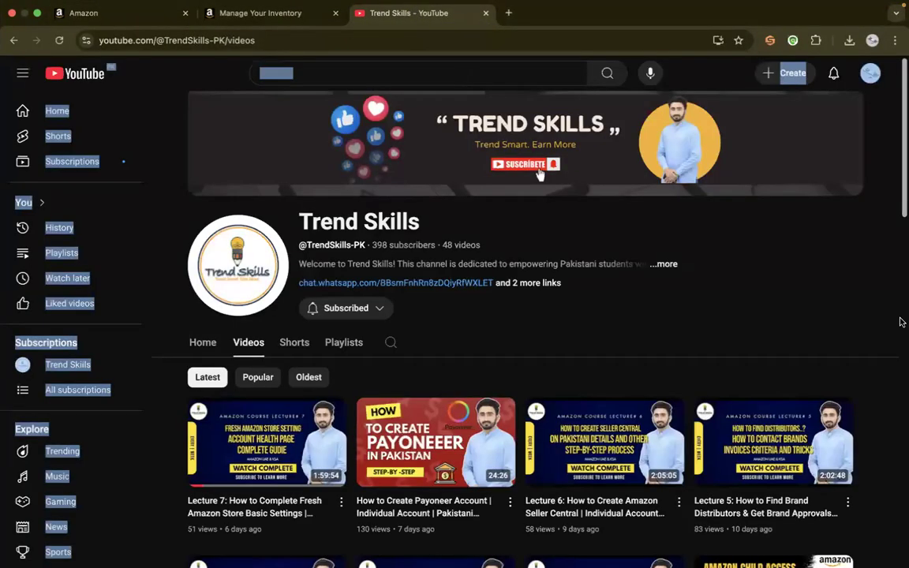
pyautogui.scroll(-5, 894, 274)
pyautogui.scroll(-10, 894, 275)
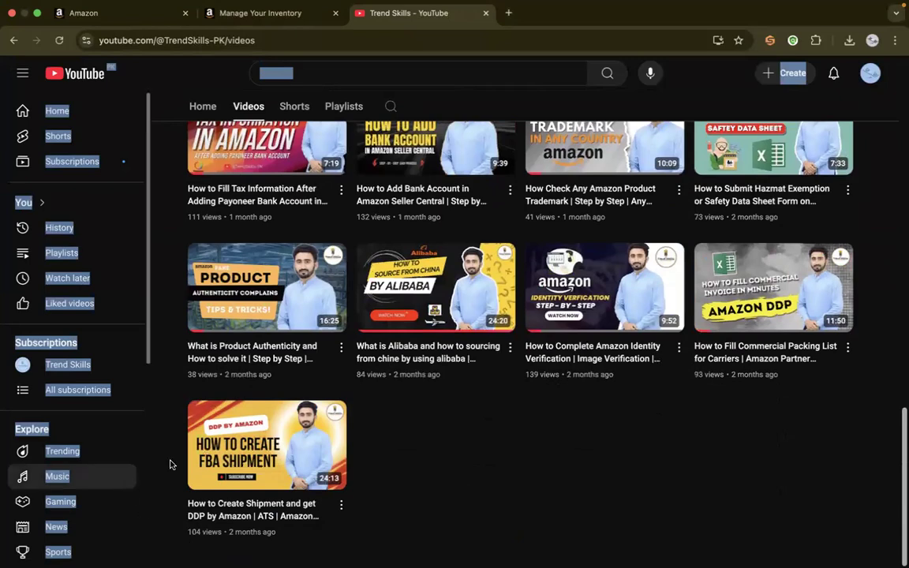
pyautogui.moveTo(246, 442)
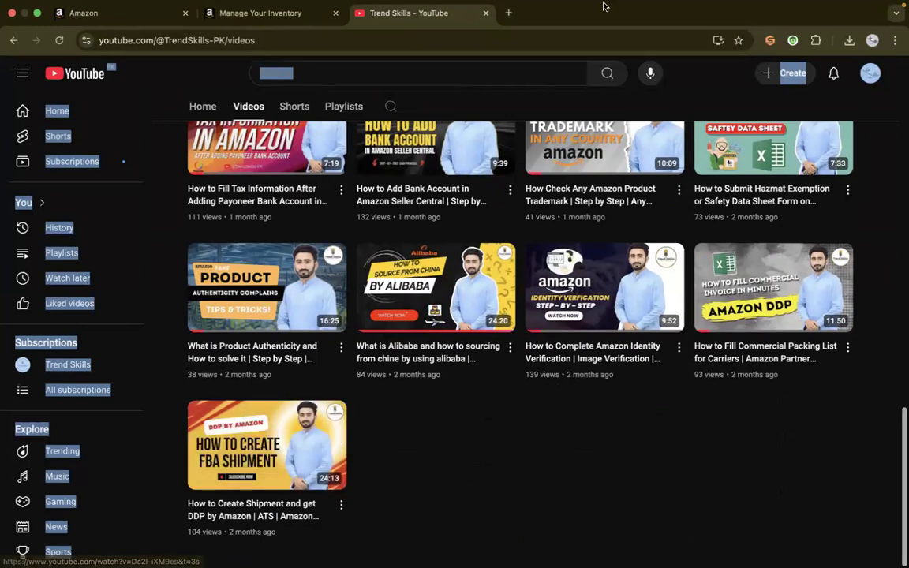
# Revisit the Manage Your Inventory page, then return to the course outline PDF and go to the Product Listing slide
pyautogui.click(266, 14)
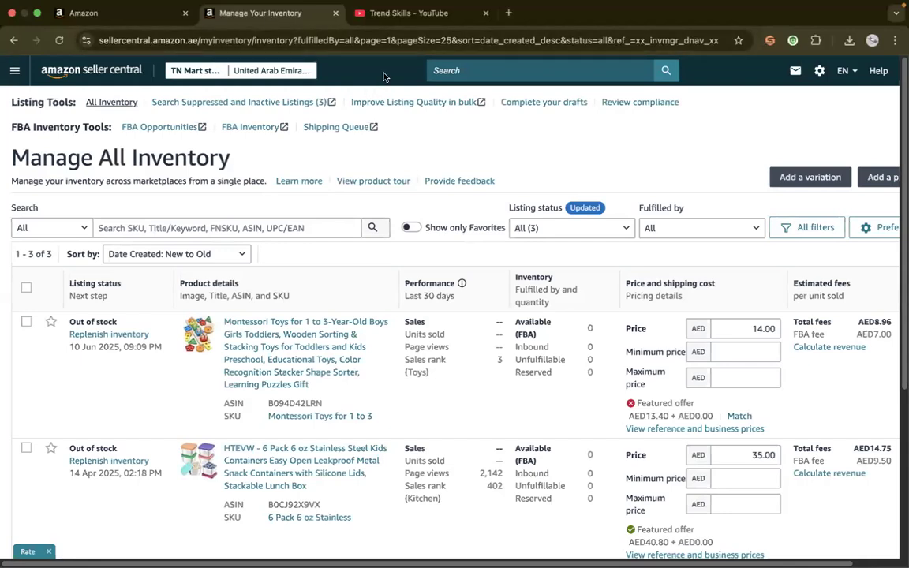
pyautogui.click(398, 21)
pyautogui.hotkey('ctrl', 'Left')
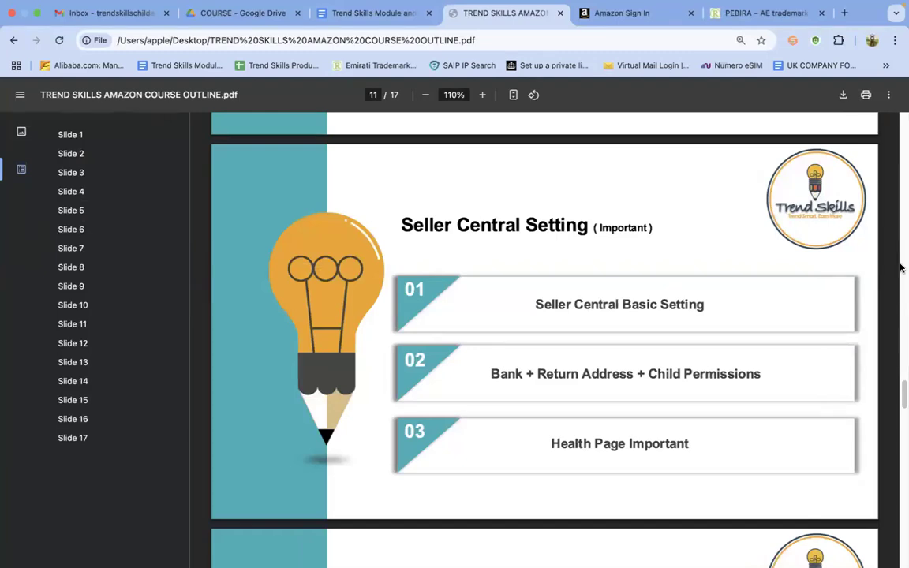
pyautogui.moveTo(902, 391); pyautogui.dragTo(902, 419)
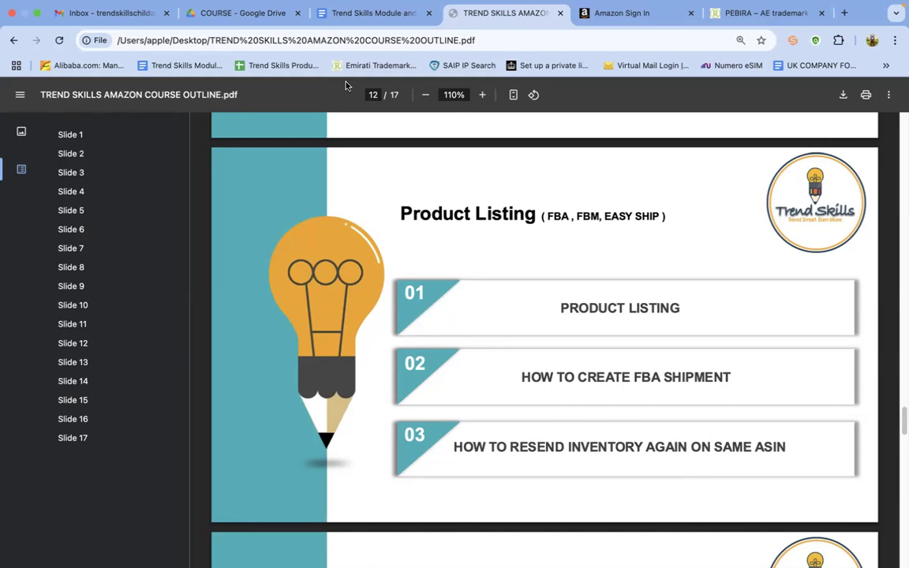
# Open a window of another Chrome profile, close its blank tab and reload the Amazon sign-in page, resubmitting the form
pyautogui.moveTo(759, 3)
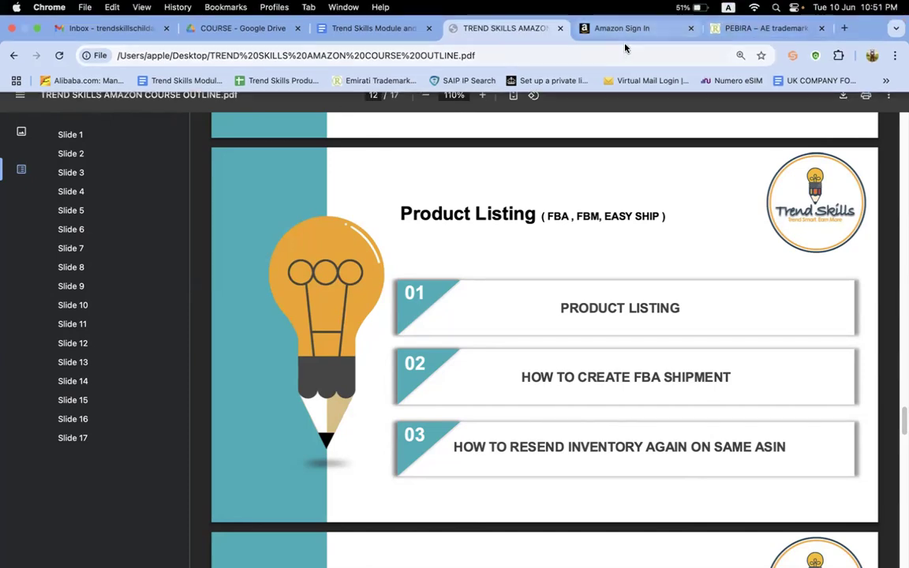
pyautogui.click(871, 59)
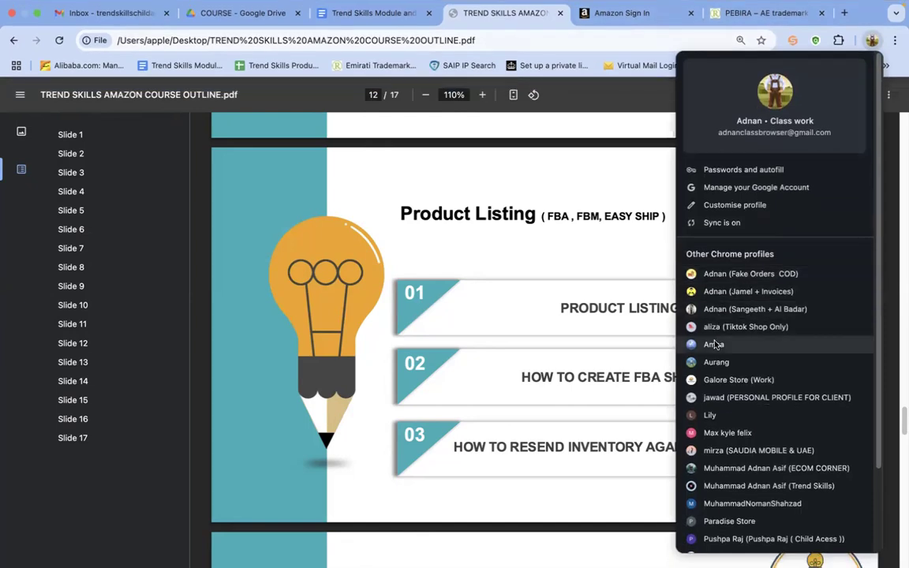
pyautogui.click(715, 365)
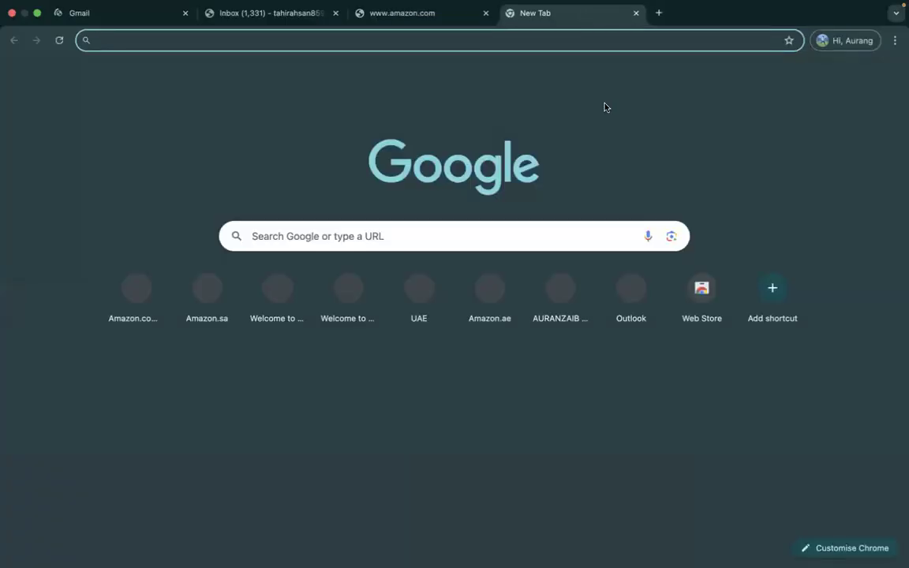
pyautogui.click(636, 13)
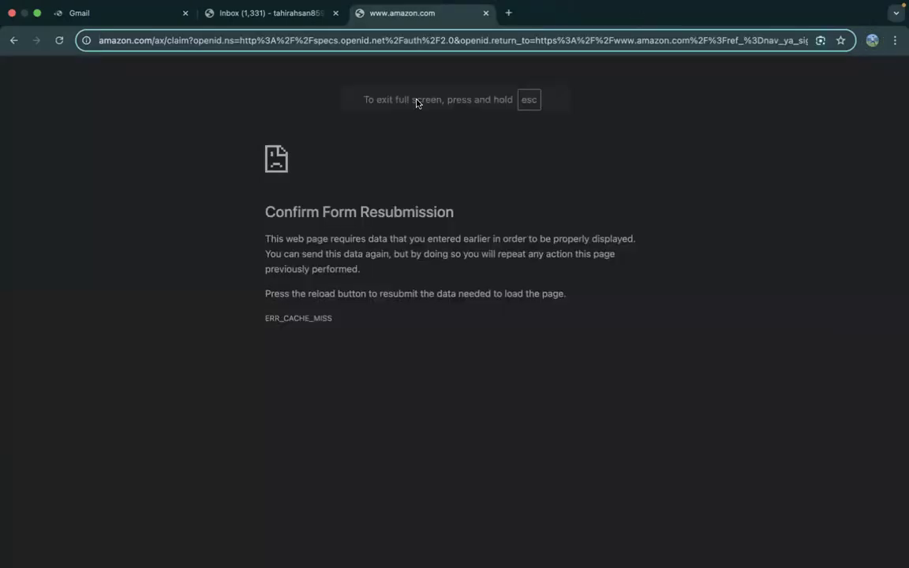
pyautogui.click(58, 39)
pyautogui.click(557, 148)
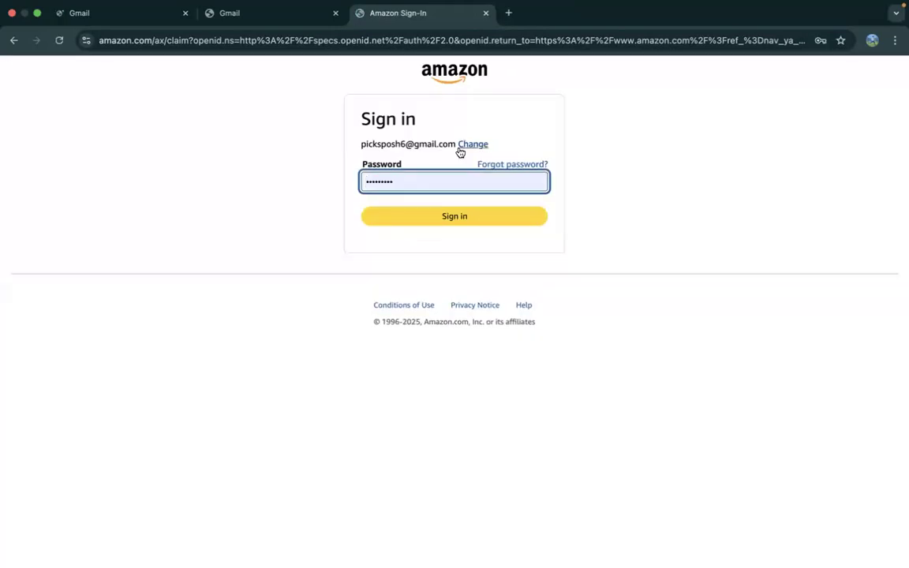
# Choose to add an account on Amazon and continue to the password page with a saved e-mail address
pyautogui.click(460, 148)
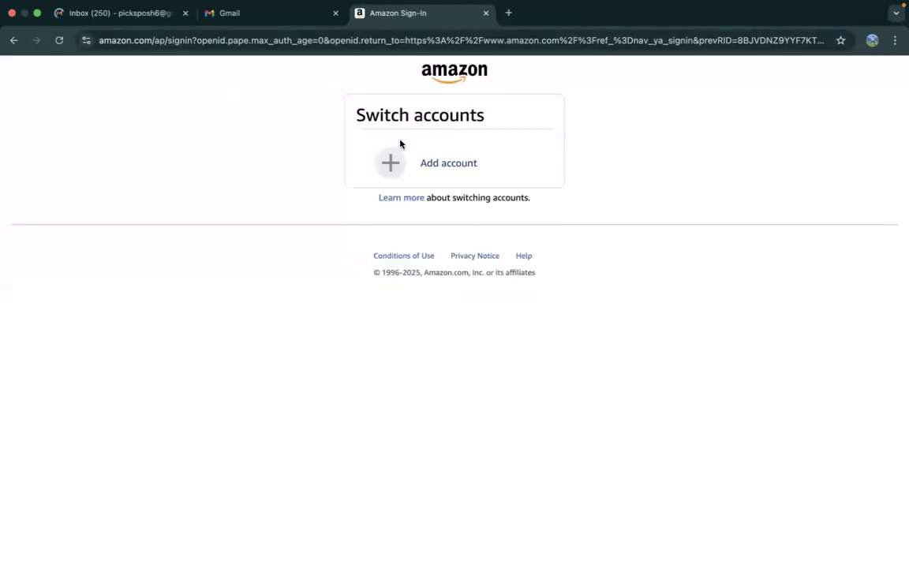
pyautogui.click(420, 164)
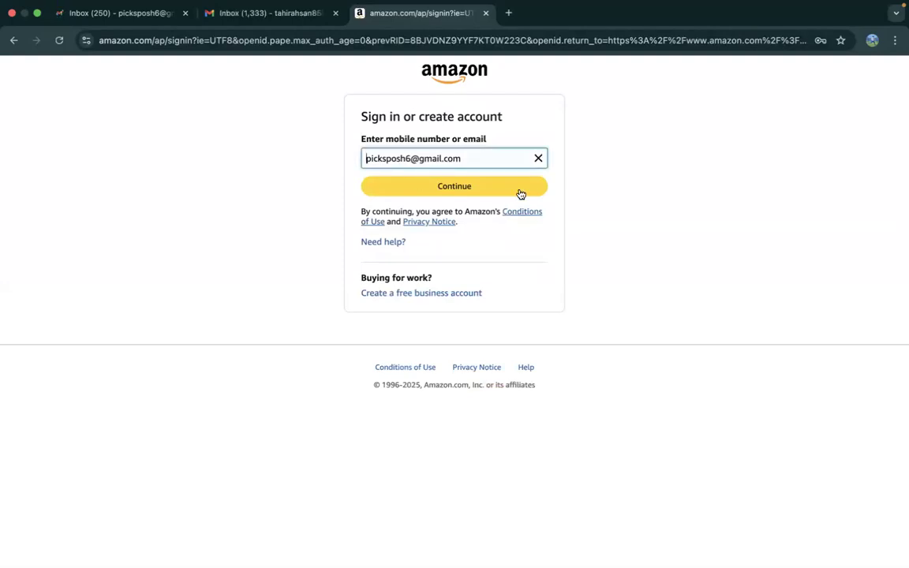
pyautogui.click(464, 157)
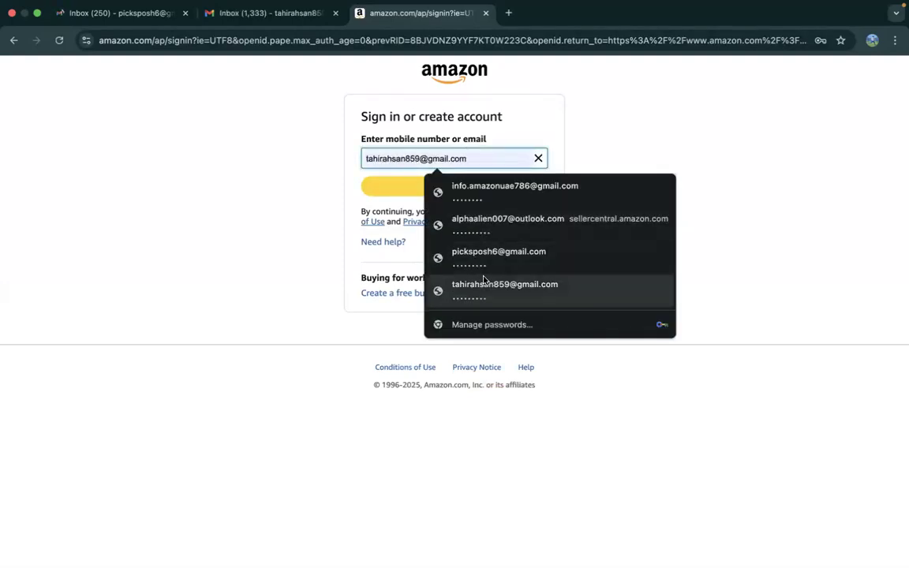
pyautogui.click(484, 280)
pyautogui.click(443, 186)
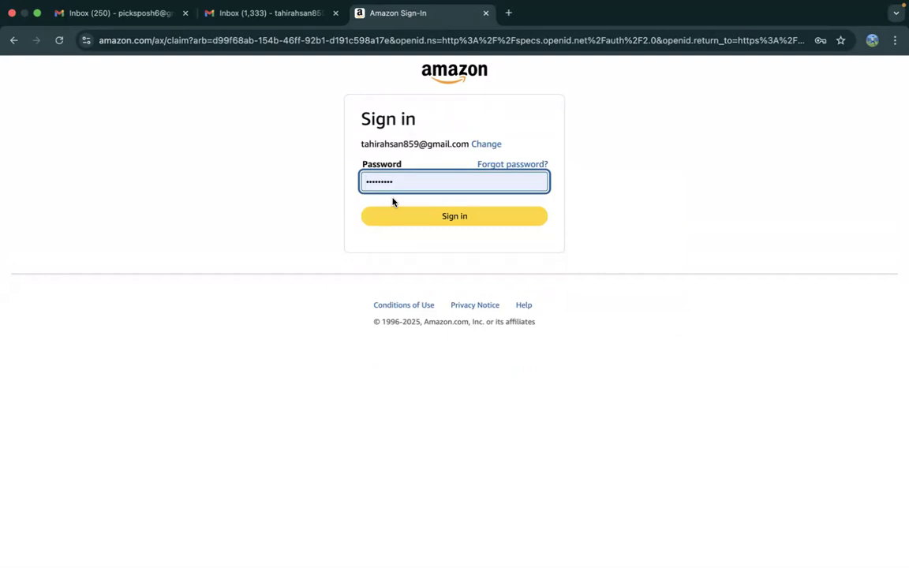
# Change the Amazon sign-in e-mail to a different saved address and continue to its password page
pyautogui.click(483, 144)
pyautogui.click(474, 157)
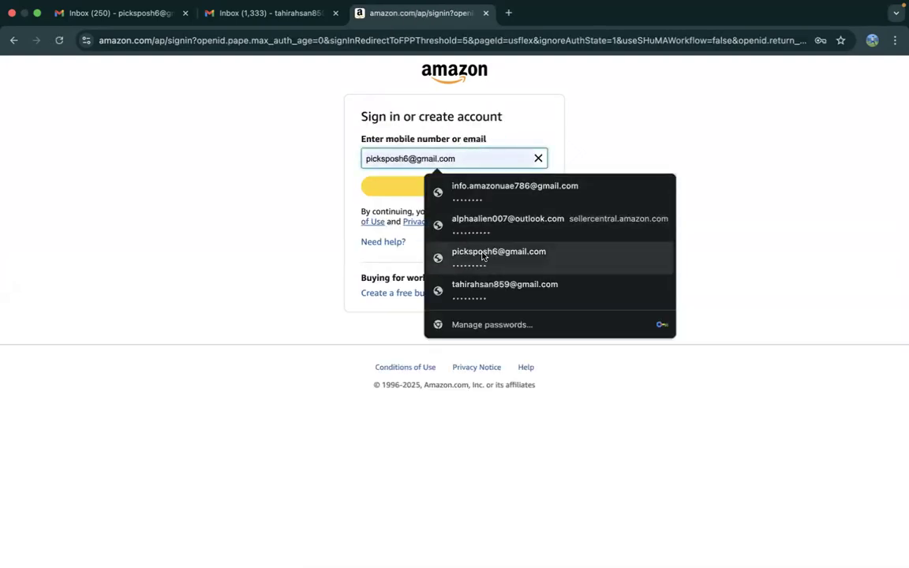
pyautogui.click(482, 254)
pyautogui.click(441, 189)
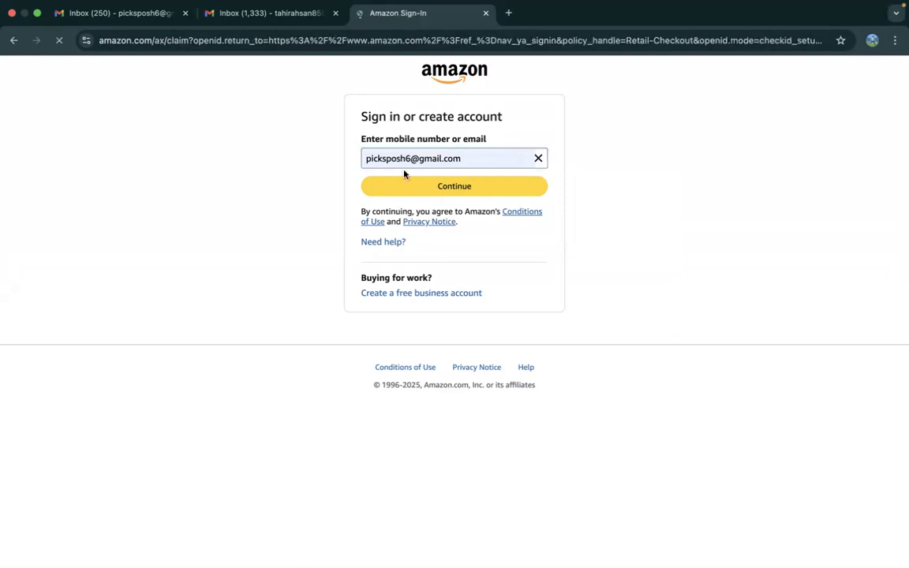
# Change the Amazon sign-in e-mail once more, enter the saved info address and continue
pyautogui.click(472, 145)
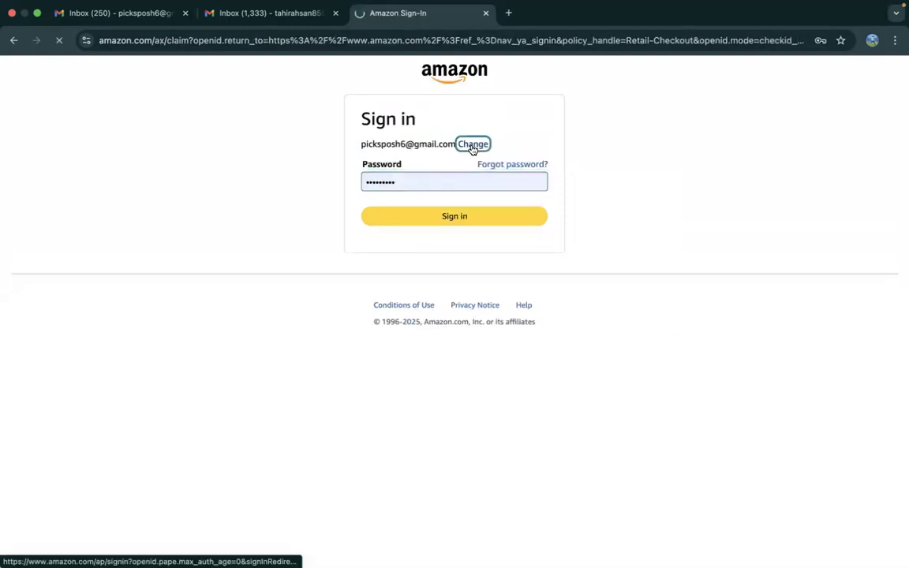
pyautogui.click(444, 161)
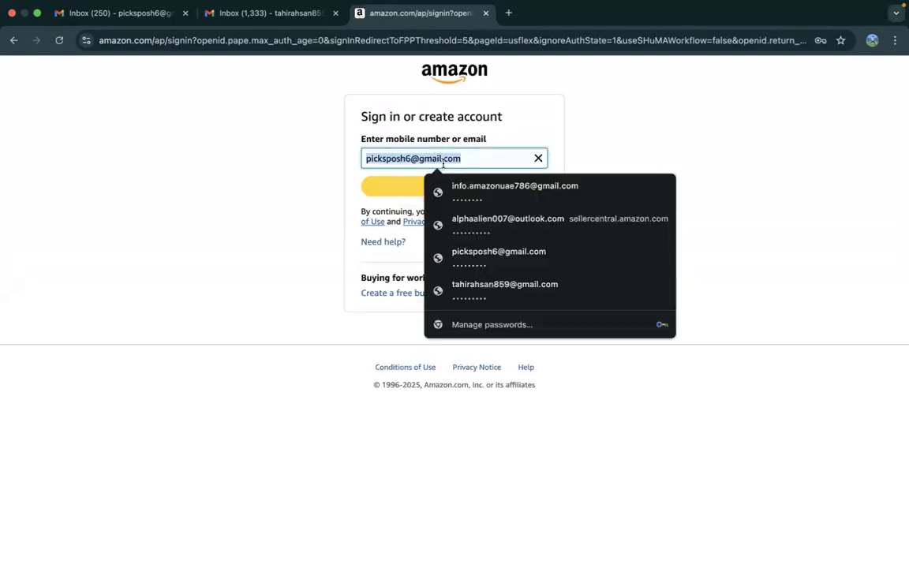
pyautogui.write('au')
pyautogui.press('BackSpace')
pyautogui.press('BackSpace')
pyautogui.write('in')
pyautogui.click(464, 183)
pyautogui.click(446, 185)
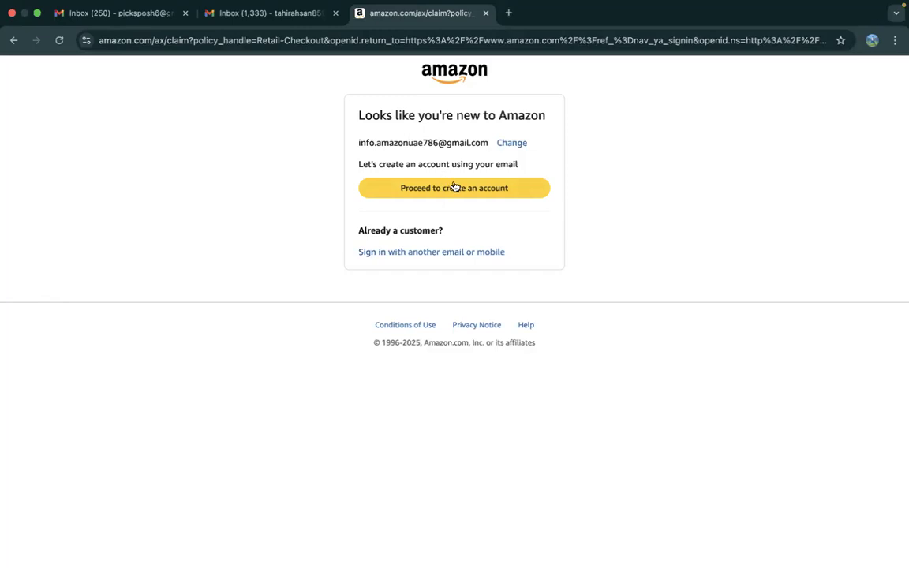
# Go to the open Gmail inbox and switch to the mailbox of the default Google account
pyautogui.click(227, 7)
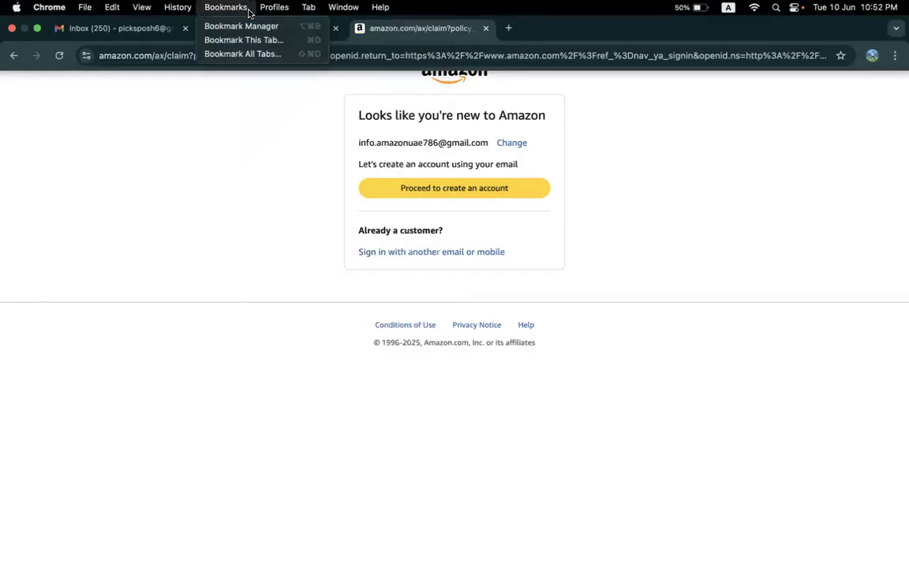
pyautogui.click(160, 33)
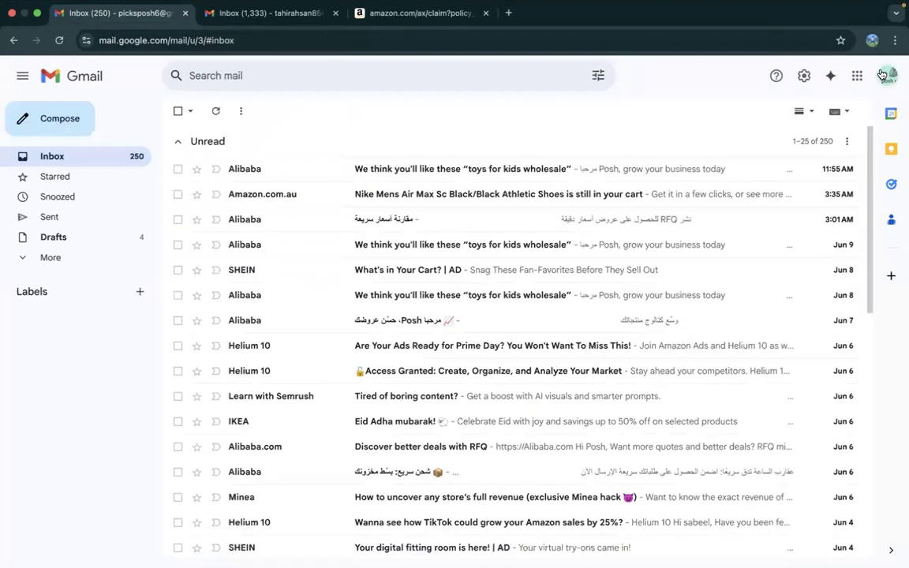
pyautogui.click(885, 75)
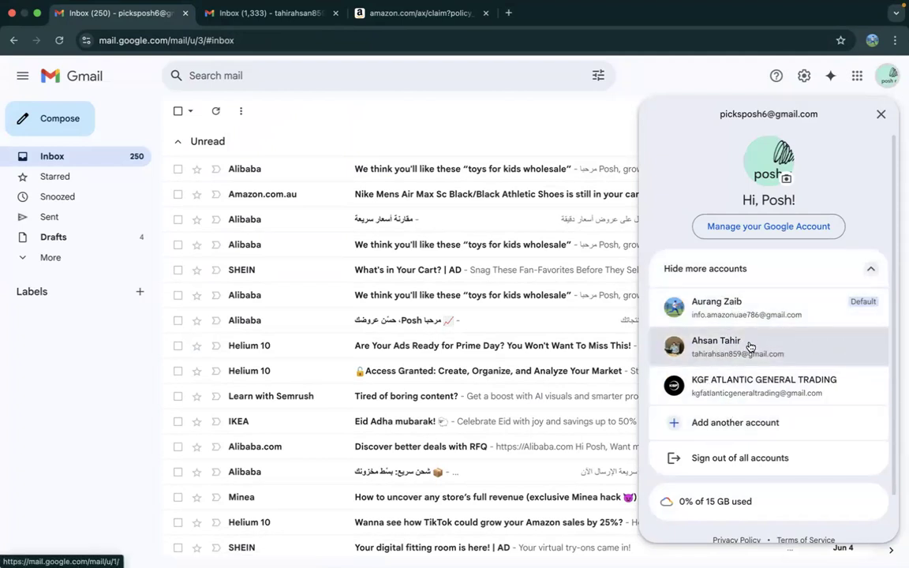
pyautogui.click(735, 310)
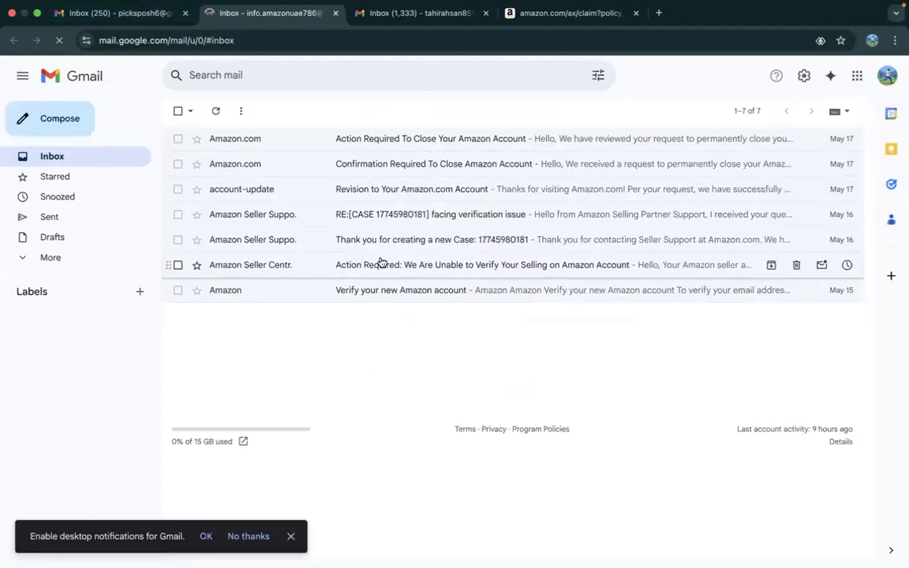
# Read the e-mail "Action Required: We Are Unable to Verify Your Selling on Amazon Account", highlight its deactivation paragraph and return to the inbox
pyautogui.click(419, 265)
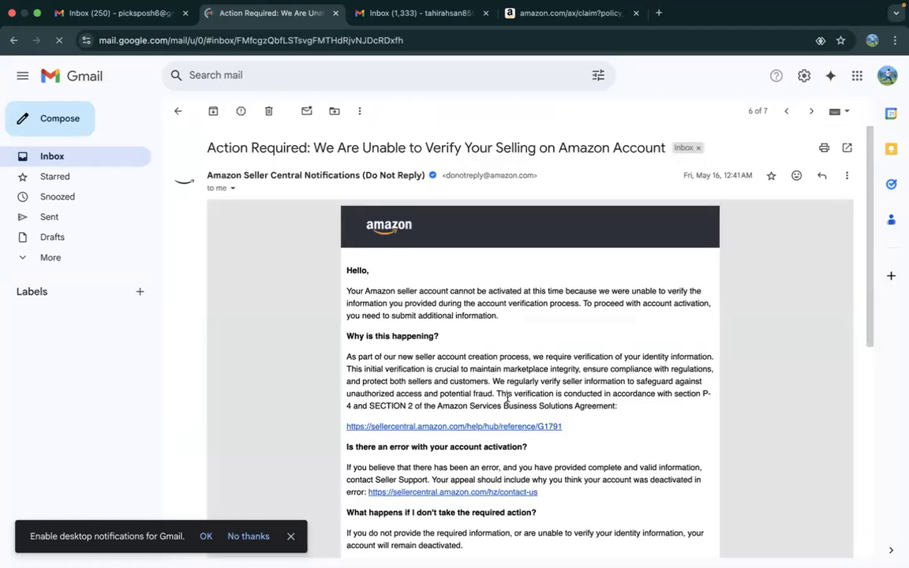
pyautogui.moveTo(869, 246); pyautogui.dragTo(868, 203)
pyautogui.tripleClick(630, 322)
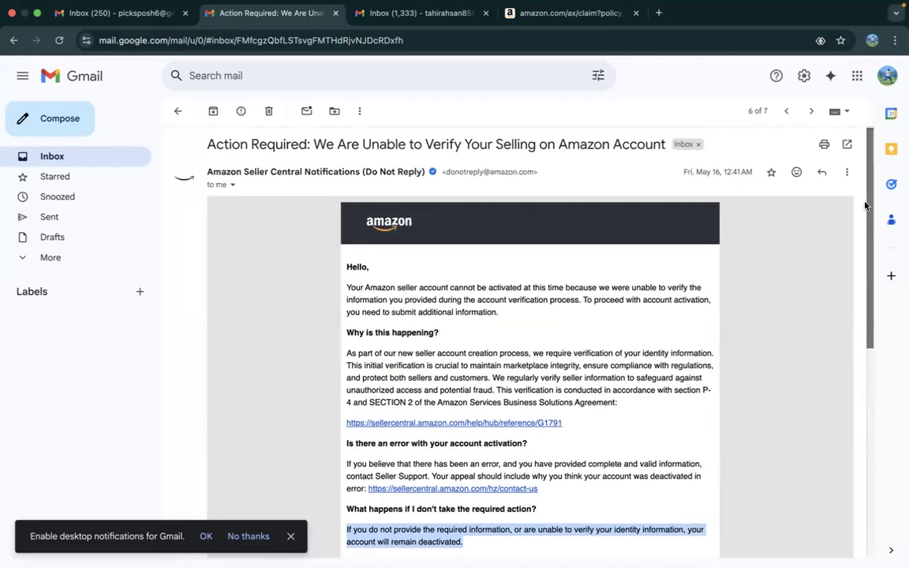
pyautogui.click(178, 112)
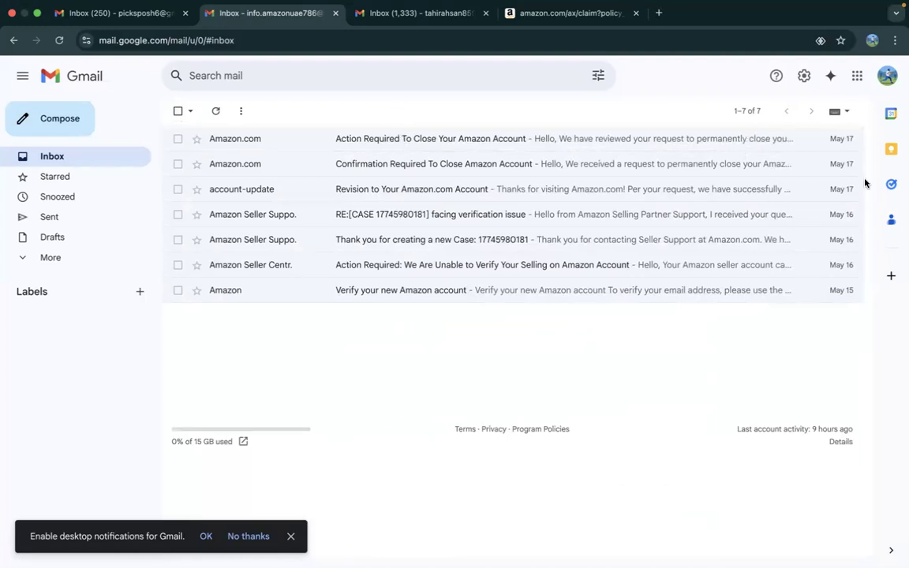
# Look through the second Gmail inbox for Amazon account closure e-mails and compare them with those in the default account's inbox
pyautogui.click(406, 15)
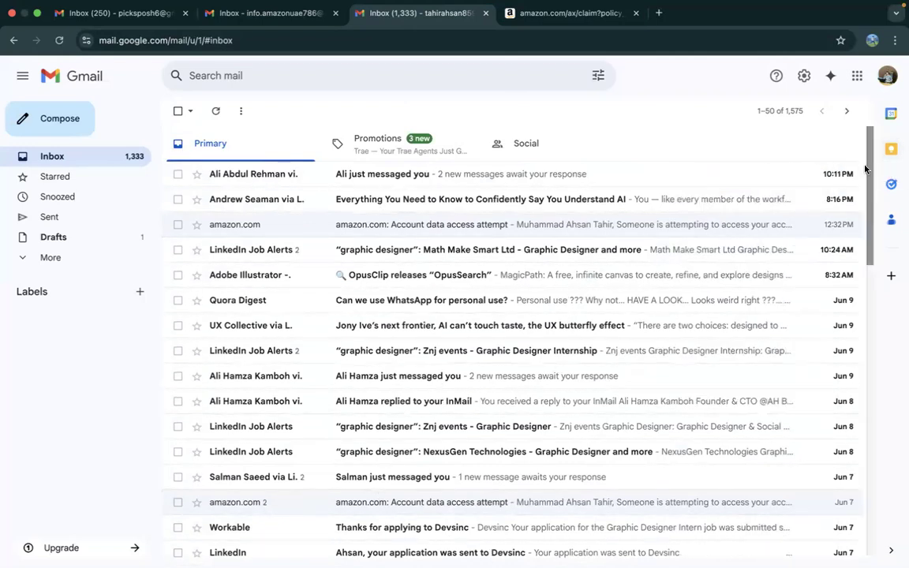
pyautogui.scroll(-5, 868, 210)
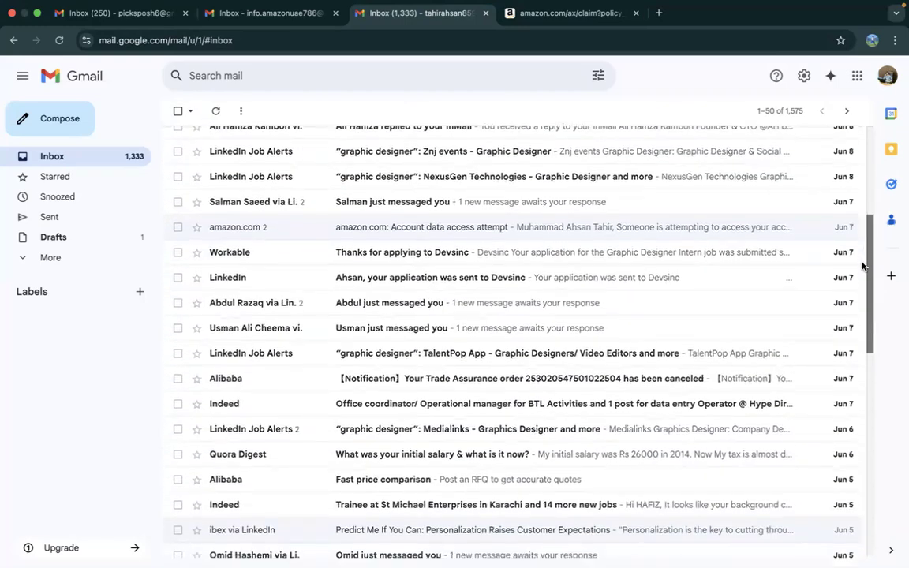
pyautogui.moveTo(862, 279); pyautogui.dragTo(871, 231)
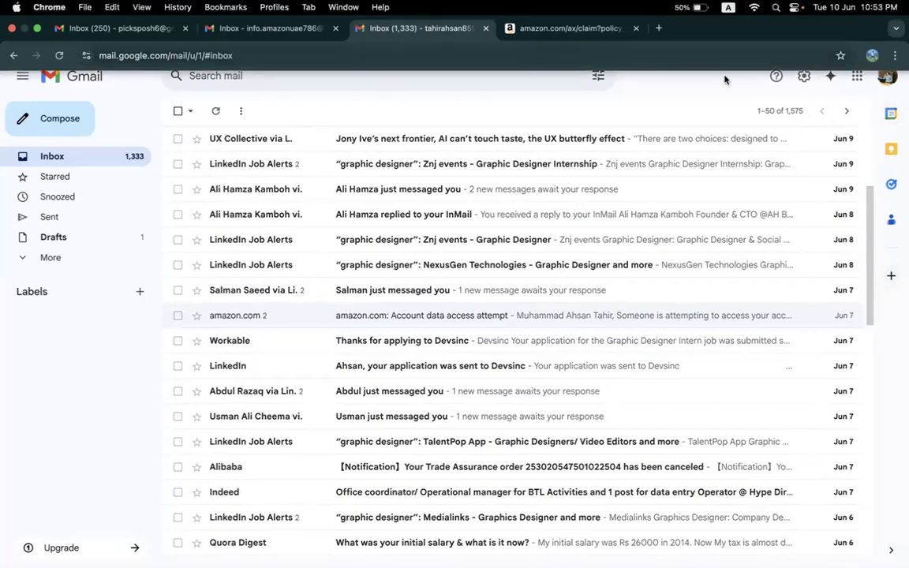
pyautogui.moveTo(869, 273); pyautogui.dragTo(869, 410)
pyautogui.scroll(-3, 868, 409)
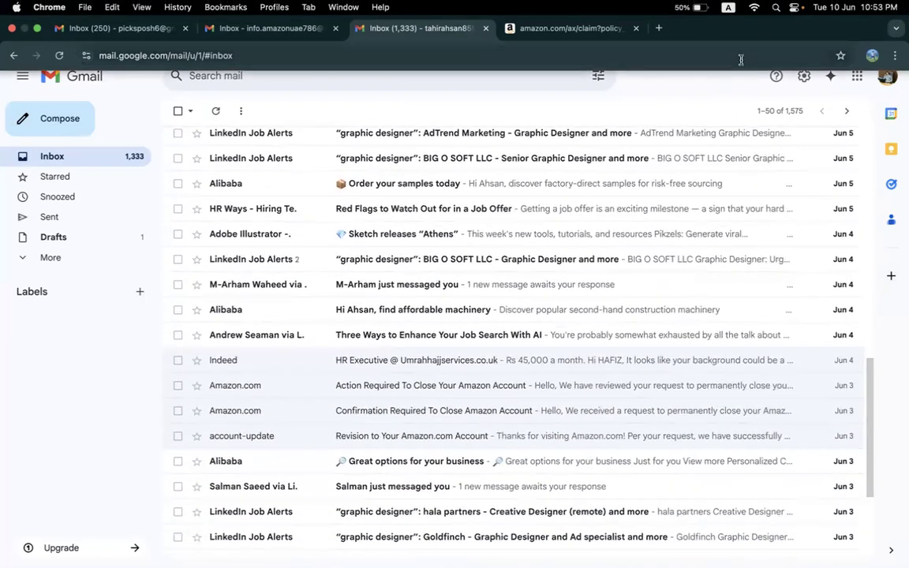
pyautogui.click(254, 27)
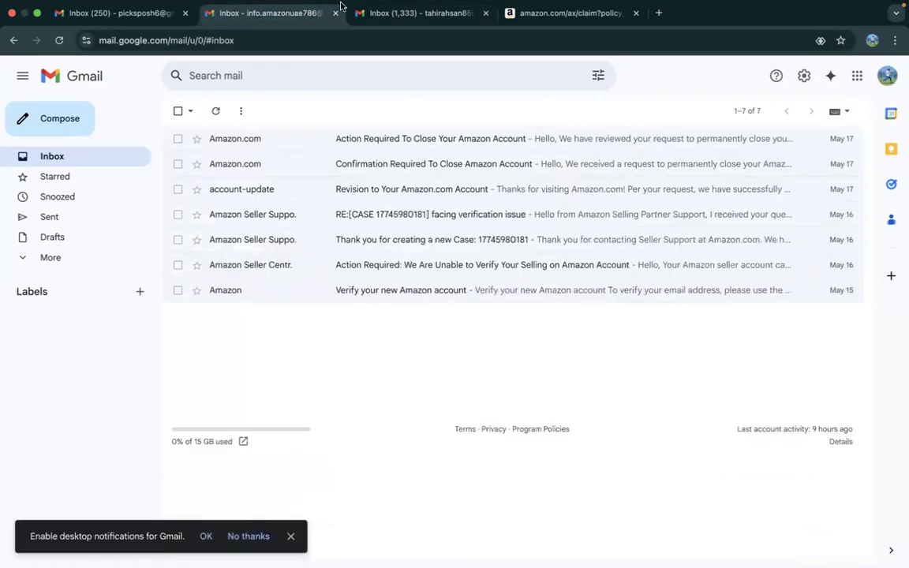
pyautogui.click(385, 8)
pyautogui.click(389, 33)
pyautogui.click(389, 33)
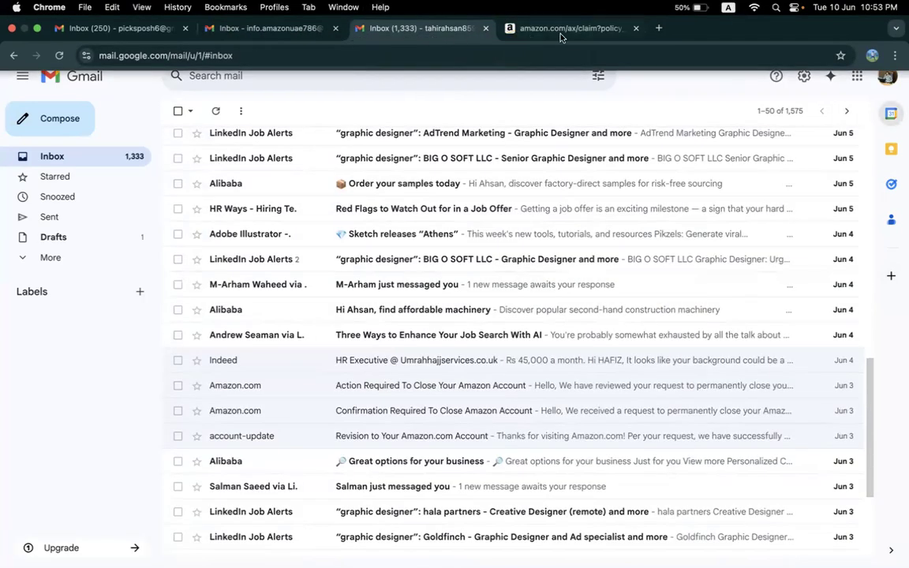
# Return to the Amazon account page, close this profile's window and go to the Self Listing Creation slide in the course outline
pyautogui.click(564, 37)
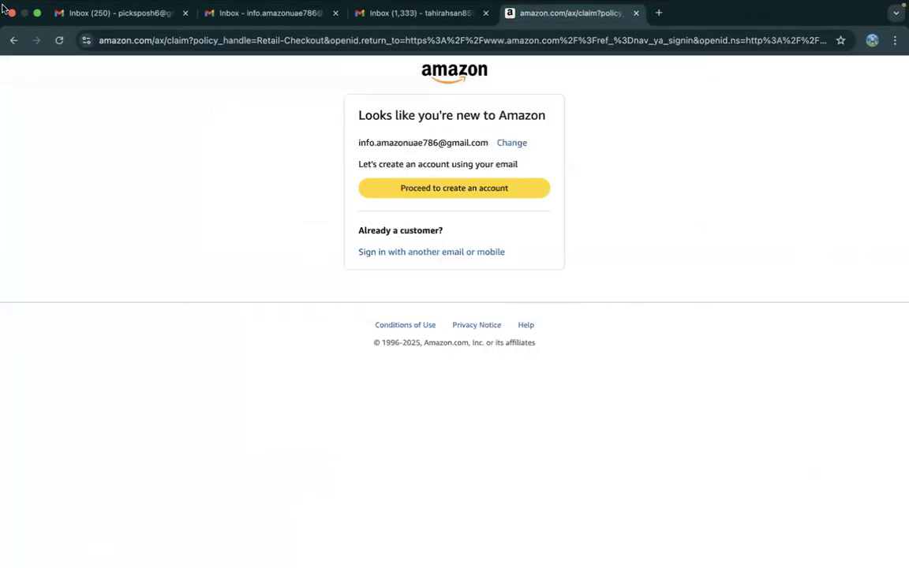
pyautogui.click(11, 15)
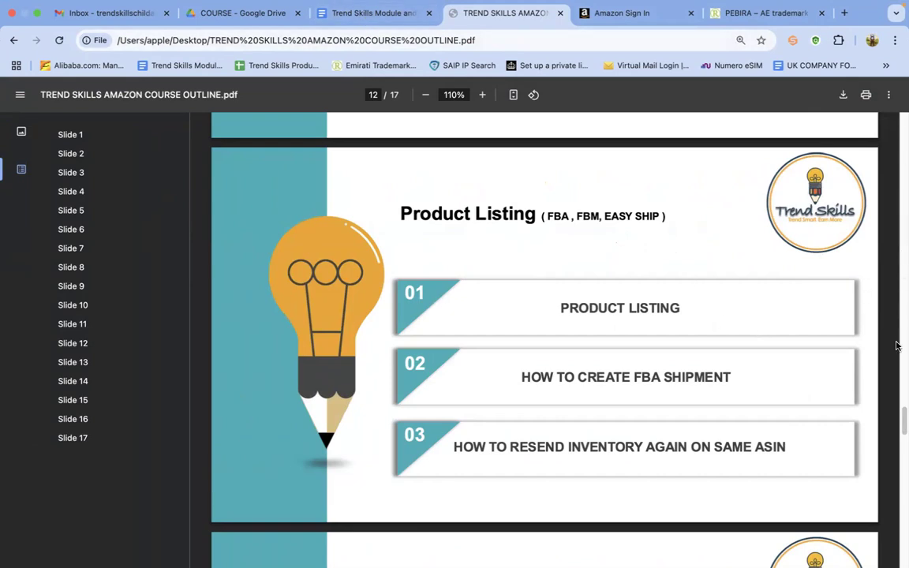
pyautogui.moveTo(902, 415); pyautogui.dragTo(905, 447)
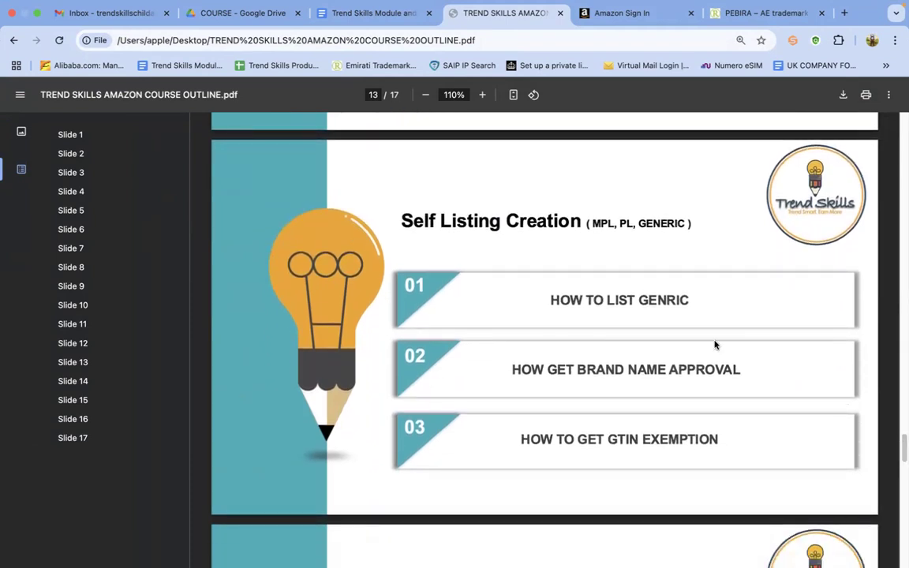